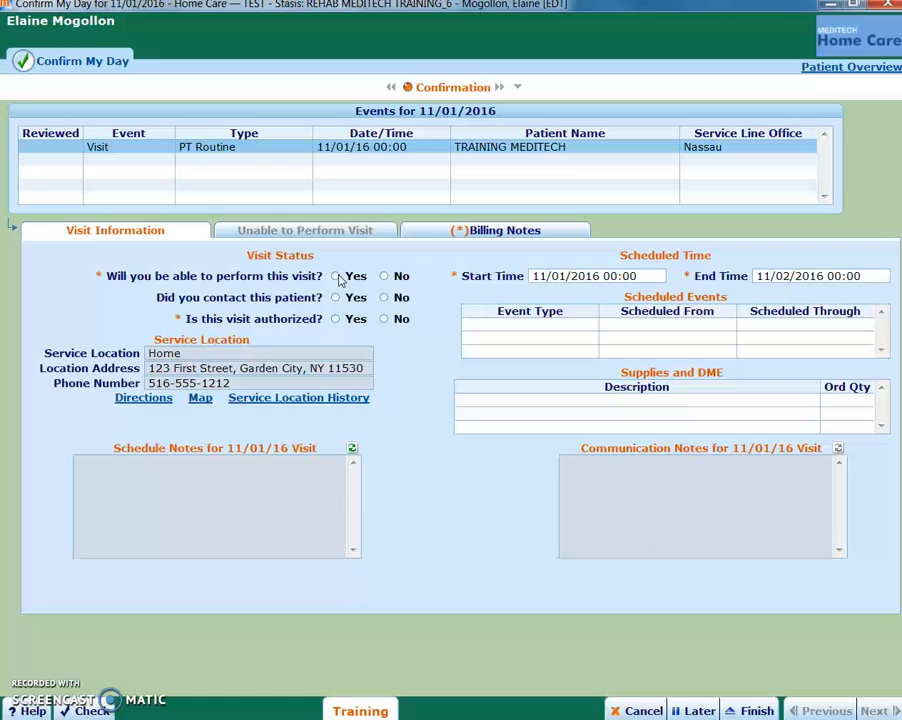
Step: Record that the patient was contacted and that the 11/01/2016 PT Routine visit is authorized
left_click(338, 298)
left_click(336, 318)
Step: Record and save the billing note "informed auth was received as per managed care" and return to the visit information
left_click(492, 230)
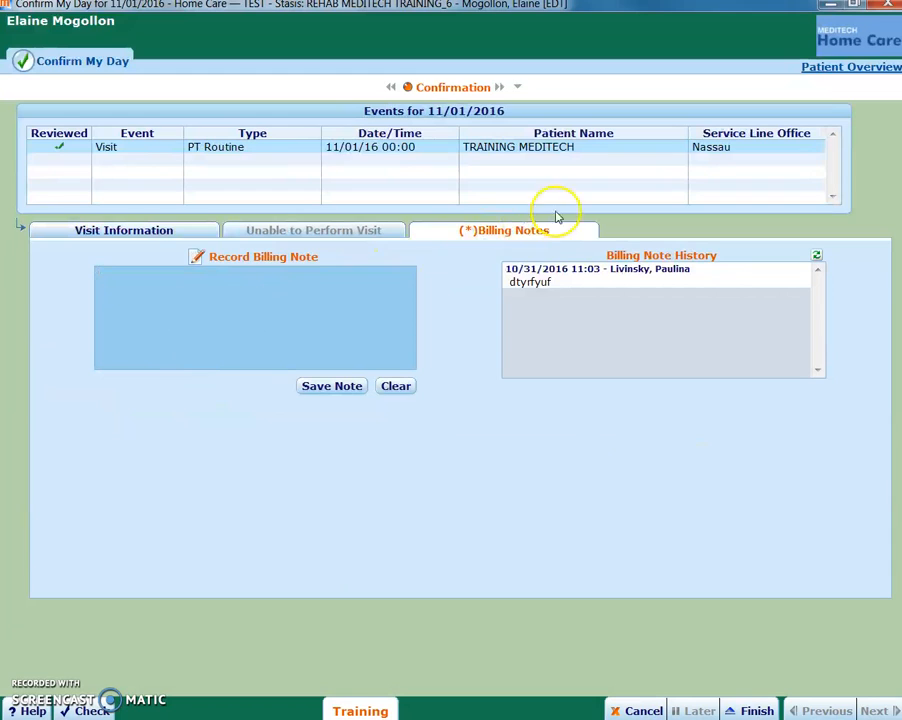
left_click(214, 280)
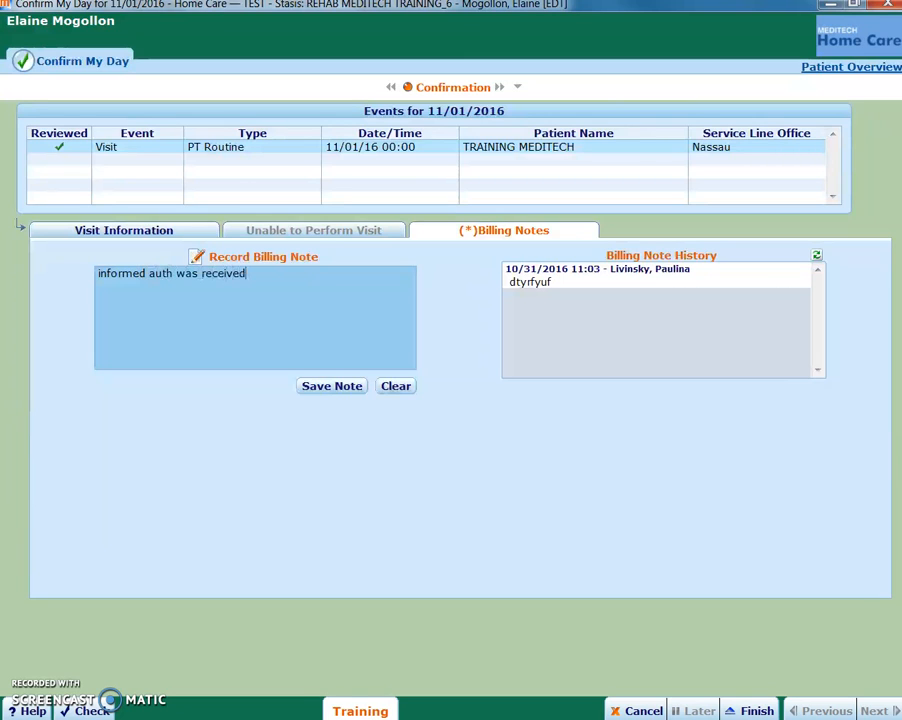
type("s per managed care")
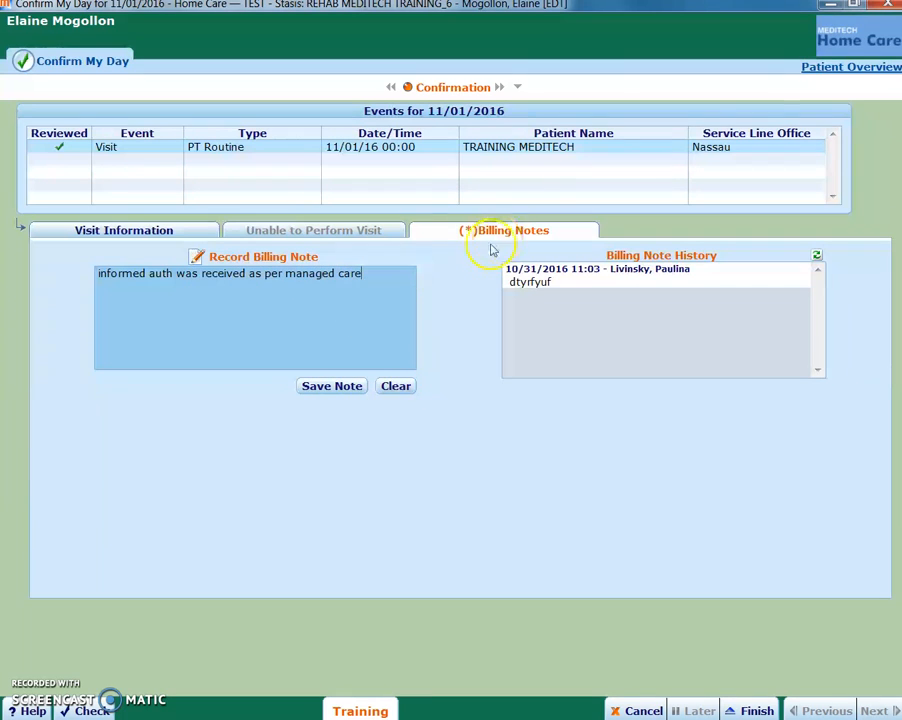
left_click(338, 391)
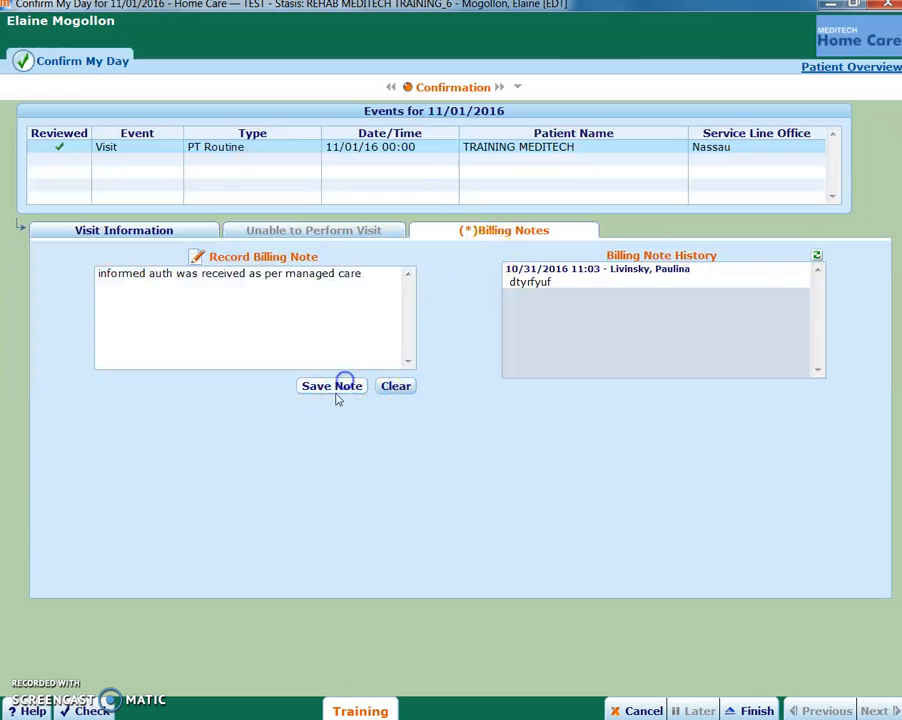
left_click(175, 233)
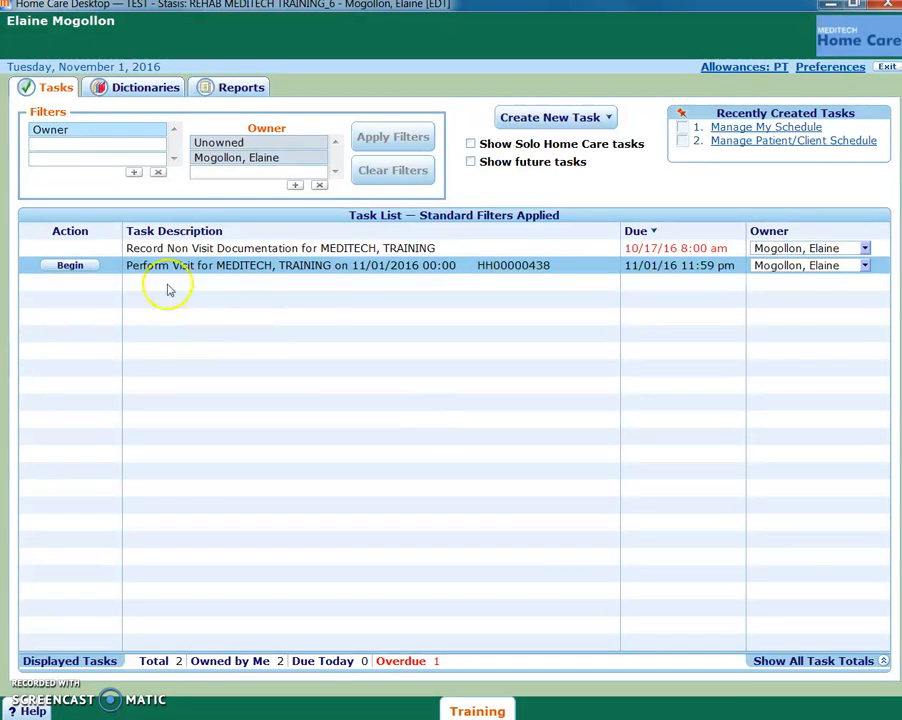
Step: Begin the Perform Visit task for 11/01/2016 in a maximized window and go to its Start Visit page
left_click(83, 268)
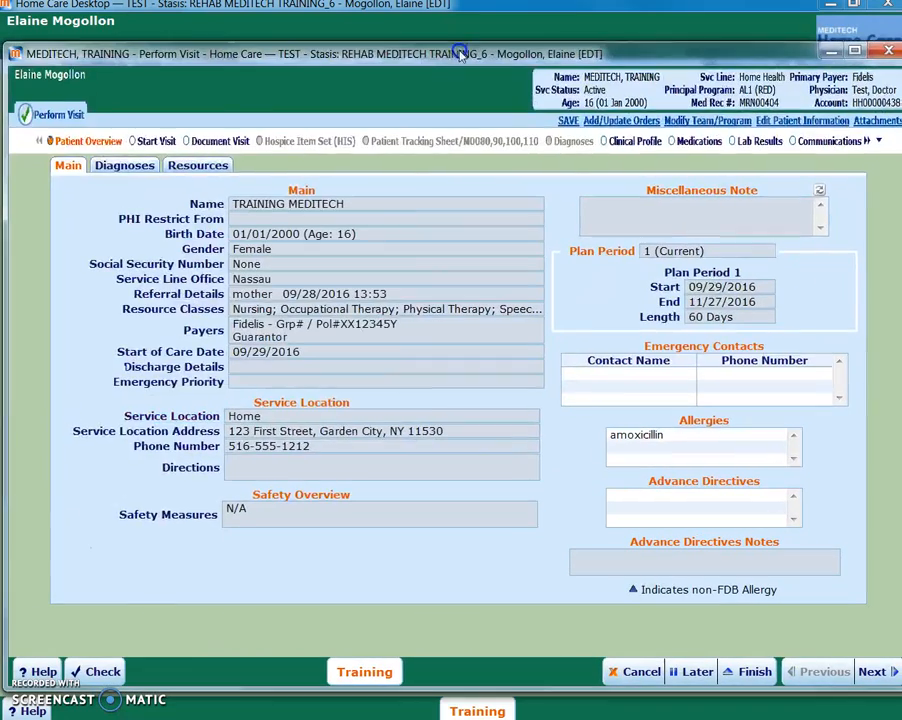
left_click(856, 51)
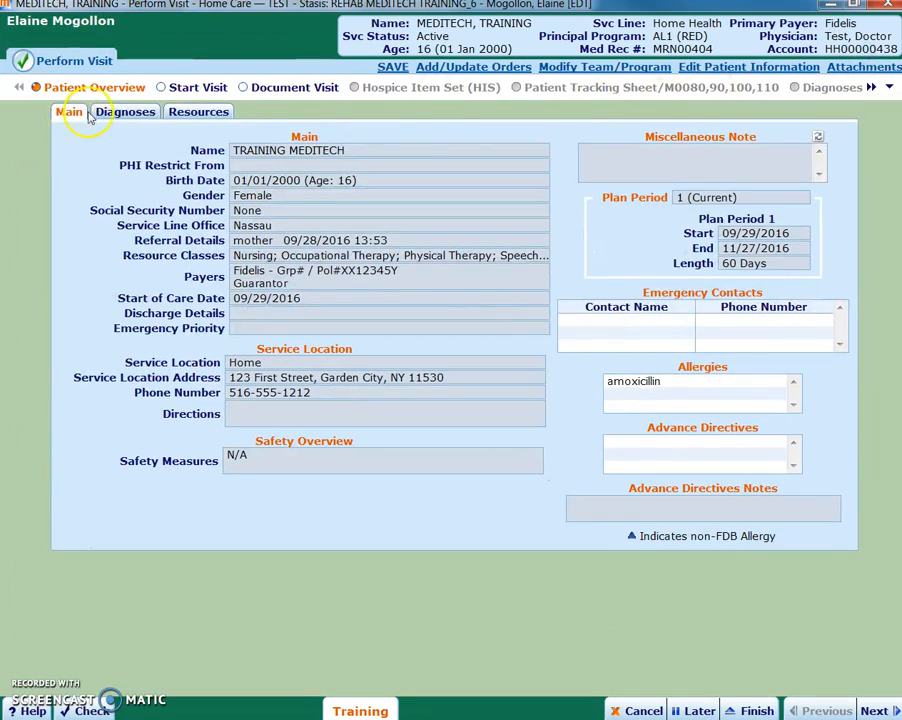
left_click(194, 89)
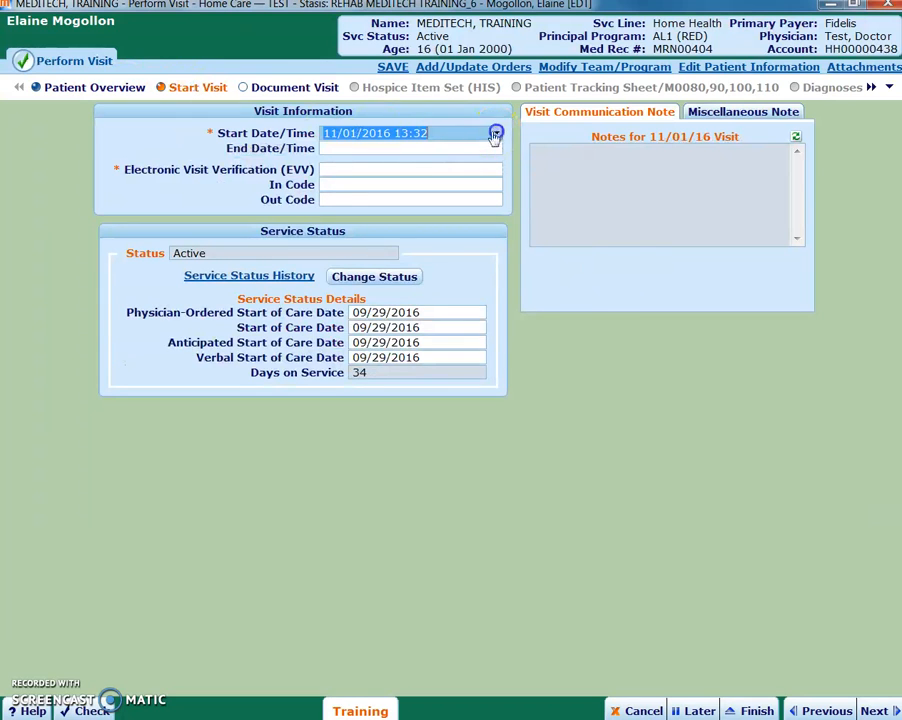
Step: Set the visit's start time to 12:45 on 11/01/2016
left_click(496, 133)
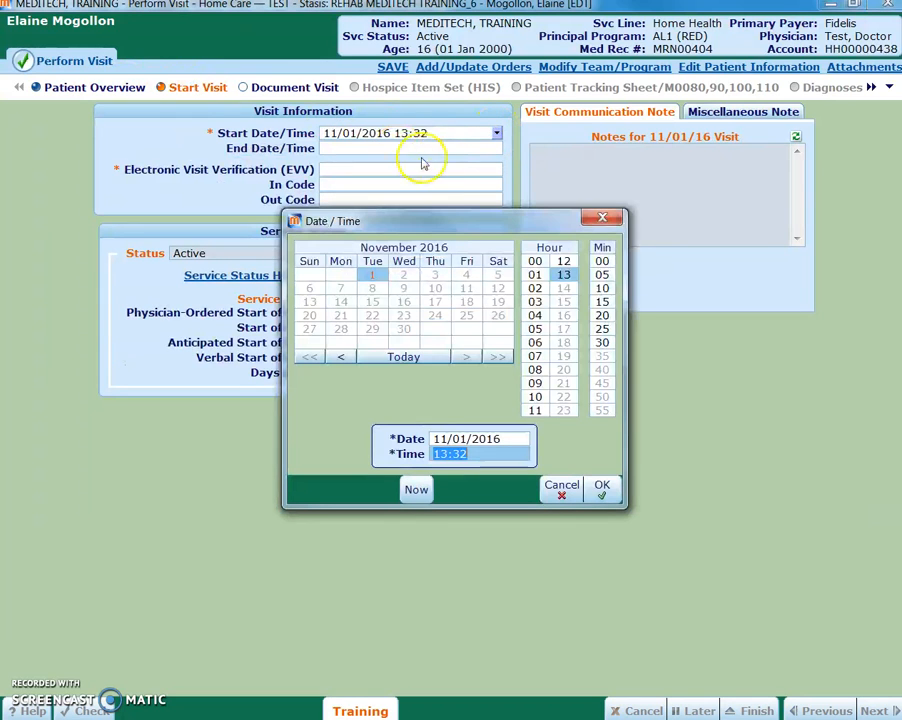
left_click(564, 263)
left_click(602, 383)
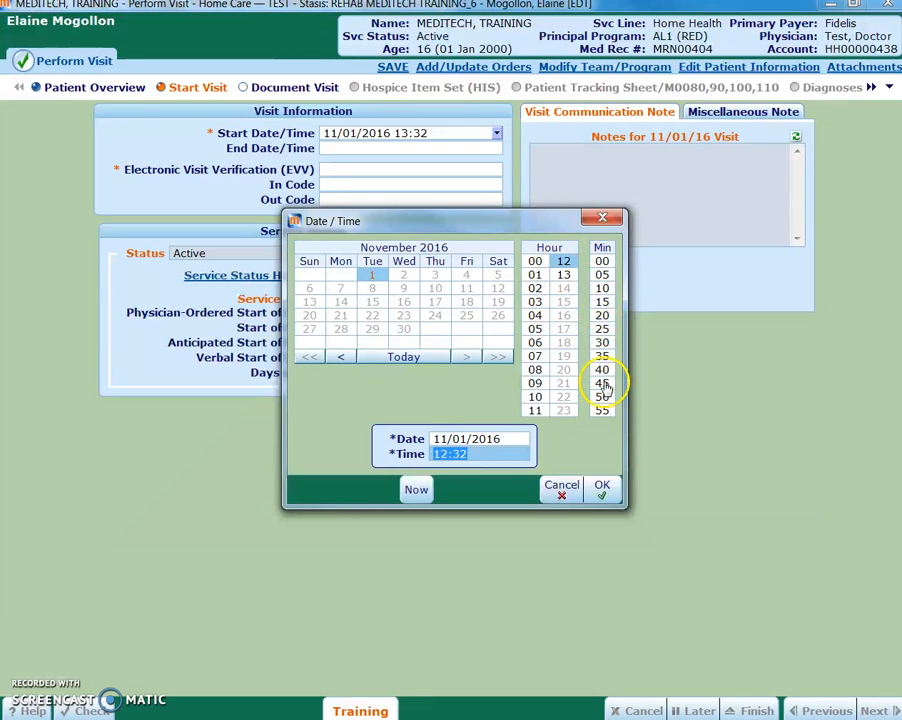
left_click(598, 486)
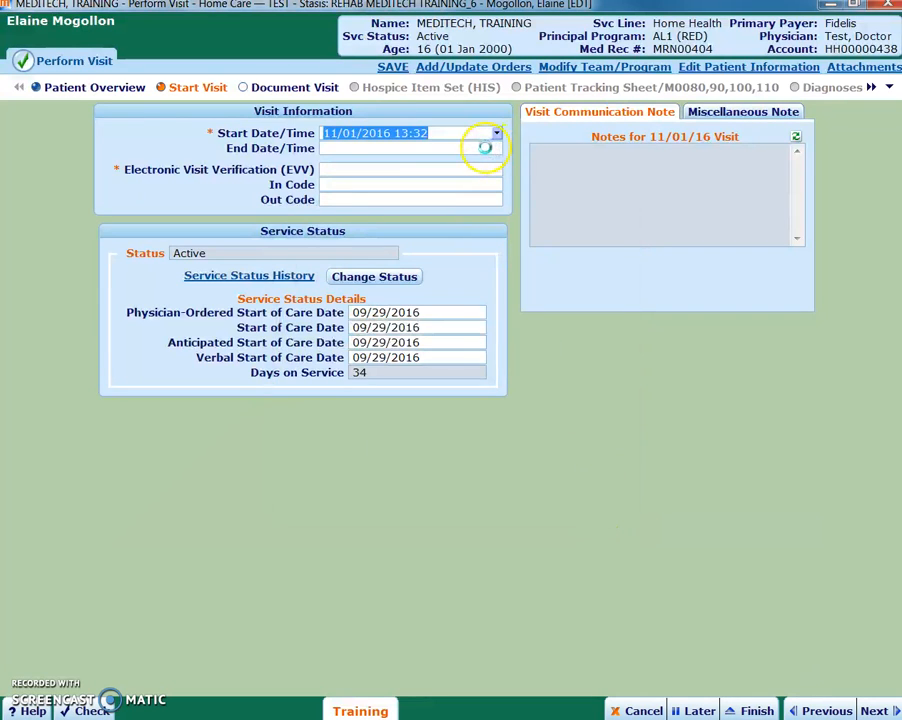
Step: Set the visit's end to 11/01/2016 13:20 and its electronic visit verification to Paper Voucher - secure text scheduler
left_click(487, 150)
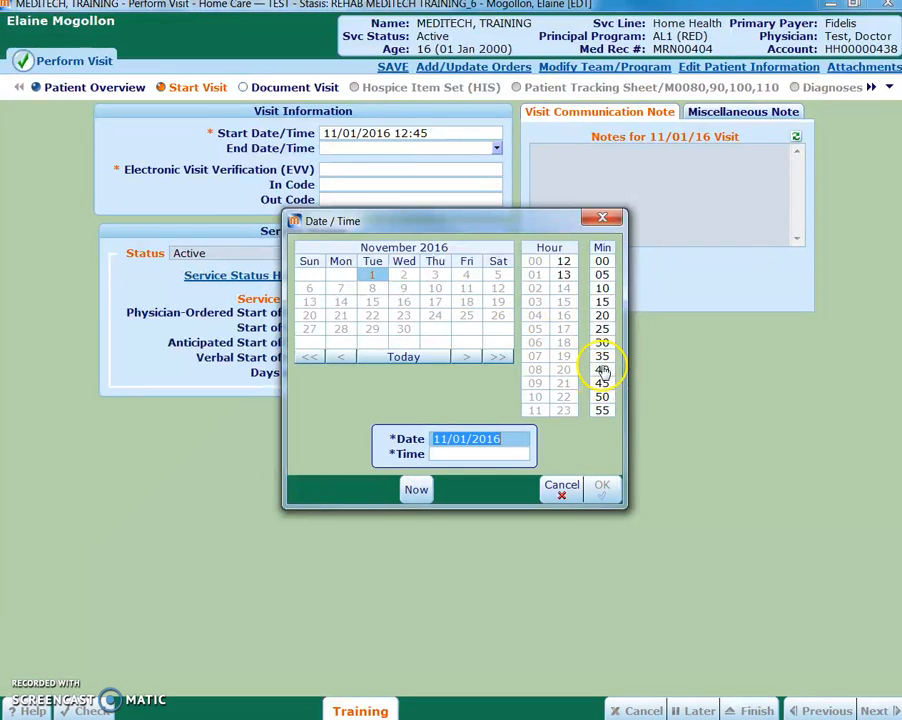
left_click(563, 275)
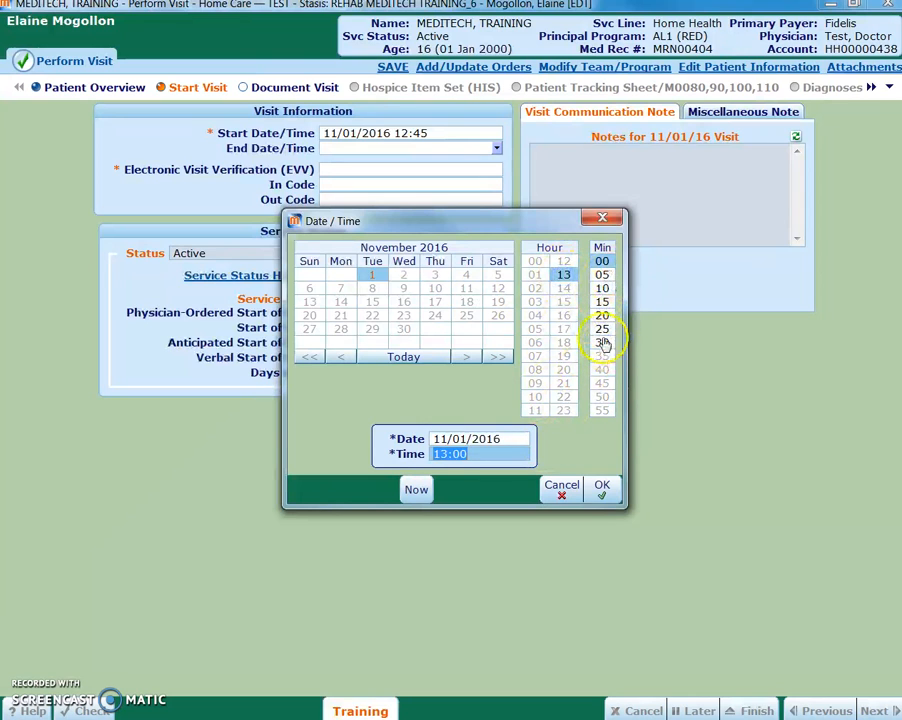
left_click(602, 301)
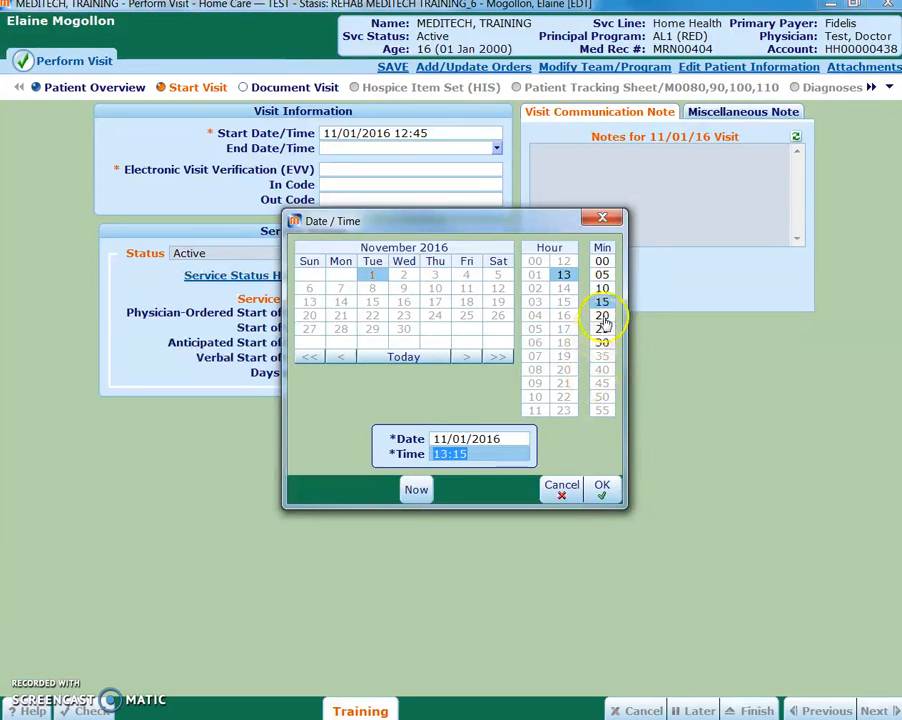
left_click(602, 315)
left_click(603, 490)
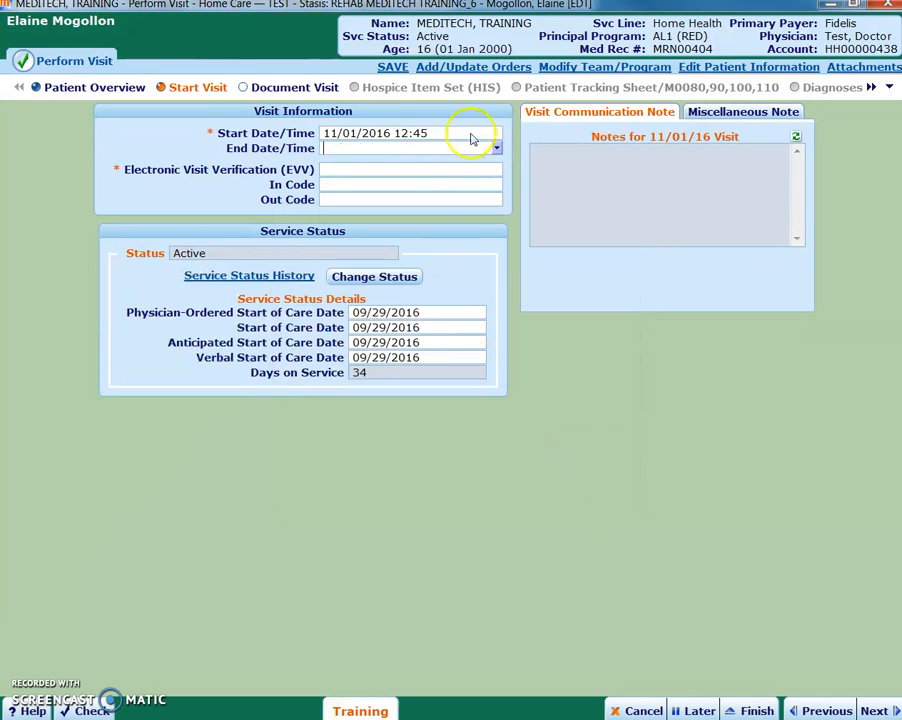
left_click(496, 169)
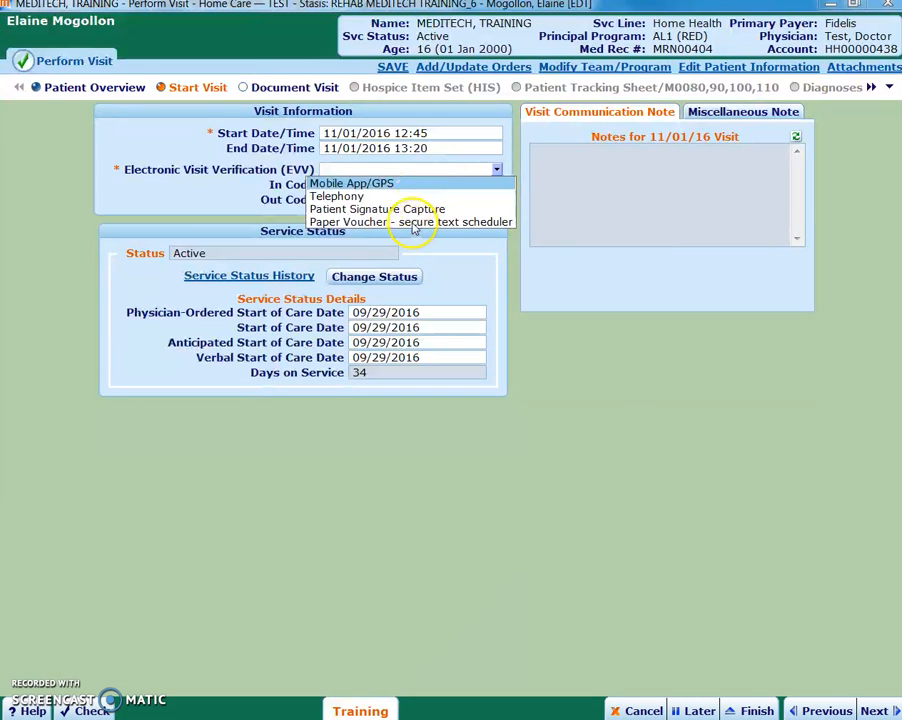
left_click(412, 223)
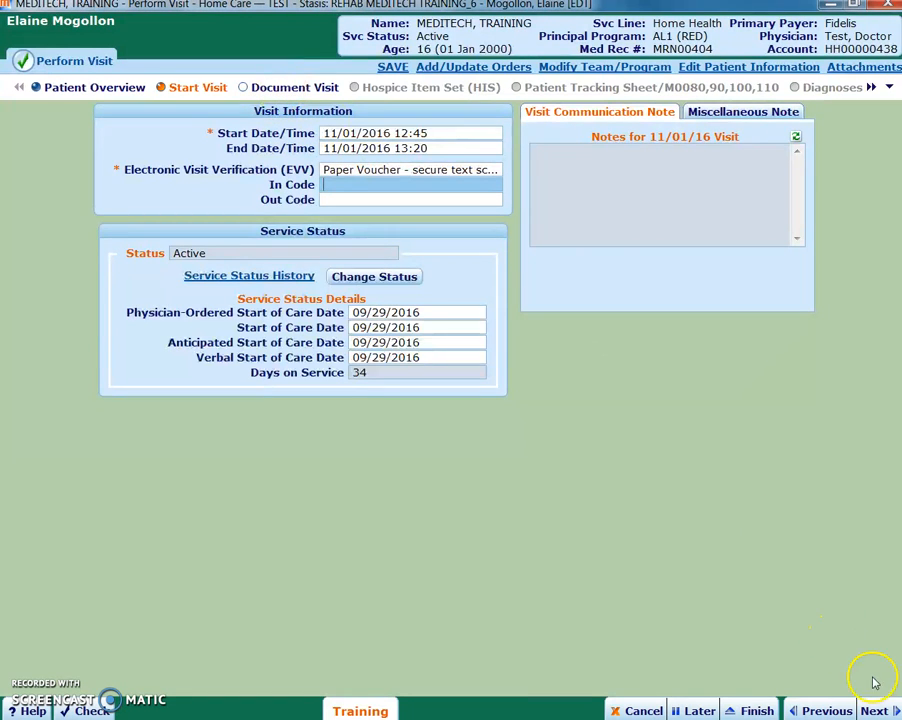
Step: Go to the visit documentation and limit the care plan to the clinician's own resource class
left_click(308, 90)
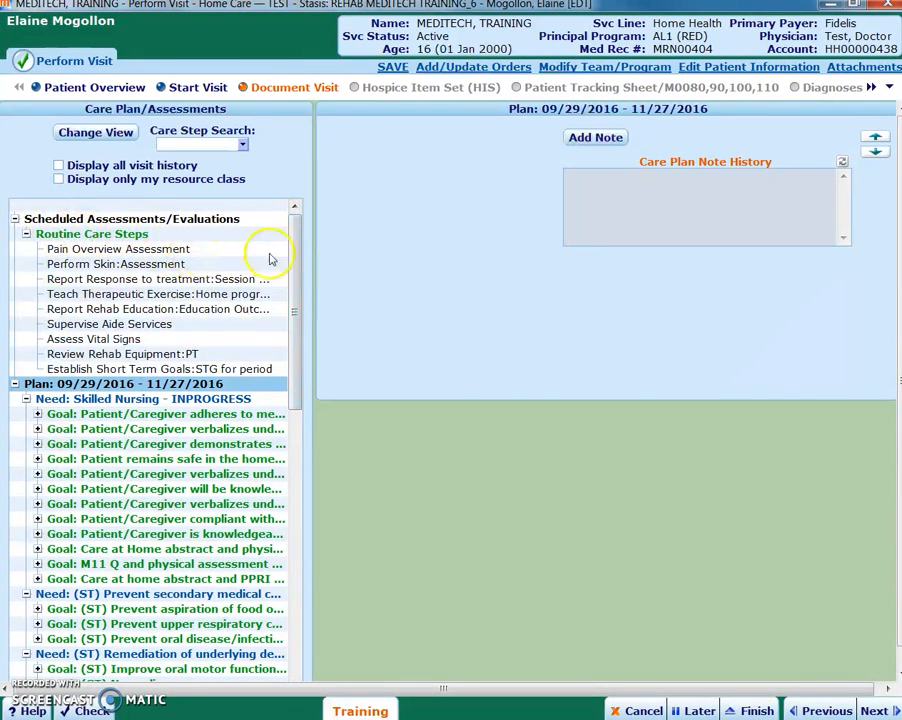
mouse_move(298, 274)
left_mouse_down()
mouse_move(326, 471)
mouse_move(325, 548)
mouse_move(311, 514)
mouse_move(319, 257)
mouse_move(304, 260)
left_mouse_up()
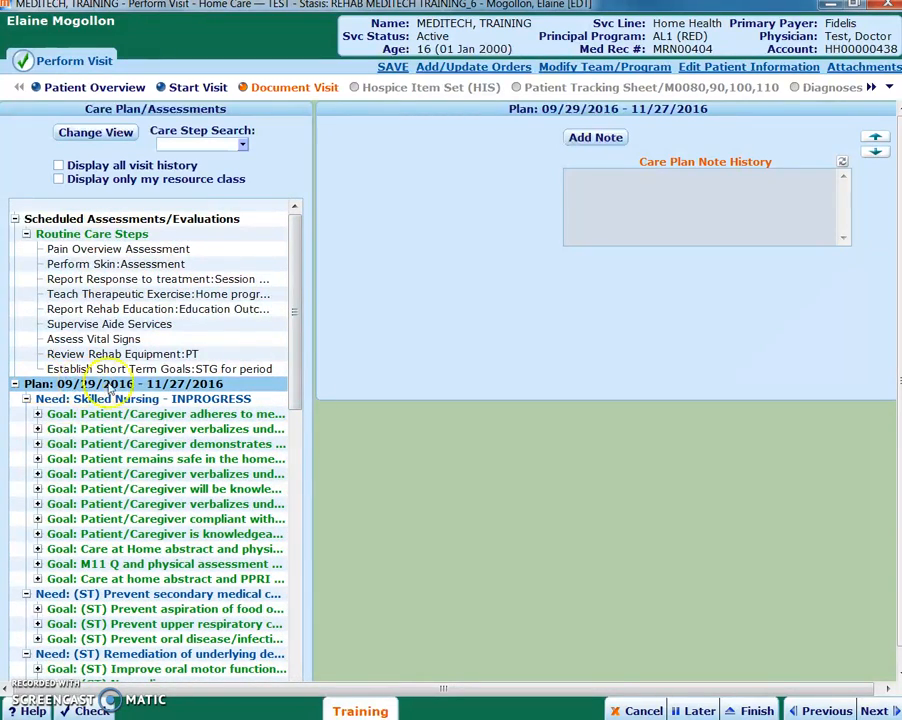
left_click_drag(292, 313, 293, 316)
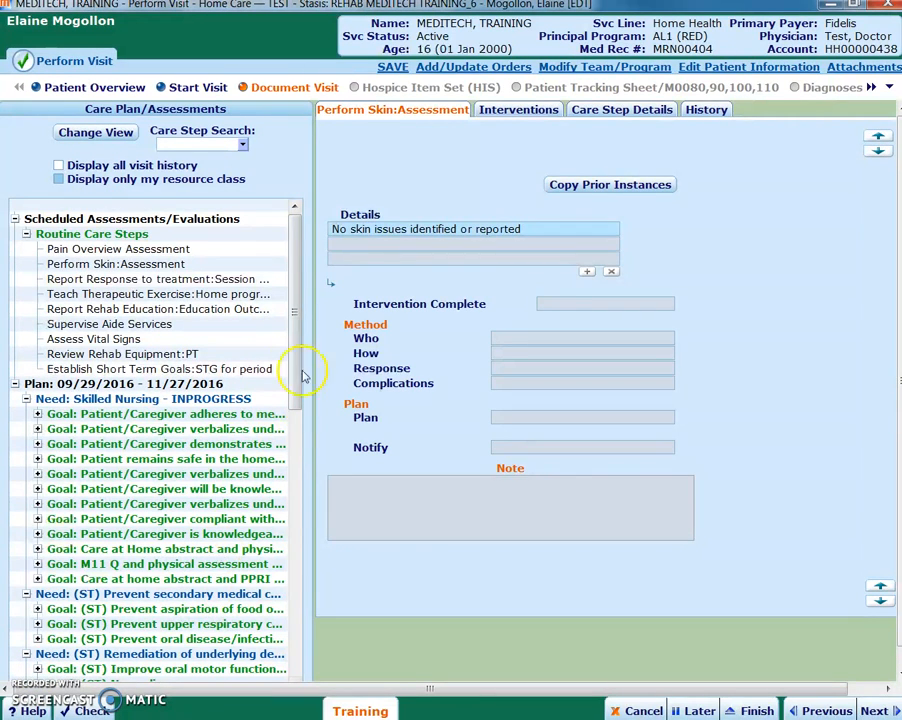
mouse_move(297, 345)
left_mouse_down()
mouse_move(305, 420)
mouse_move(294, 324)
left_mouse_up()
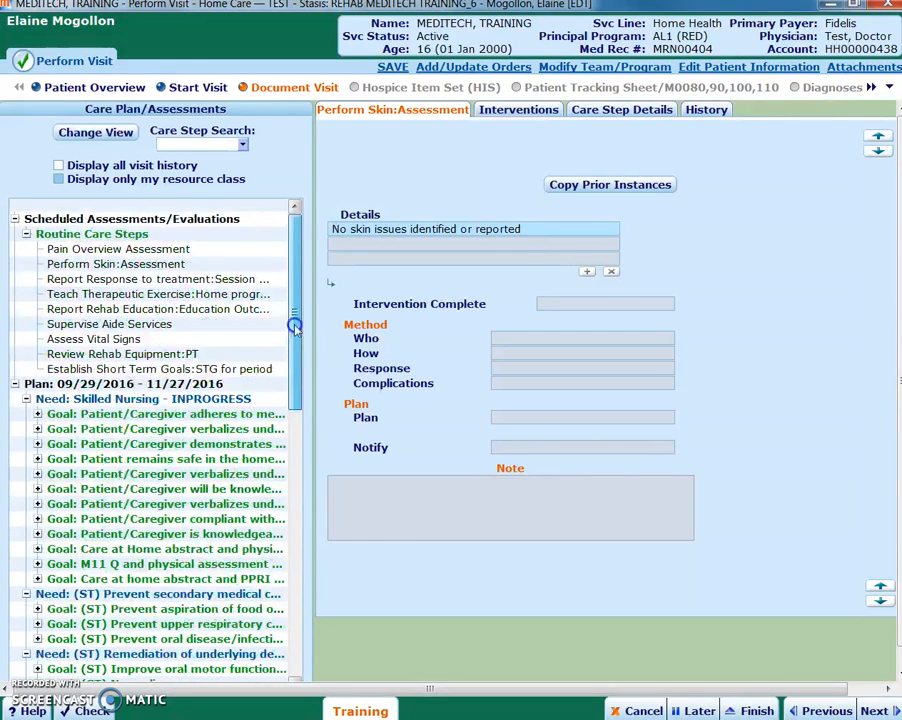
left_click(57, 179)
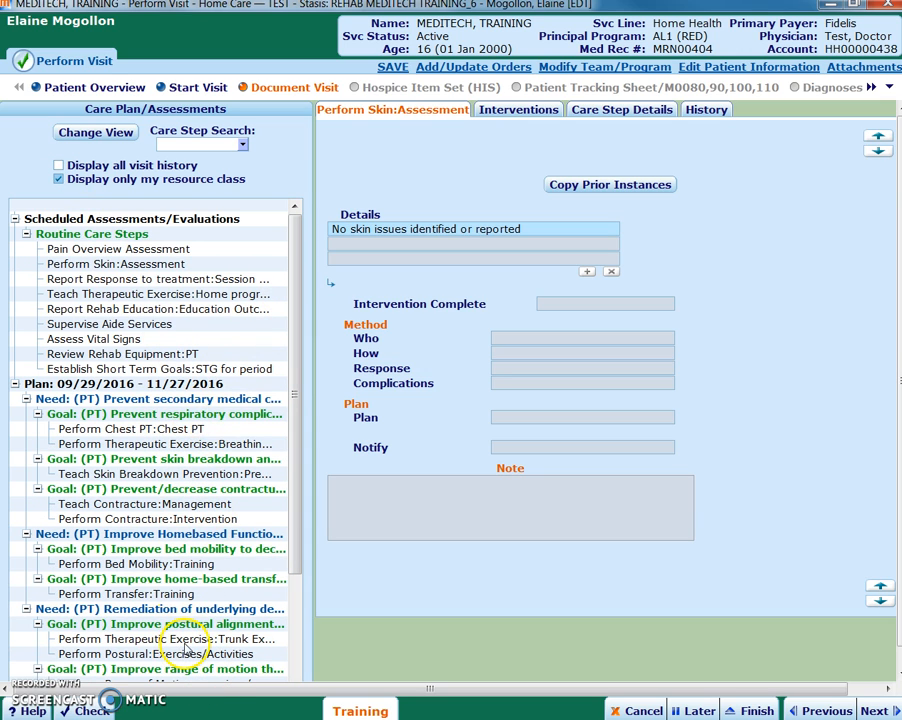
Step: Create a Pain Overview Assessment entry marked as having no significant findings, with the note "smiling faces"
left_click(112, 249)
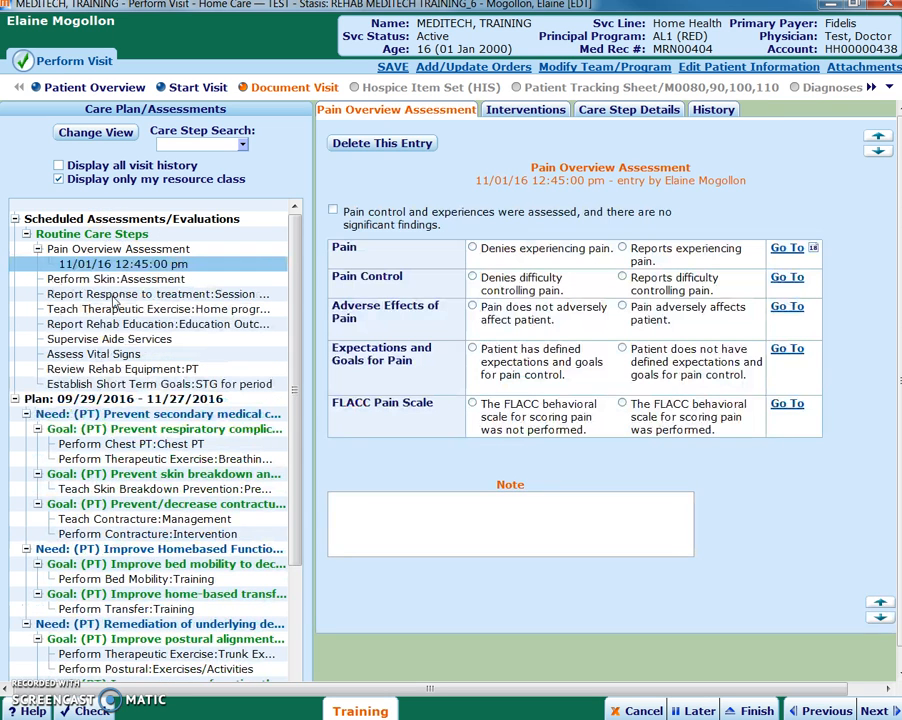
left_click(332, 209)
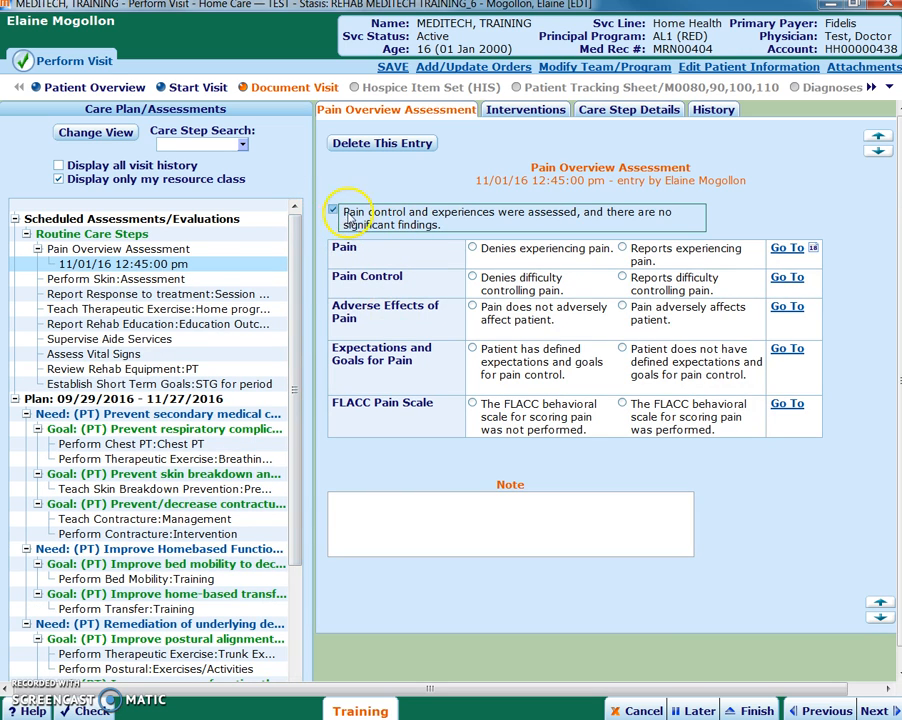
left_click(645, 414)
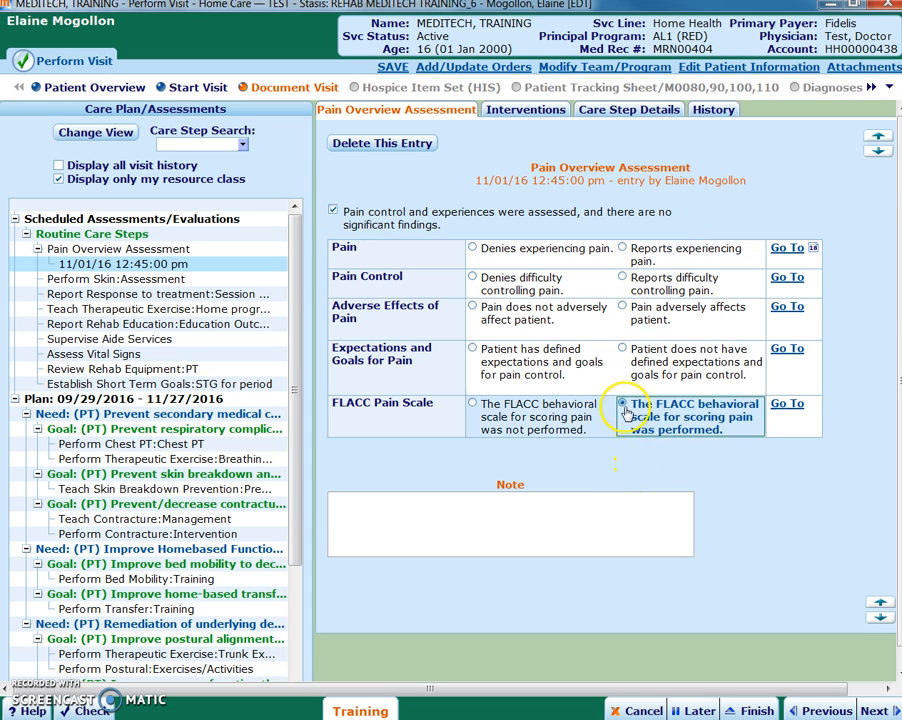
left_click(408, 516)
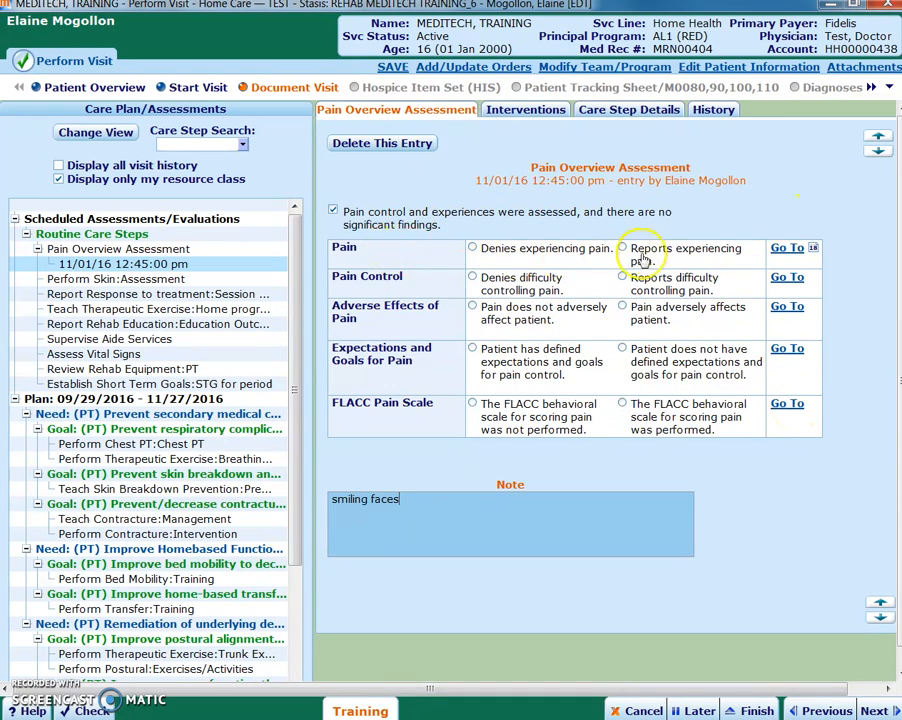
Step: View the detailed Assess Pain form for the Pain row and return to the overview assessment
left_click(788, 250)
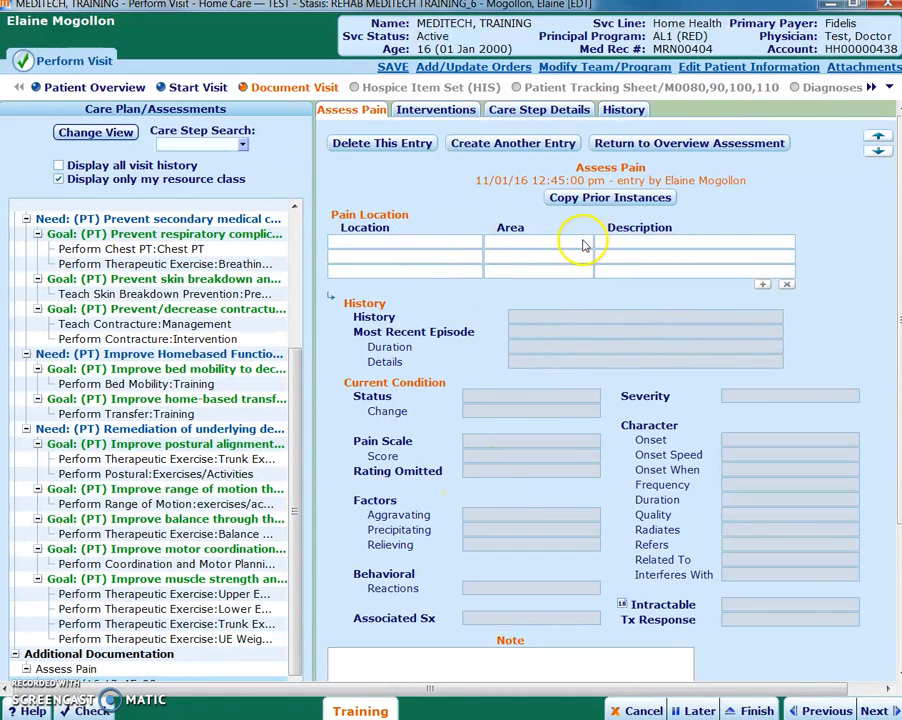
left_click(666, 145)
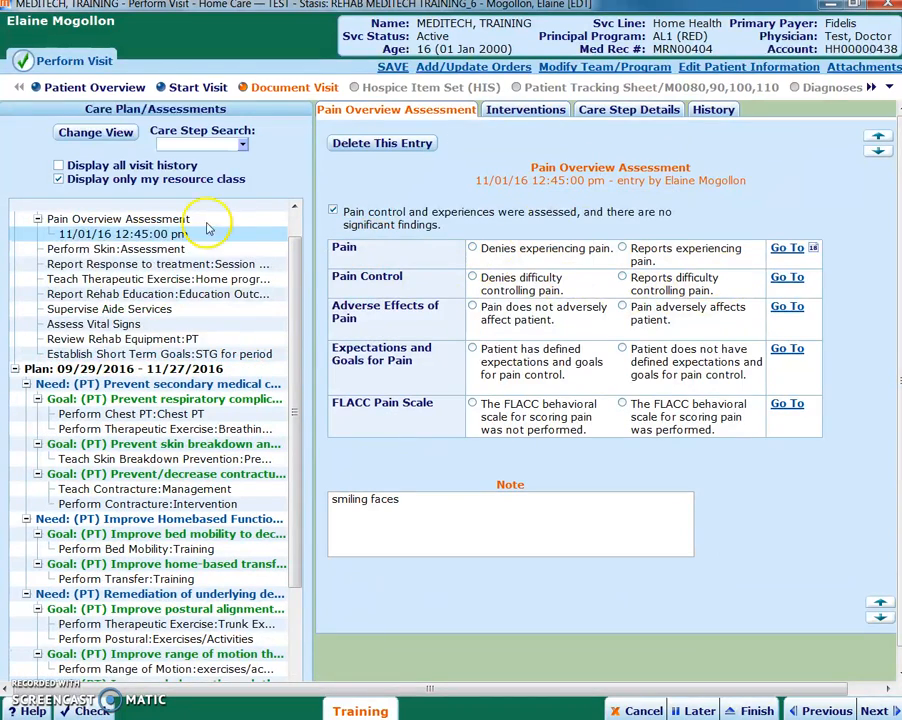
Step: Create a Perform Skin:Assessment entry with the detail "No skin issues identified or reported" and save the intervention
left_click(155, 249)
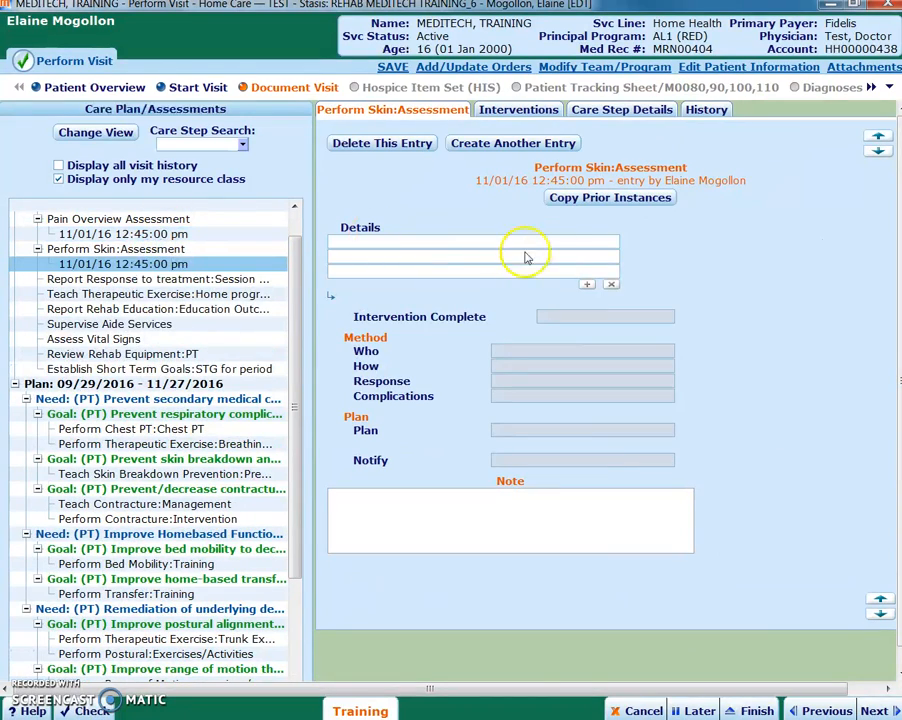
left_click(616, 244)
left_click(613, 244)
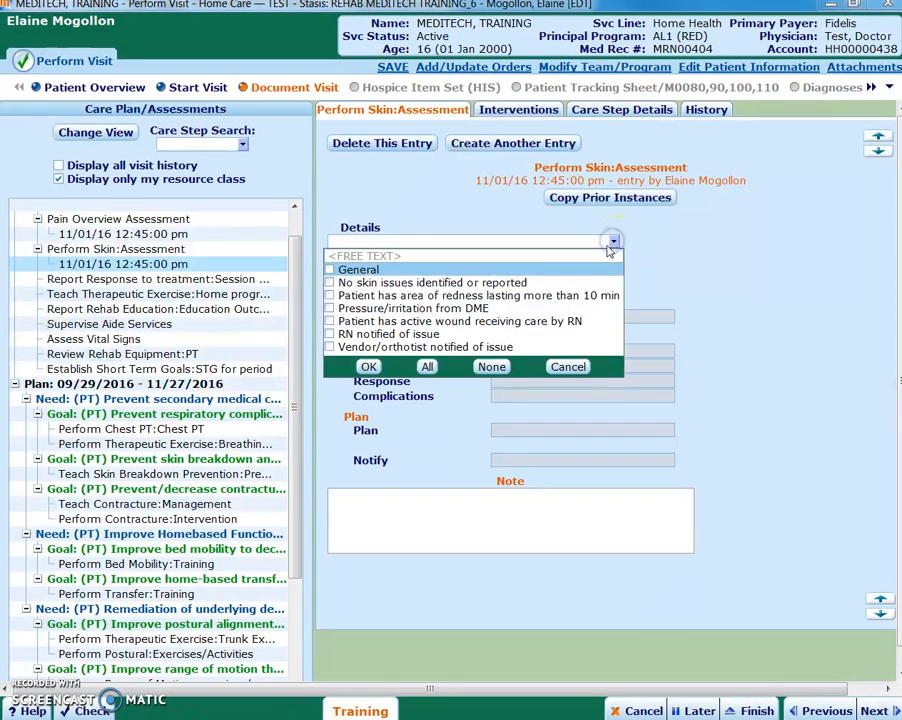
left_click(360, 283)
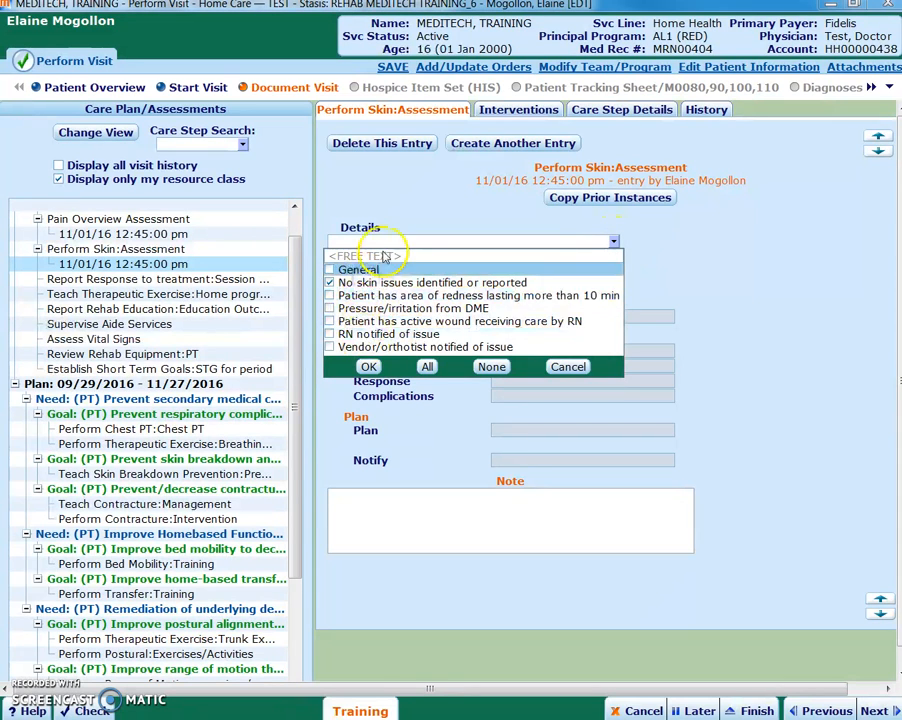
left_click(369, 366)
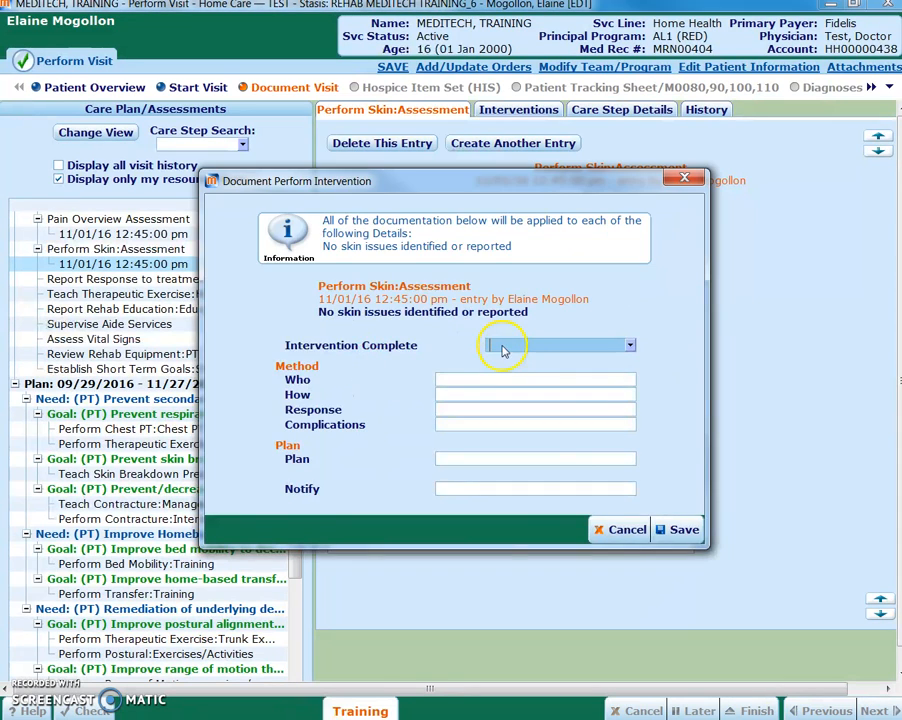
left_click(676, 531)
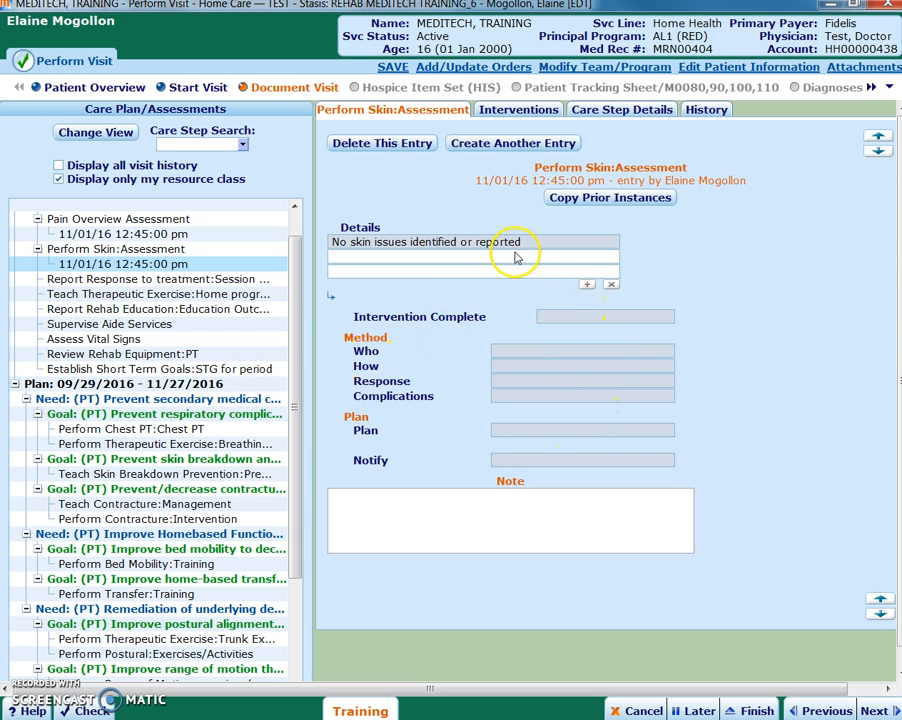
Step: Document Session Outcome with LTG addressed, progress made, significant cuing and manual prompting details, plus the note "Summary of the visit and outcomes"
left_click(212, 281)
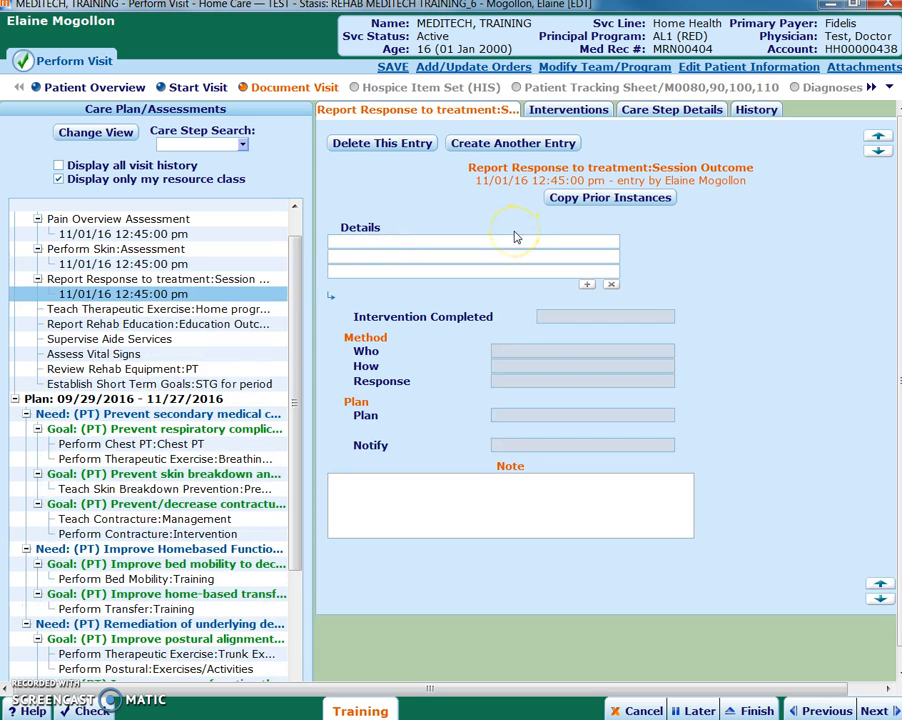
left_click(580, 245)
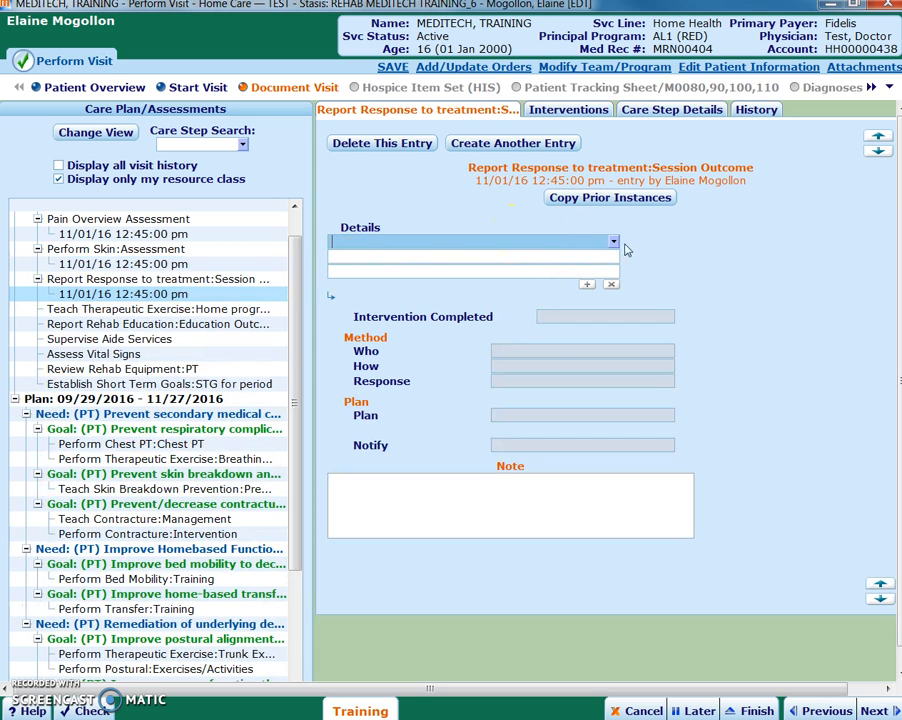
left_click(614, 243)
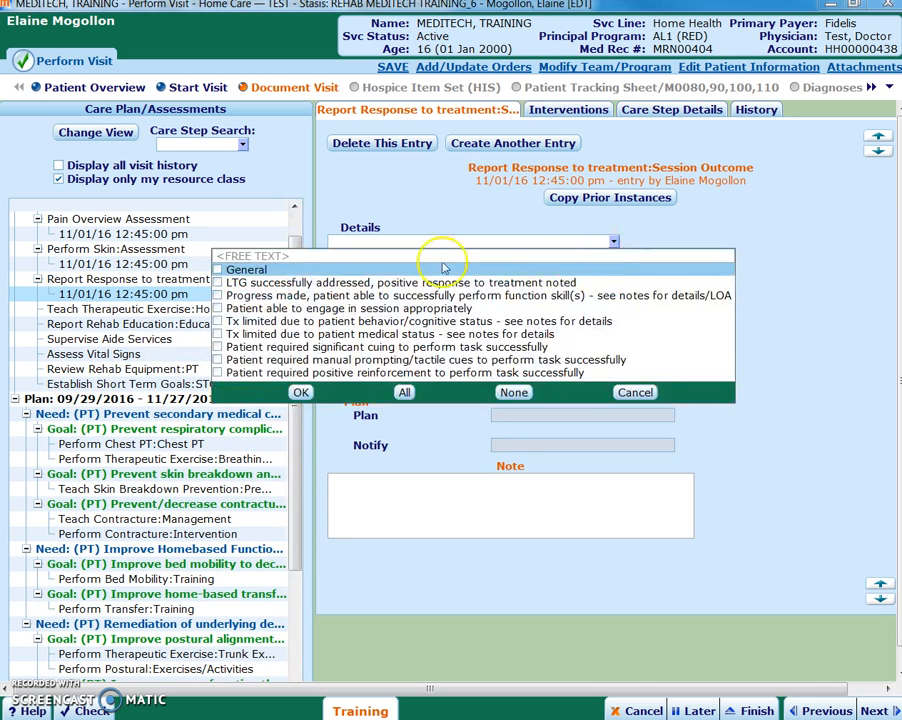
left_click(270, 284)
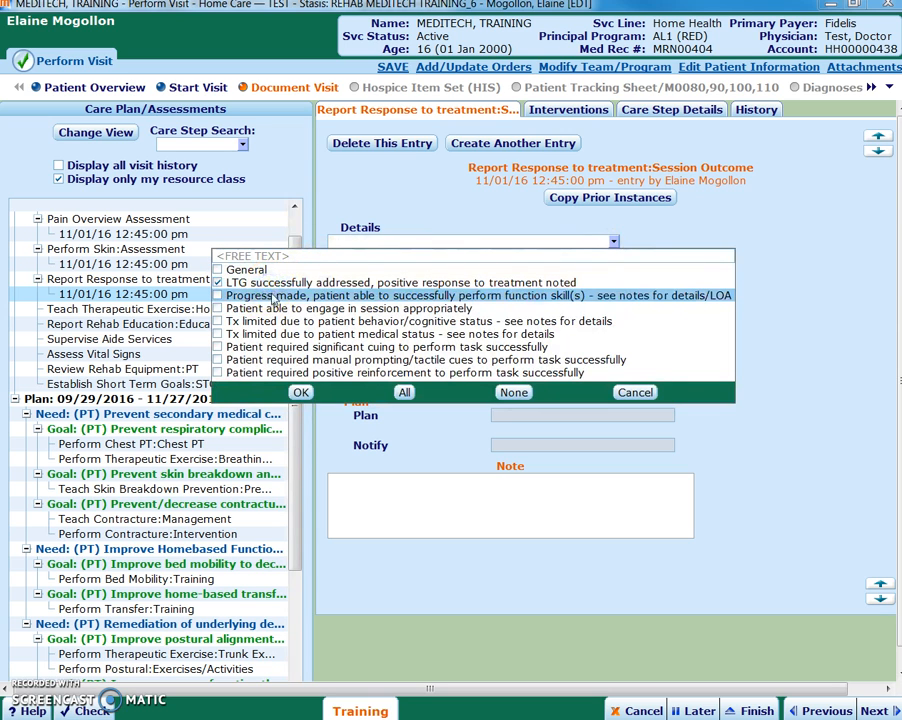
left_click(265, 346)
left_click(268, 360)
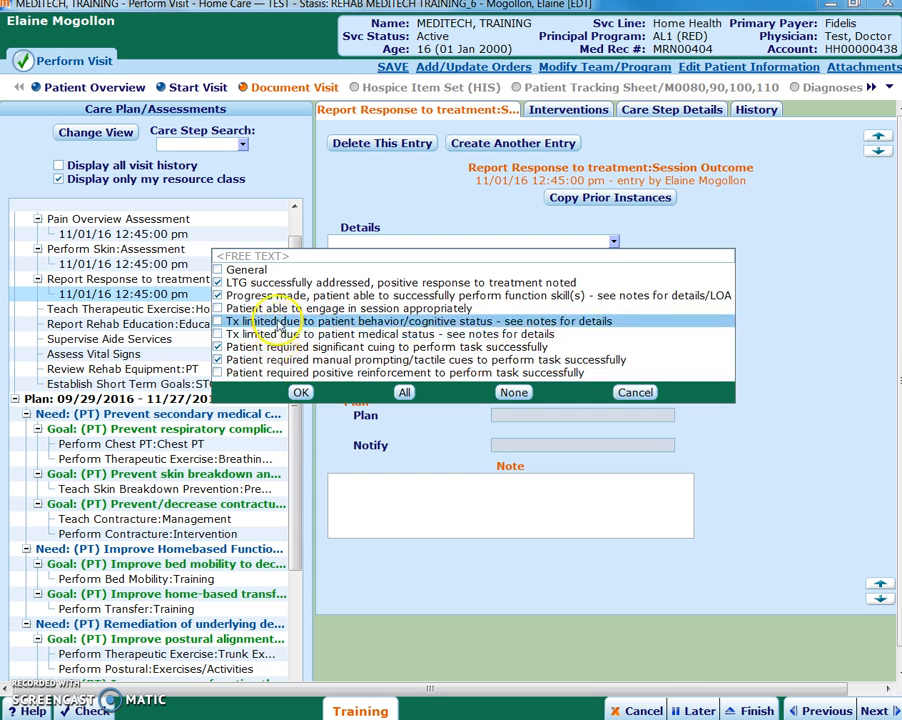
left_click(301, 393)
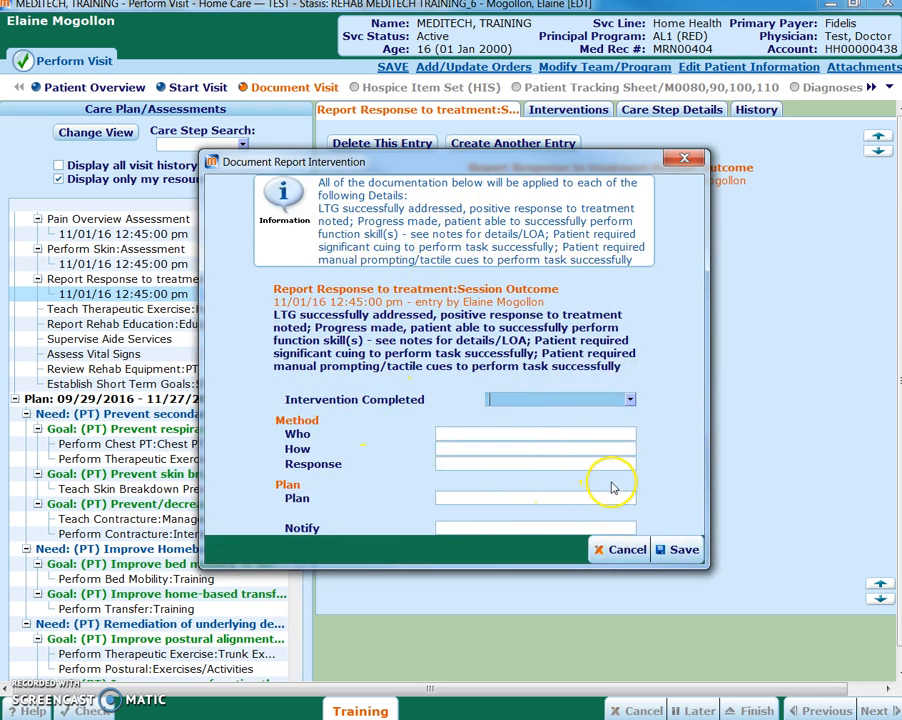
left_click(597, 562)
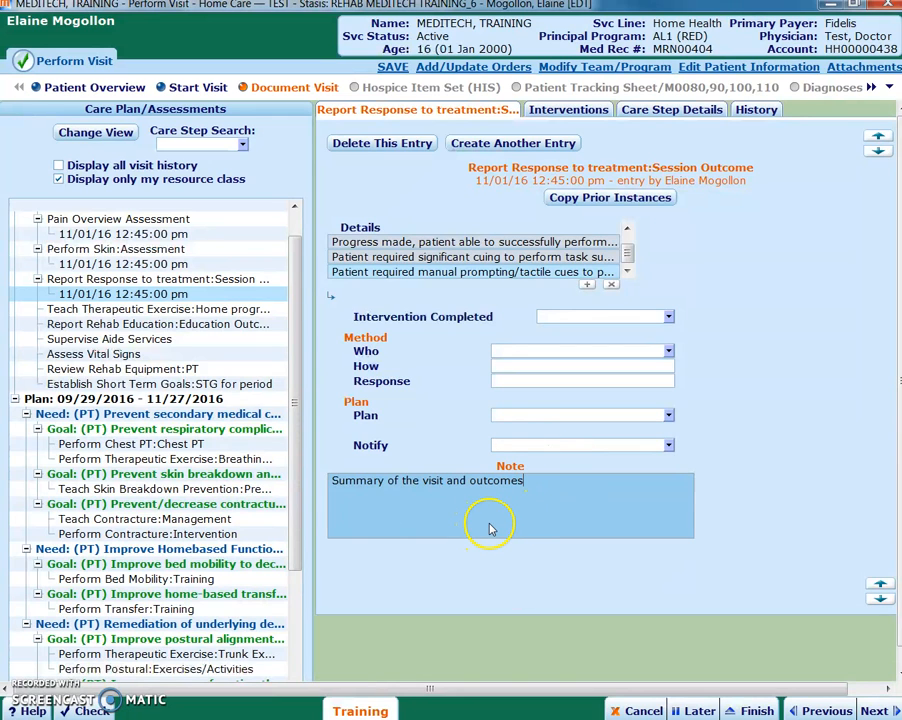
Step: Create a Teach Therapeutic Exercise:Home program entry with the detail "Reinforce compliance with existing HEP" and save the intervention
left_click(195, 312)
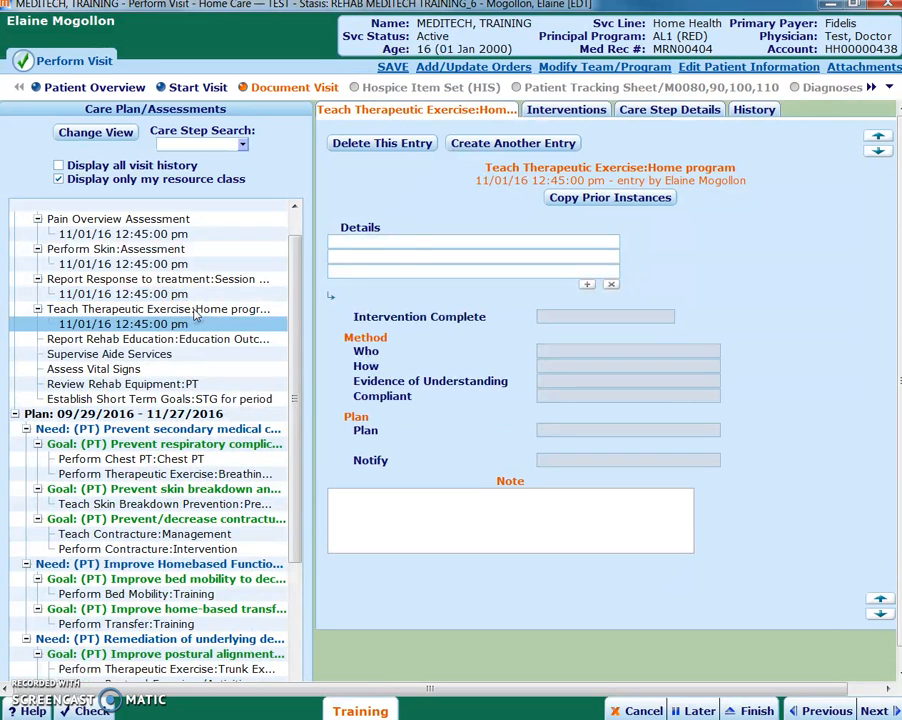
left_click(505, 246)
left_click(354, 261)
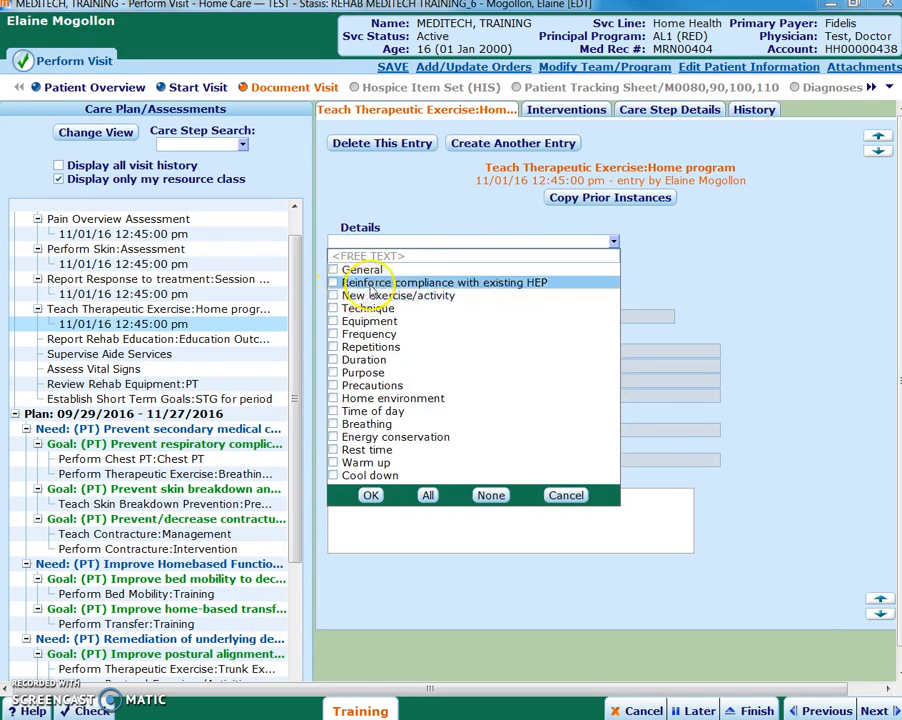
left_click(370, 283)
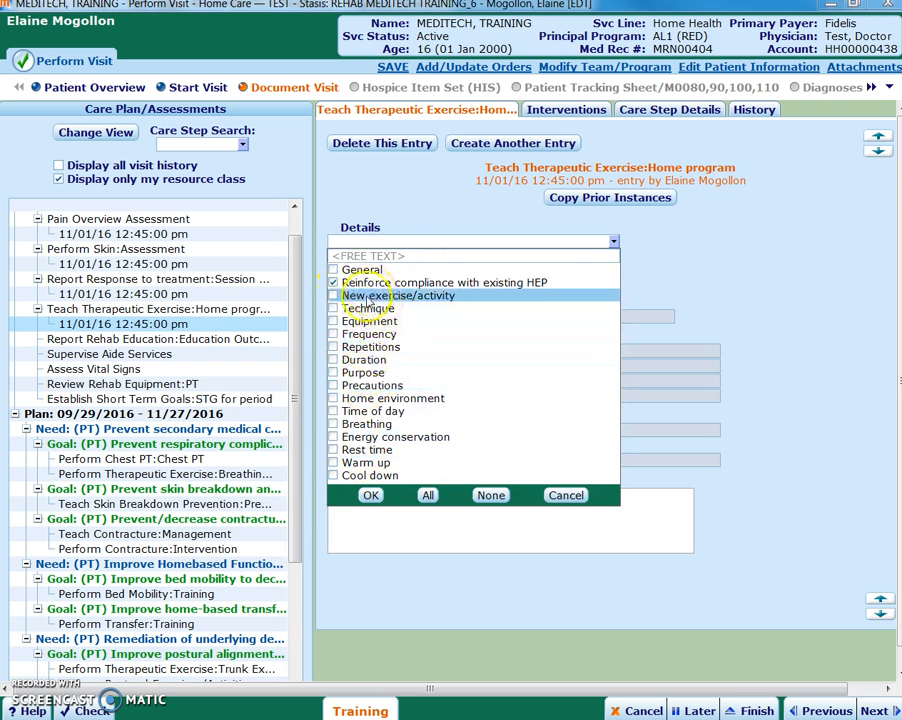
left_click(371, 496)
left_click(684, 529)
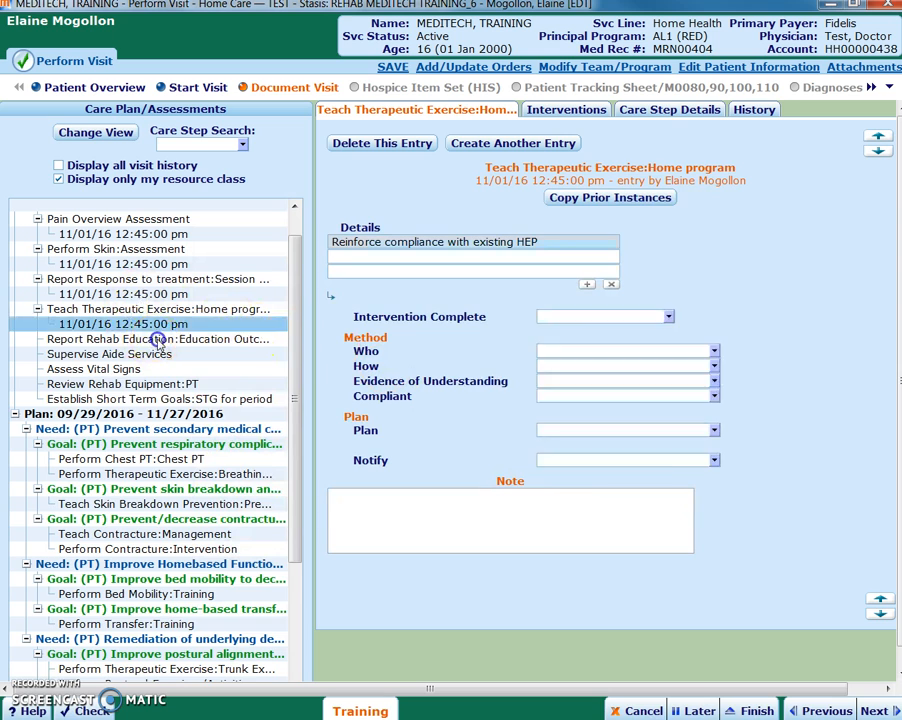
Step: Create a Report Rehab Education:Education Outcome entry with the detail "Patient requires reinforcement of education" and save the intervention
left_click(157, 339)
left_click(547, 249)
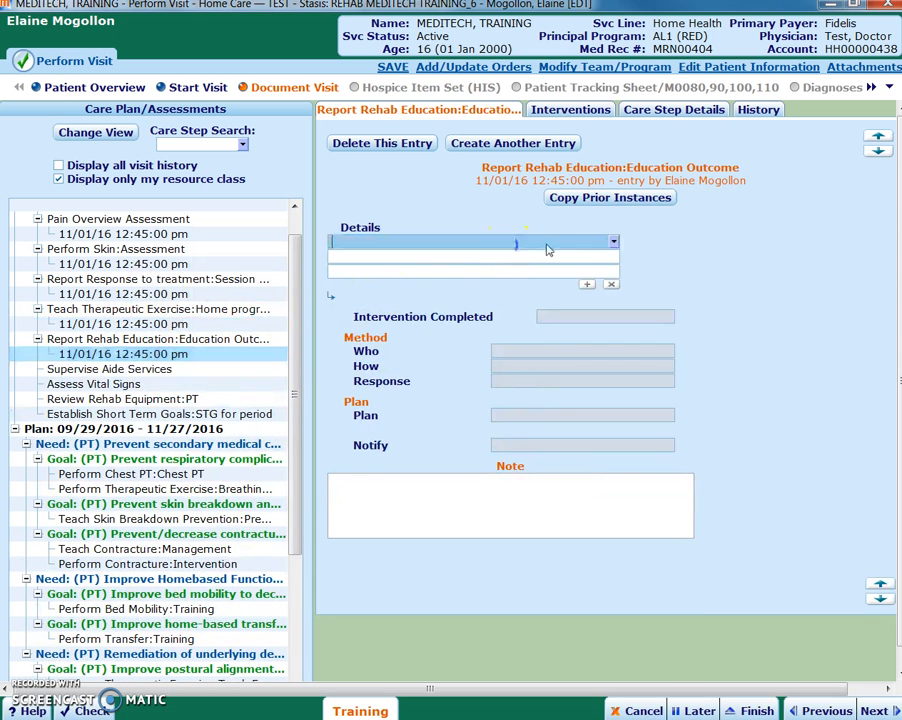
left_click(613, 241)
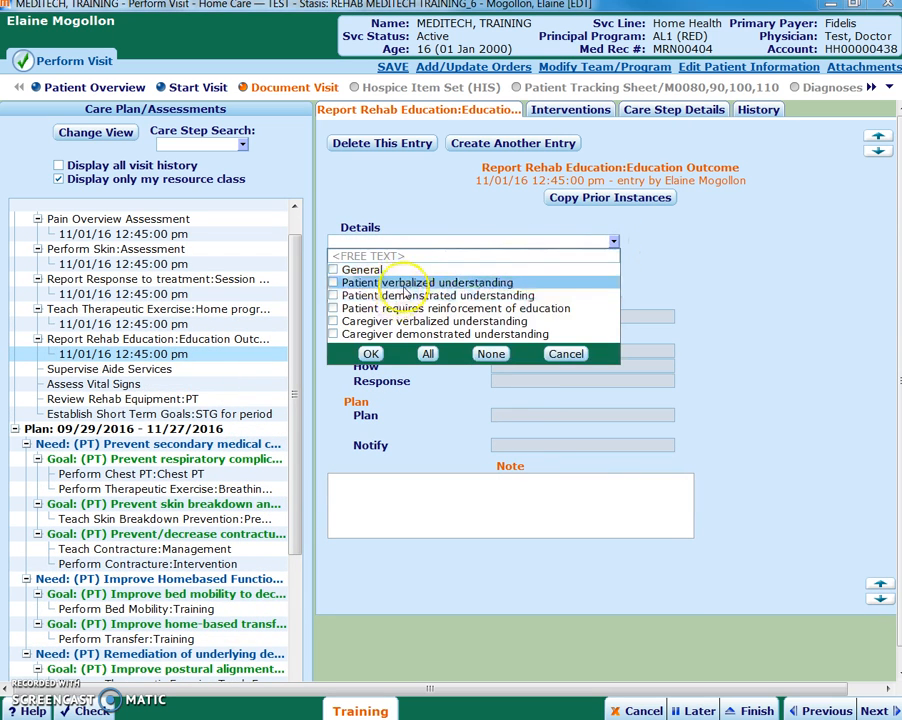
left_click(399, 308)
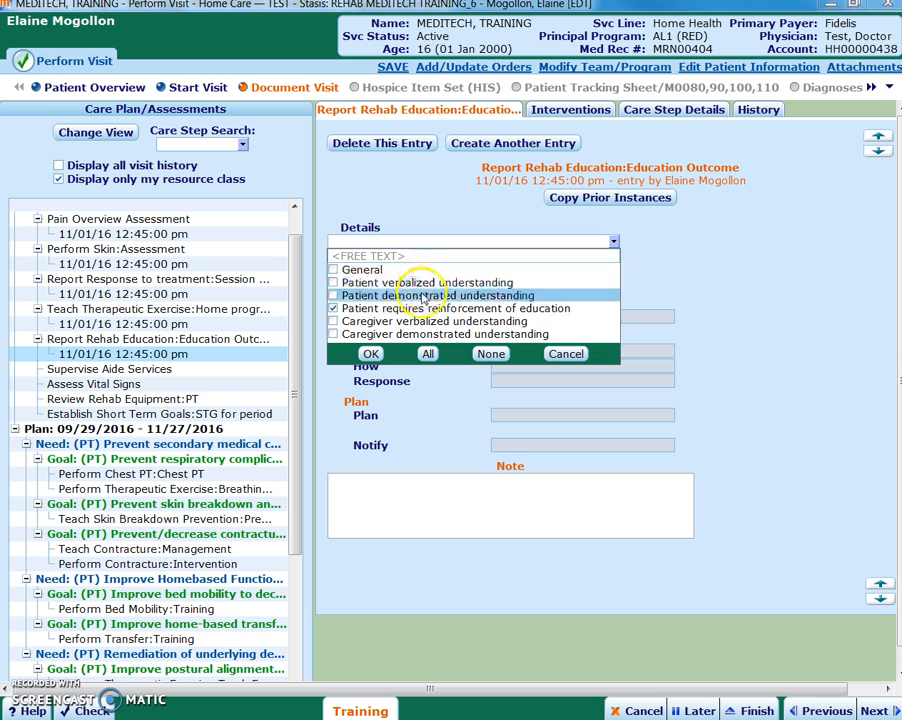
left_click(371, 353)
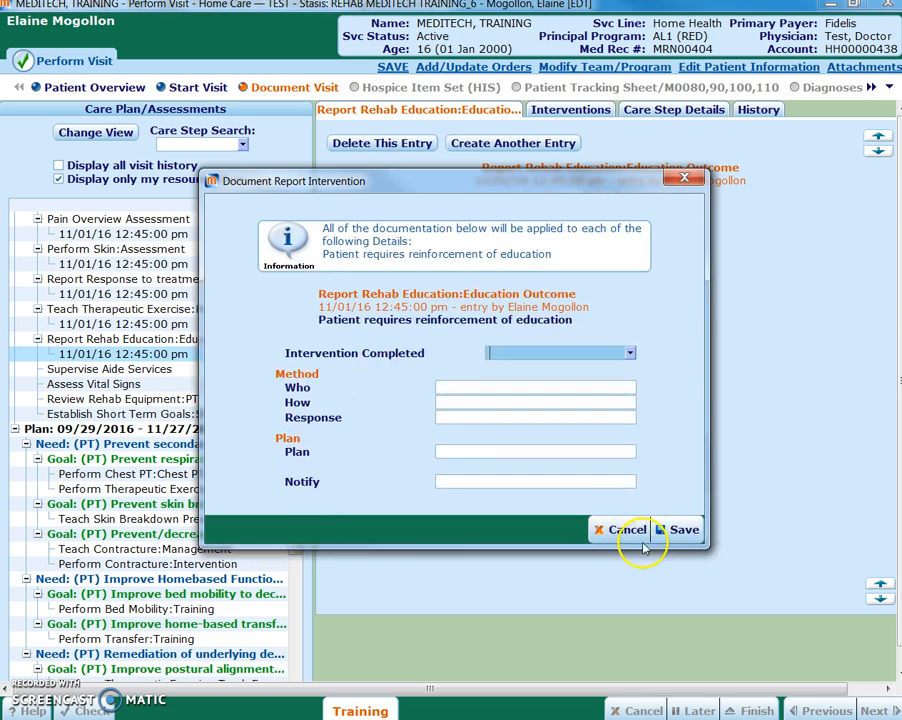
left_click(682, 528)
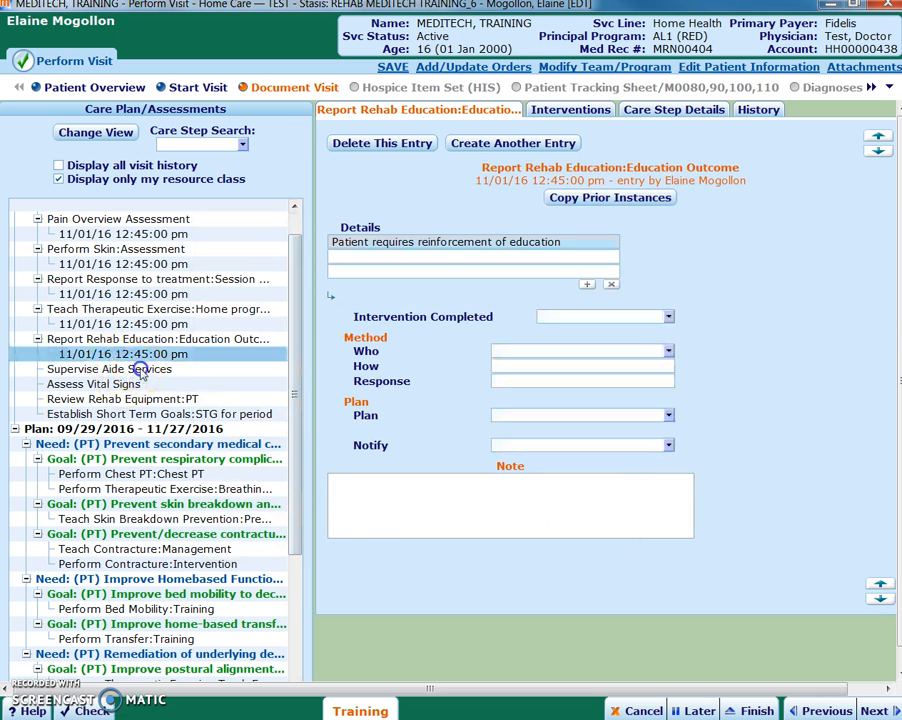
Step: View the Supervise Aide Services form and record respirations of 16 in a new Assess Vital Signs entry
left_click(108, 370)
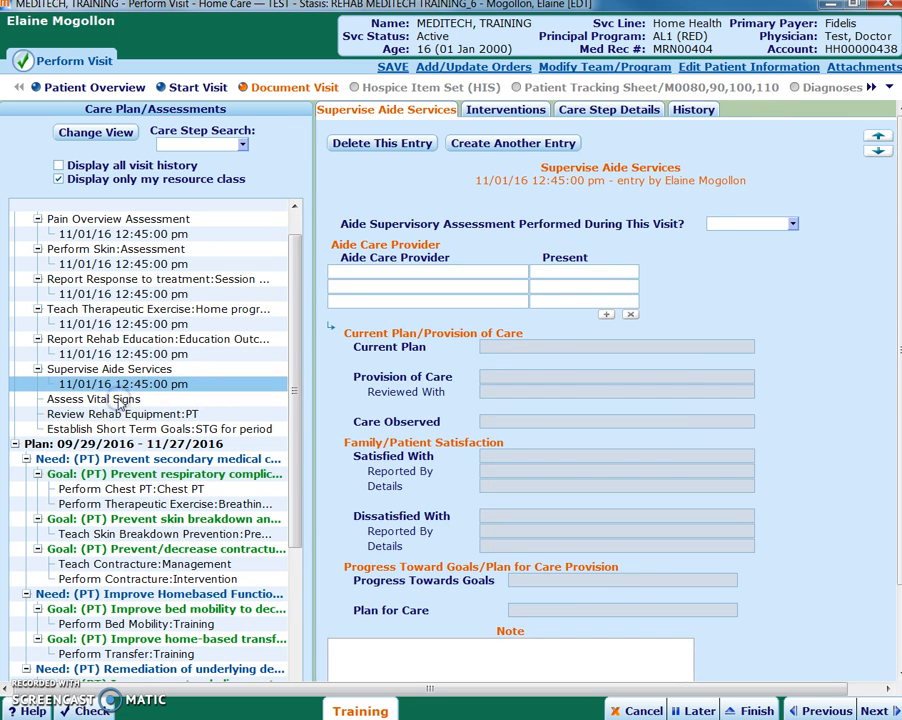
left_click(118, 400)
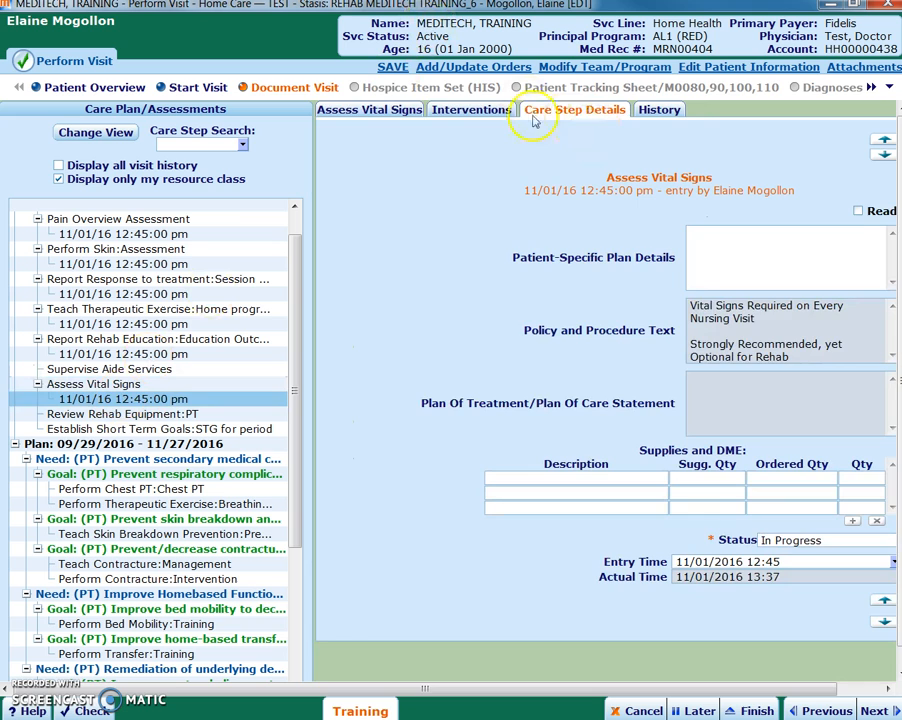
left_click(400, 110)
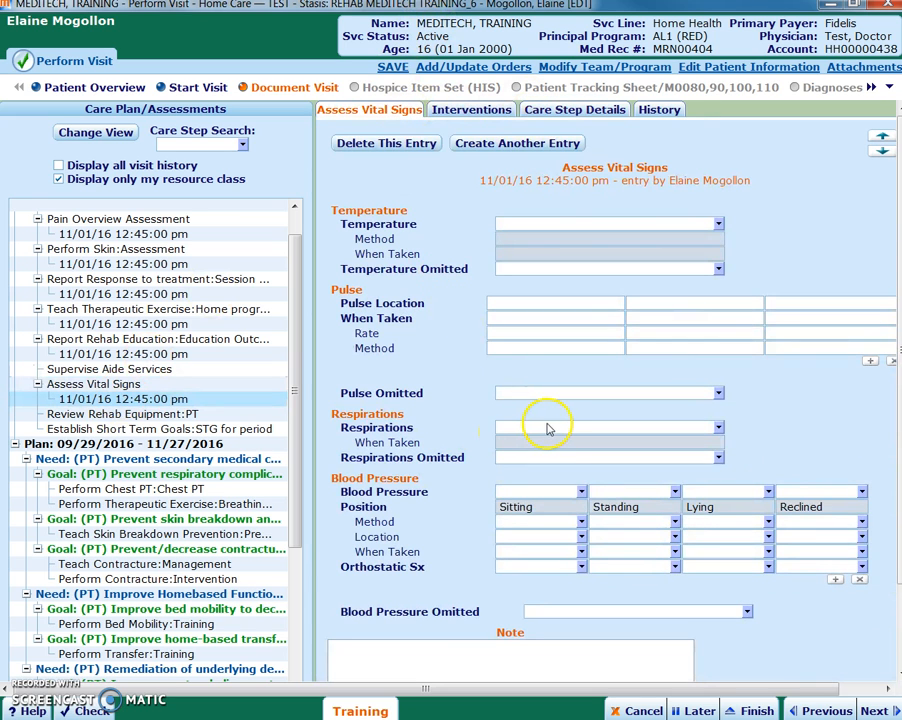
left_click(552, 427)
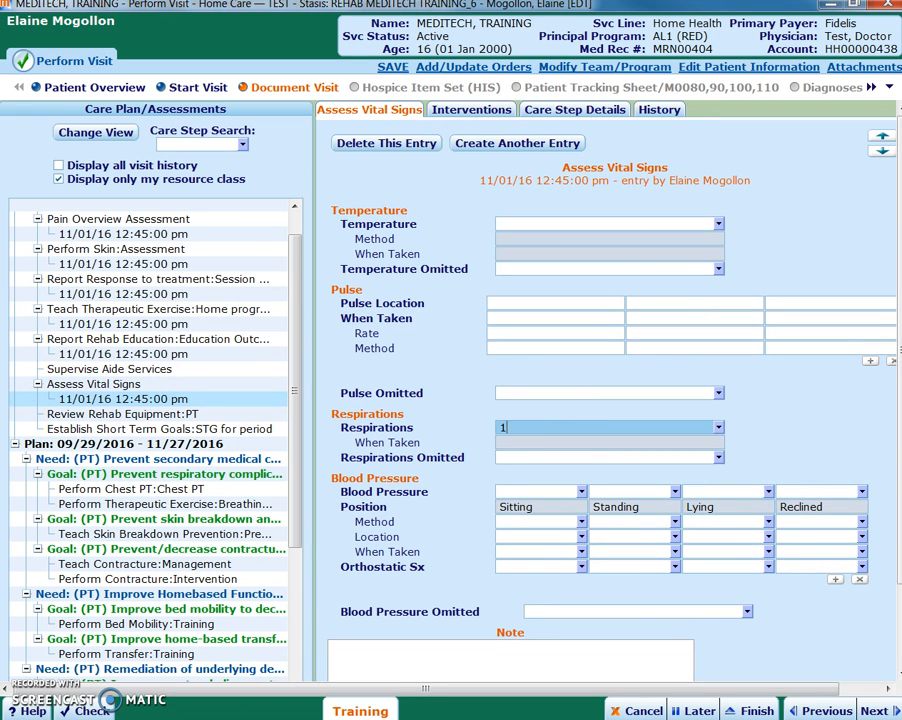
left_click(713, 452)
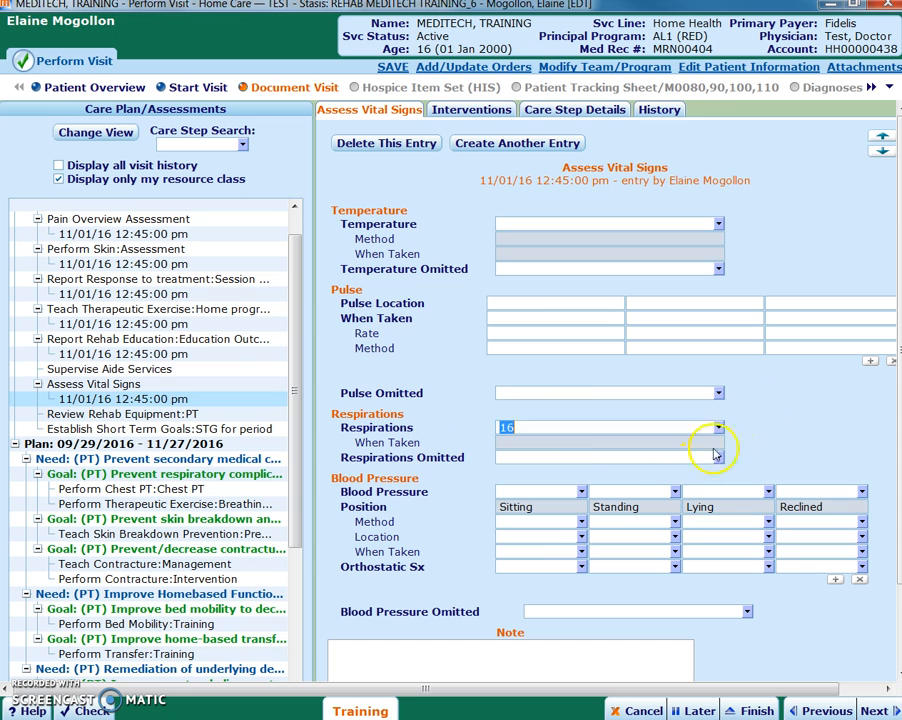
Step: View the equipment options in the Review Rehab Equipment:PT details and close the list without selecting any
left_click(168, 414)
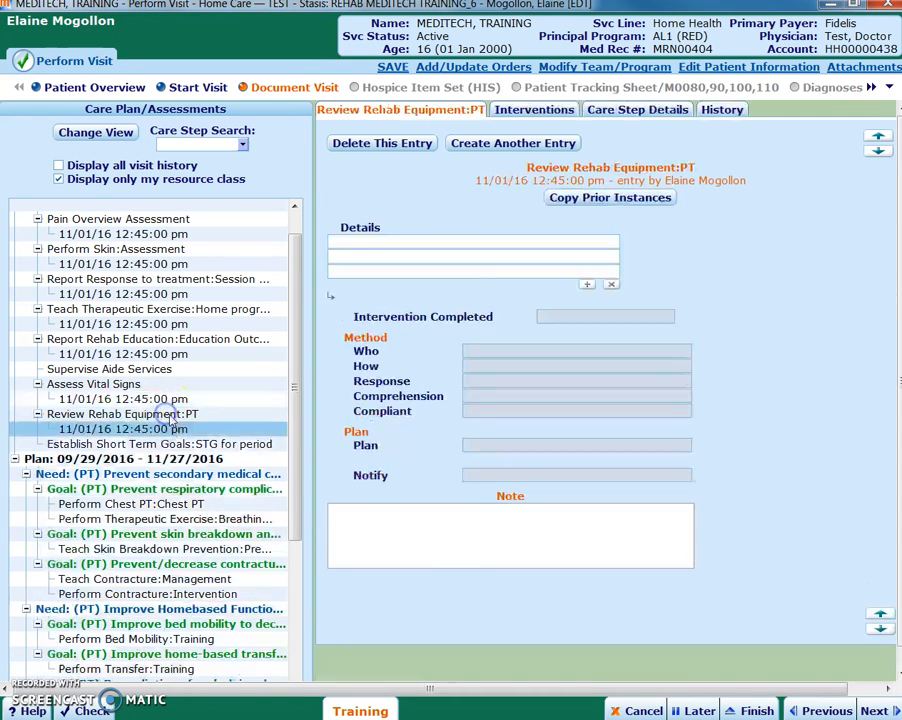
left_click(434, 242)
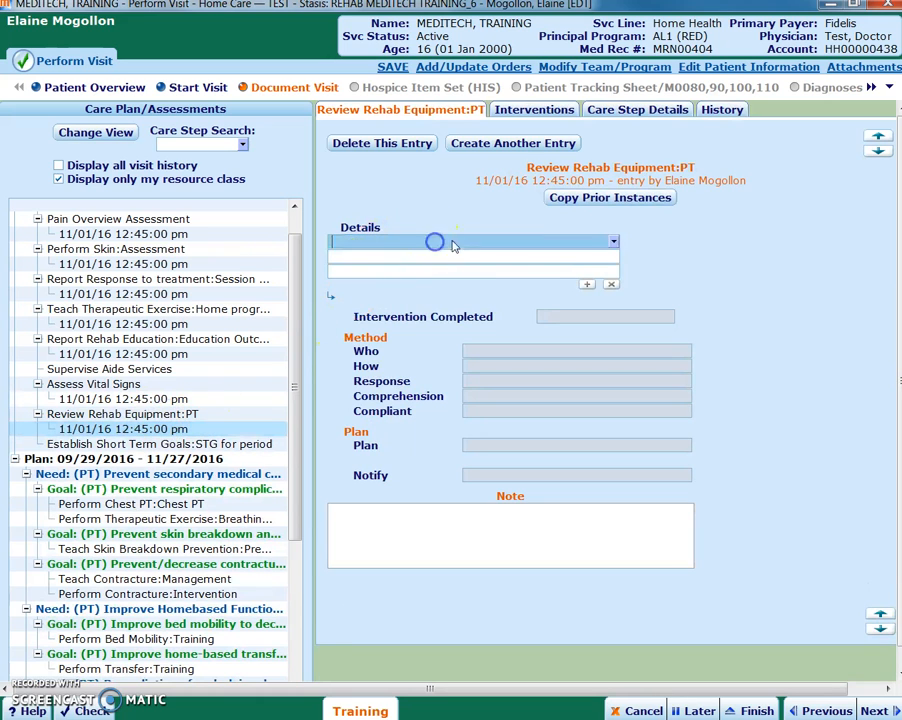
left_click(613, 241)
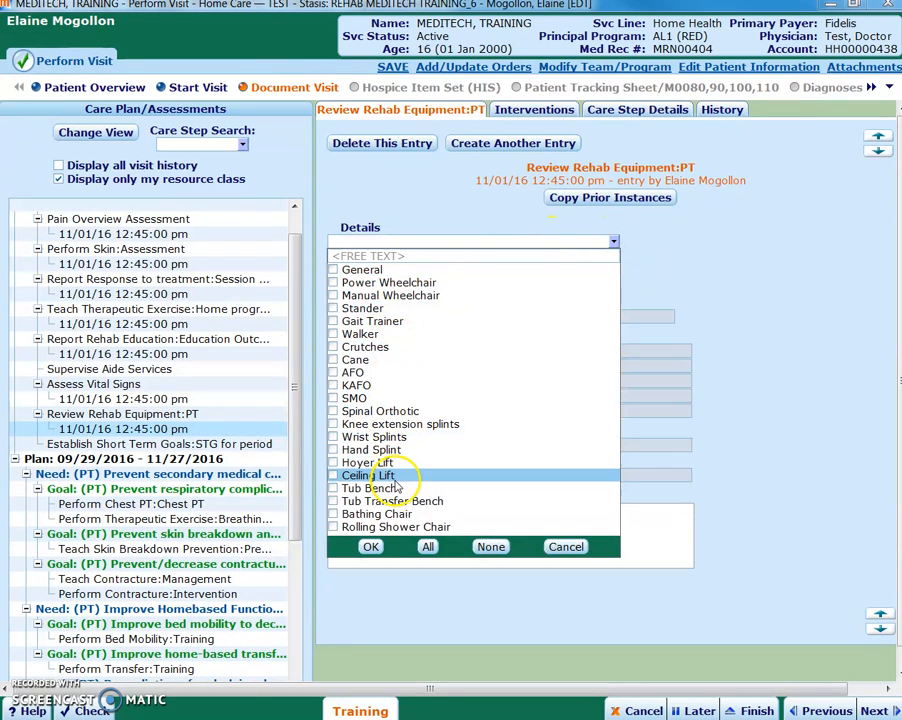
left_click(558, 546)
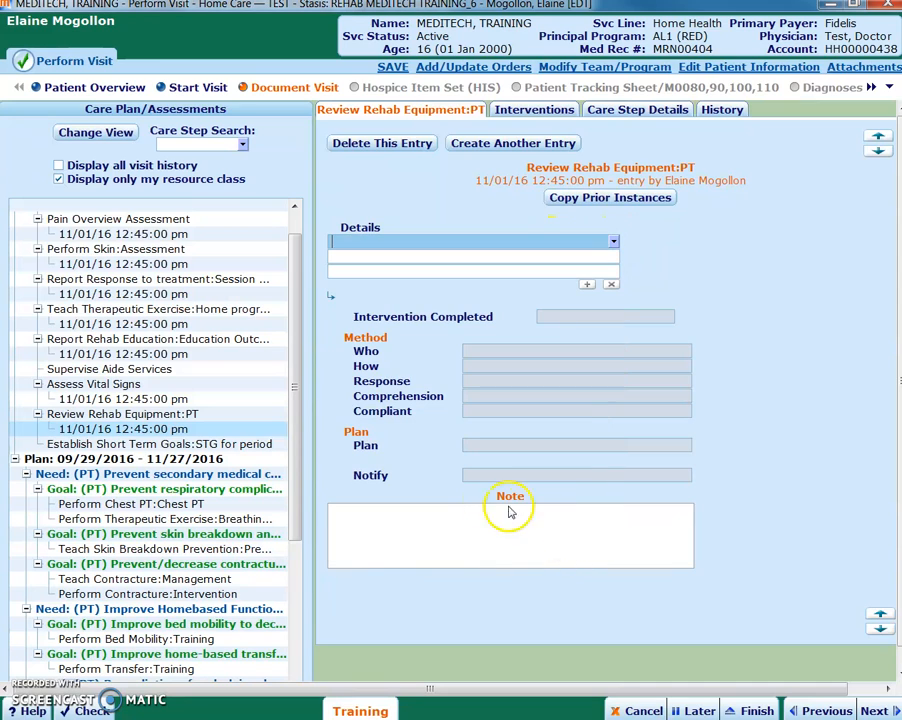
left_click(190, 431)
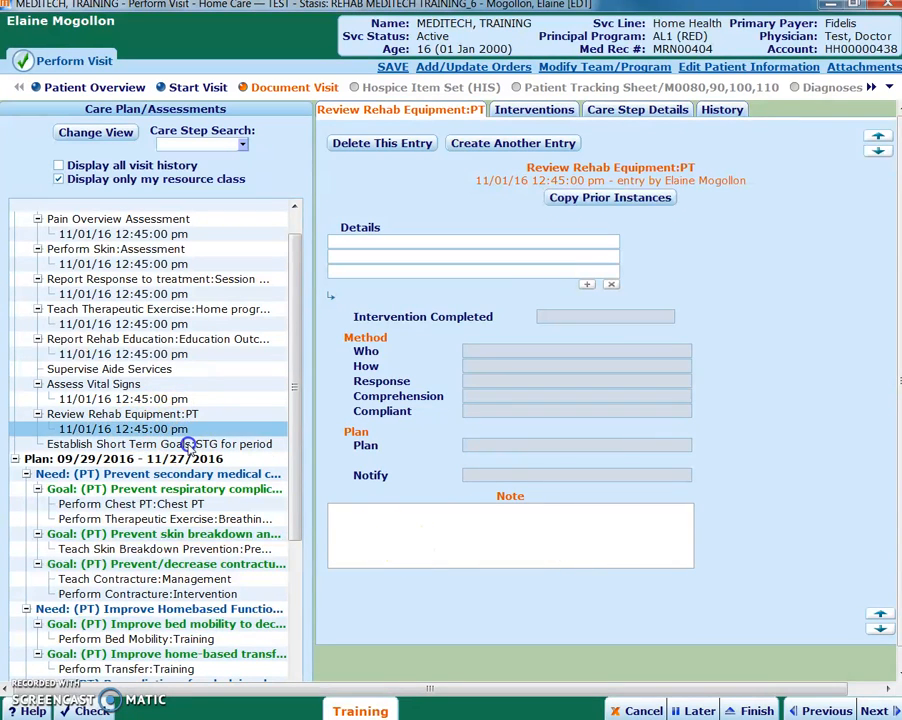
Step: Create an Establish Short Term Goals:STG for period entry and copy all three prior Physical Therapy goals into it
left_click(188, 444)
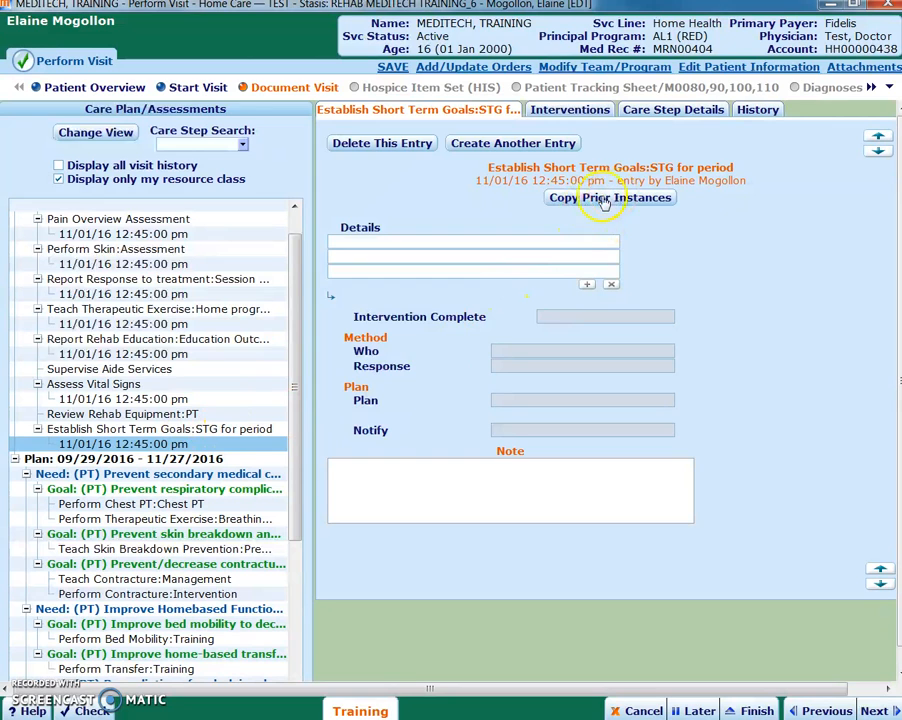
left_click(123, 440)
left_click(649, 200)
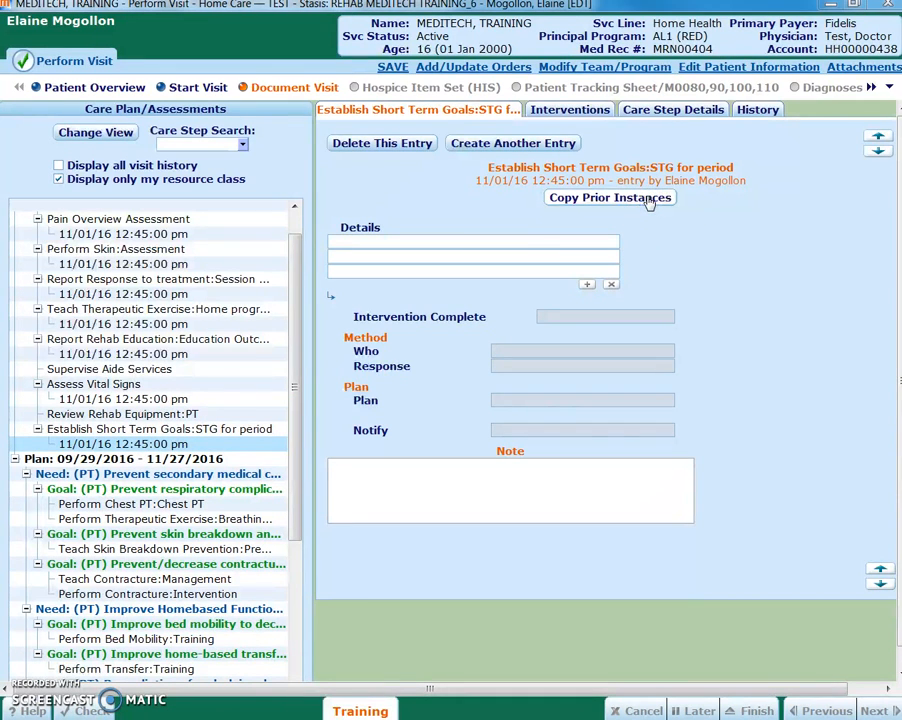
left_click_drag(0, 64, 450, 40)
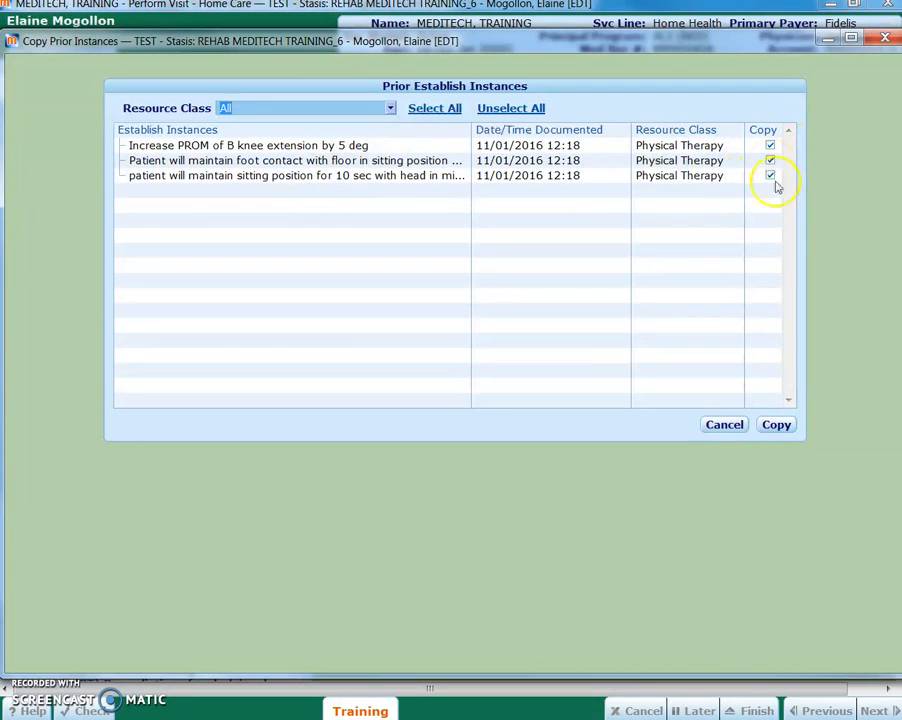
left_click(779, 425)
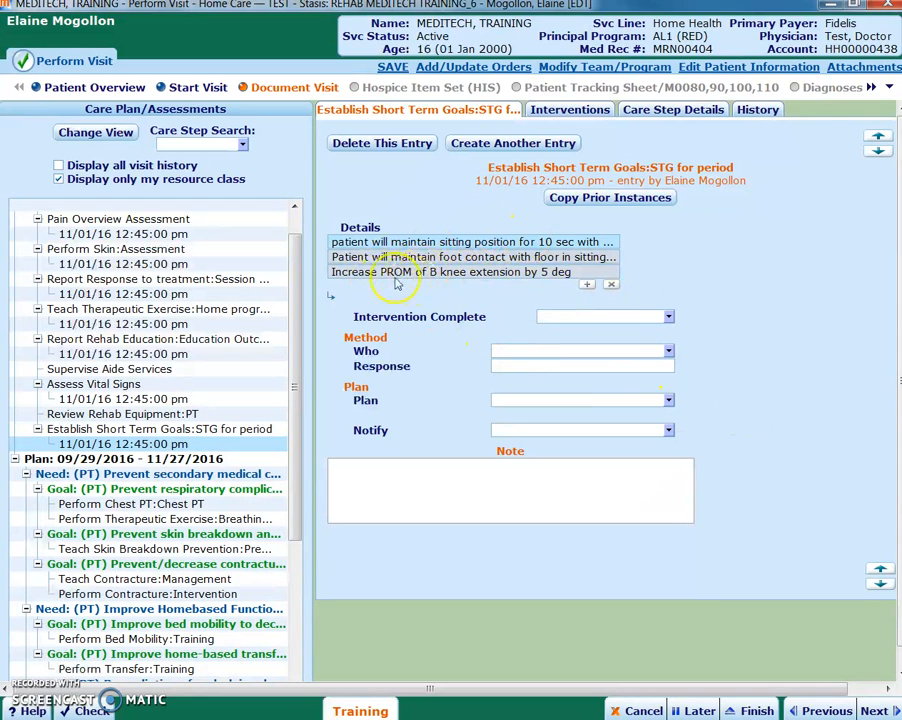
Step: Copy the goal "Increase PROM of B knee extension by 5 deg" into the note and append "- goal met"
left_click(411, 273)
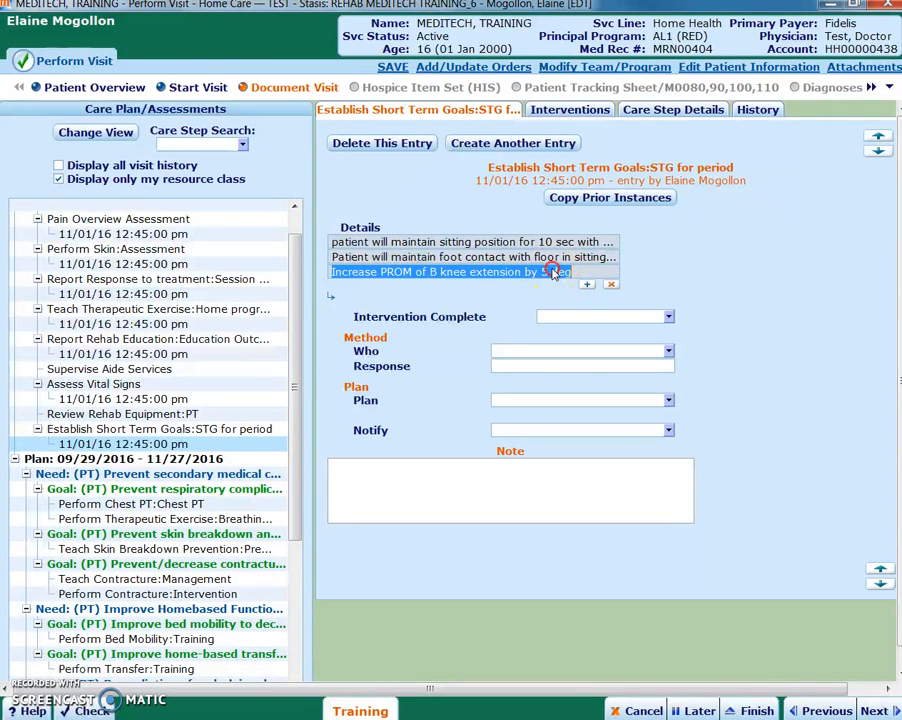
right_click(554, 273)
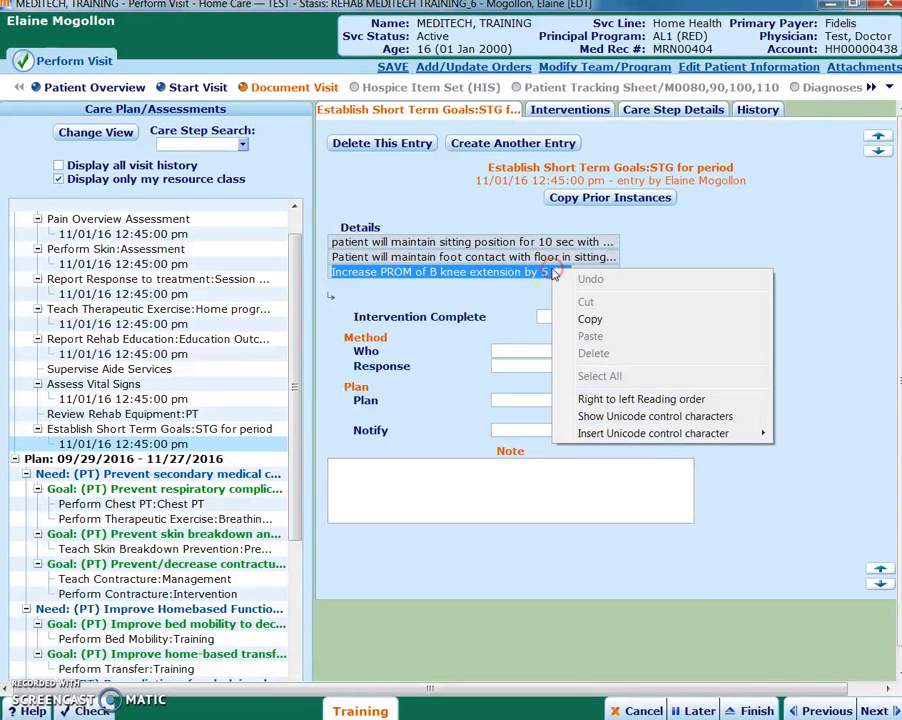
left_click(586, 319)
left_click(378, 484)
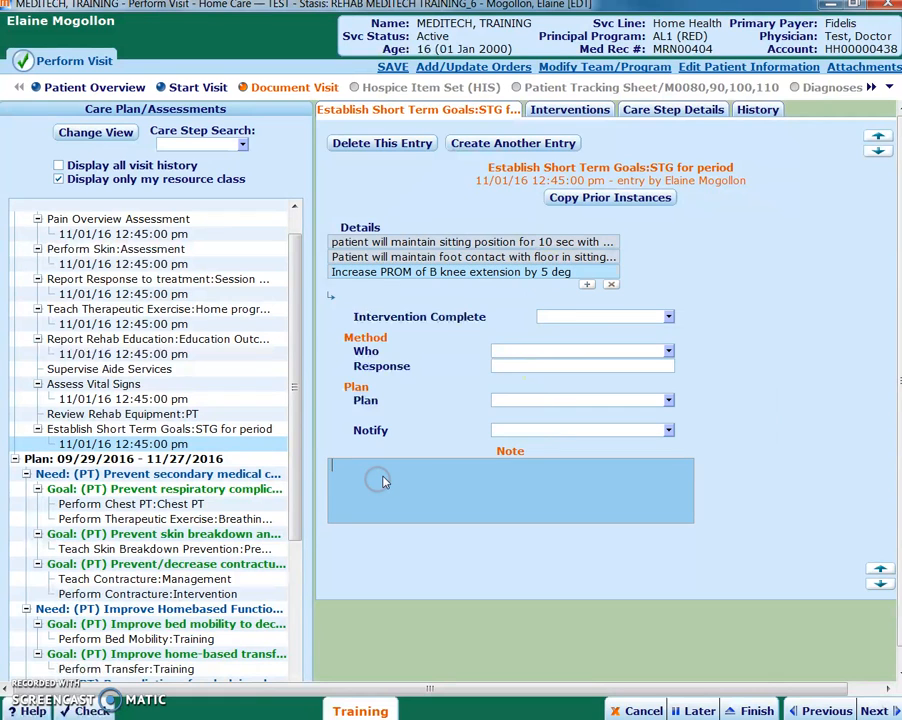
right_click(383, 478)
left_click(421, 541)
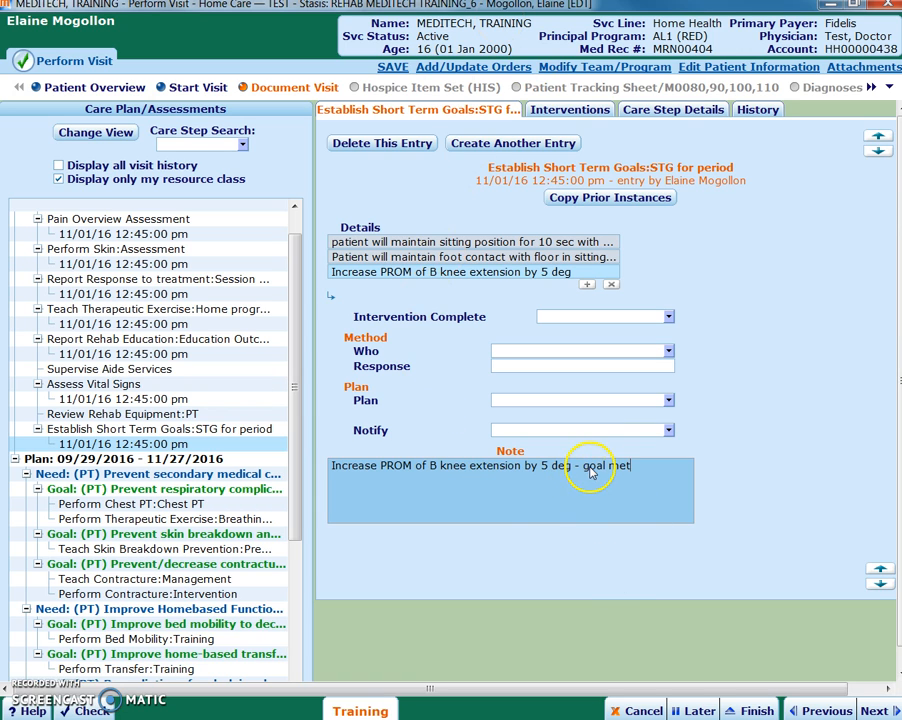
Step: Remove the knee extension PROM goal from the details and save the free-text goal "patient will improve ankle DF by 5 degrees" instead
left_click(472, 272)
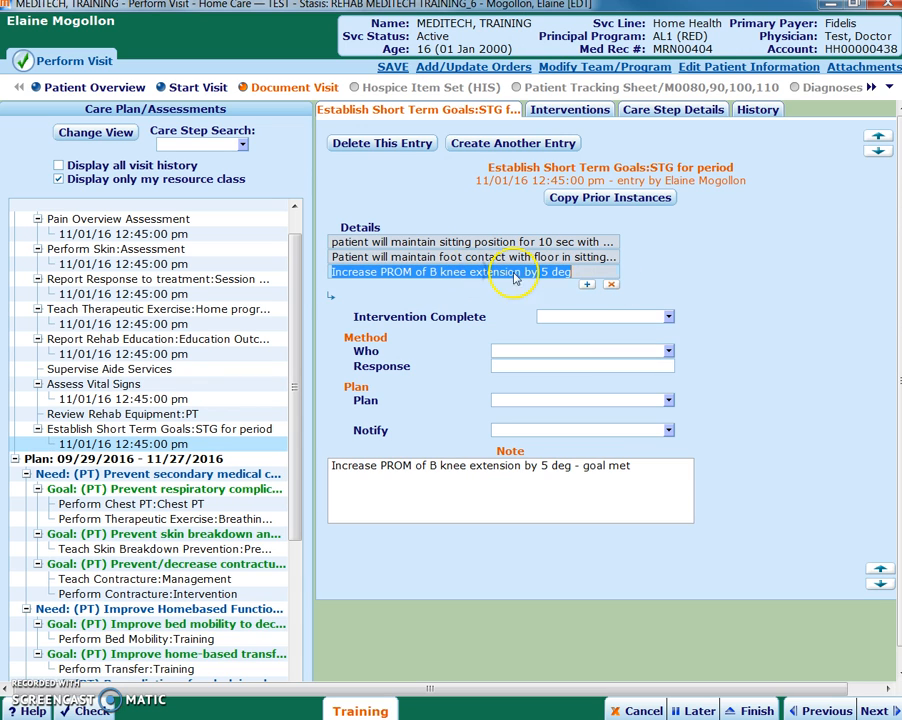
left_click(612, 286)
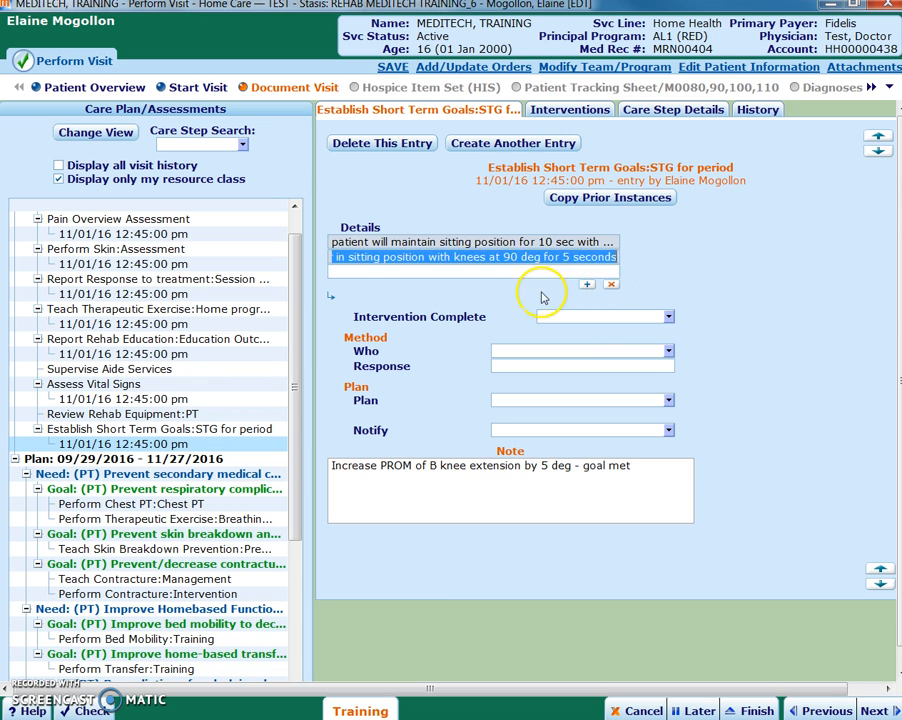
left_click(524, 271)
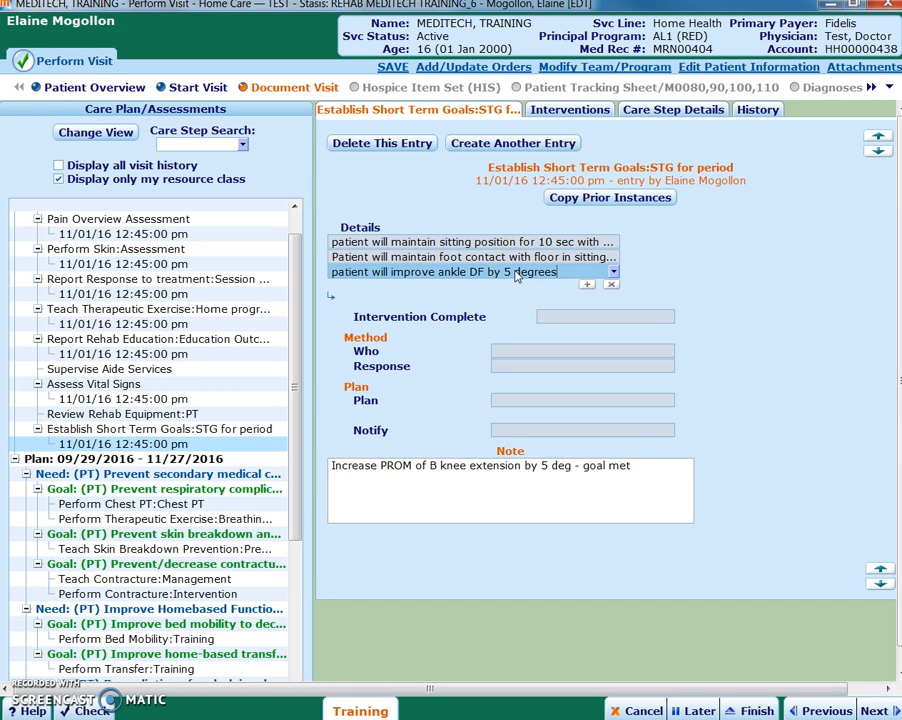
left_click(571, 240)
left_click(163, 323)
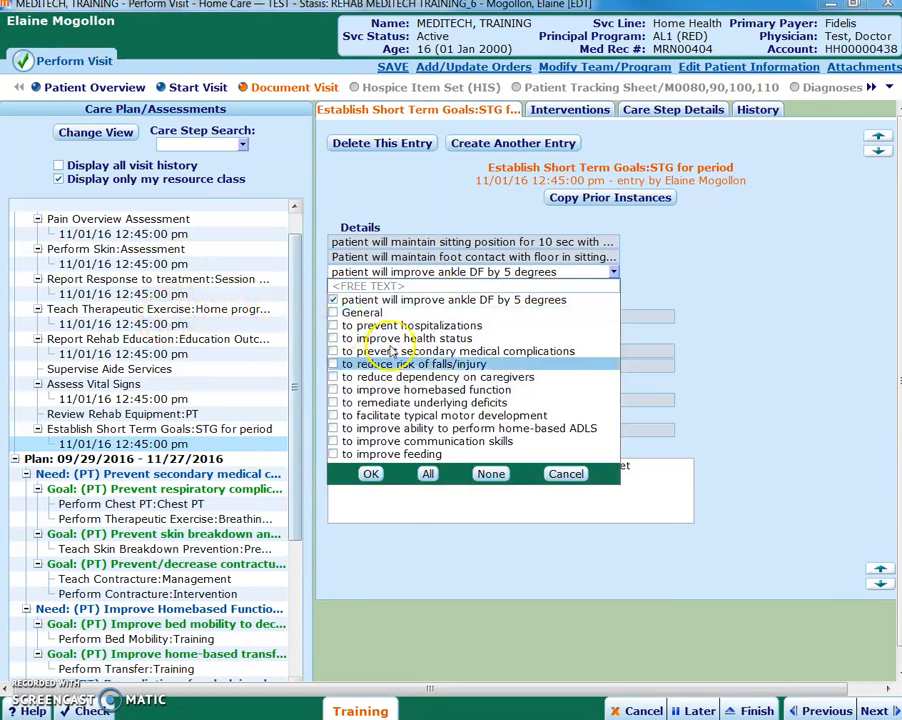
left_click(371, 475)
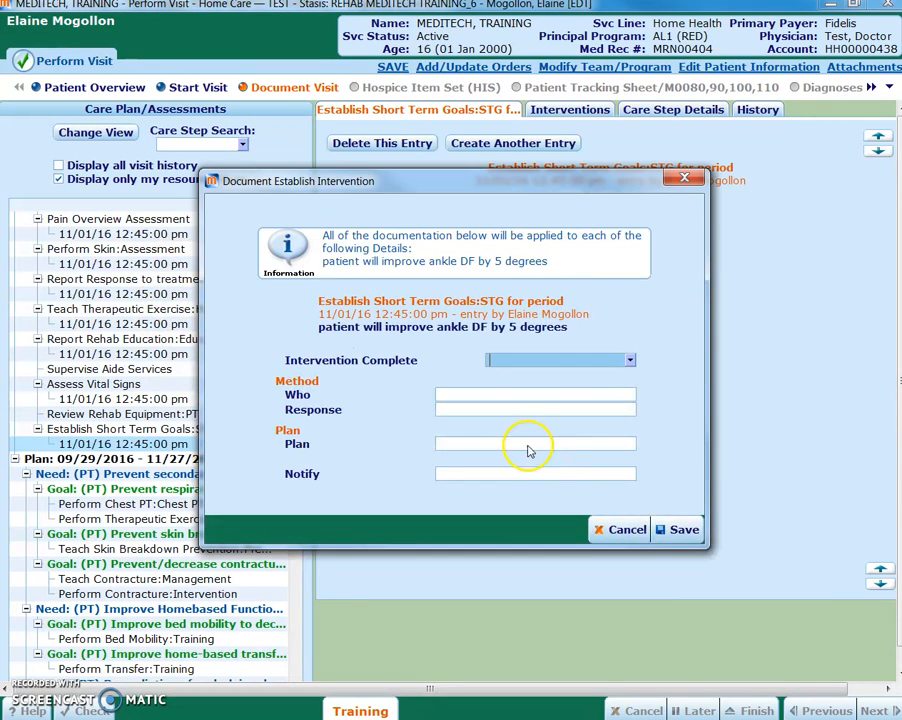
left_click(674, 528)
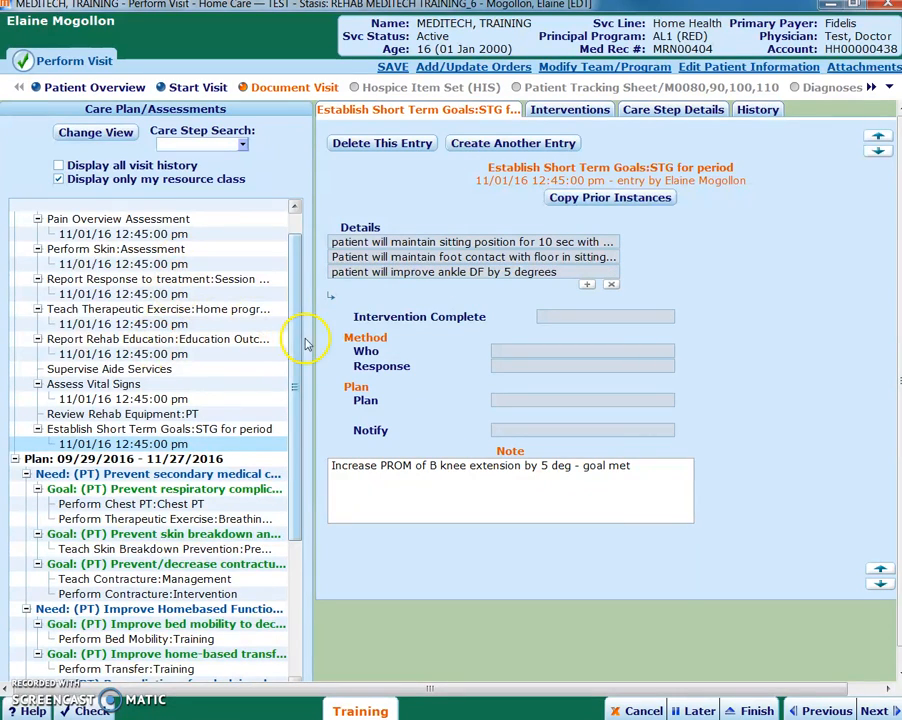
Step: Create a Perform Contracture:Intervention entry with Stretching, Soft tissue mobilization, Joint mobilizations, Positioning, Trunk derotational exercises, Massage and PROM as details
scroll(296, 290, "up", 1)
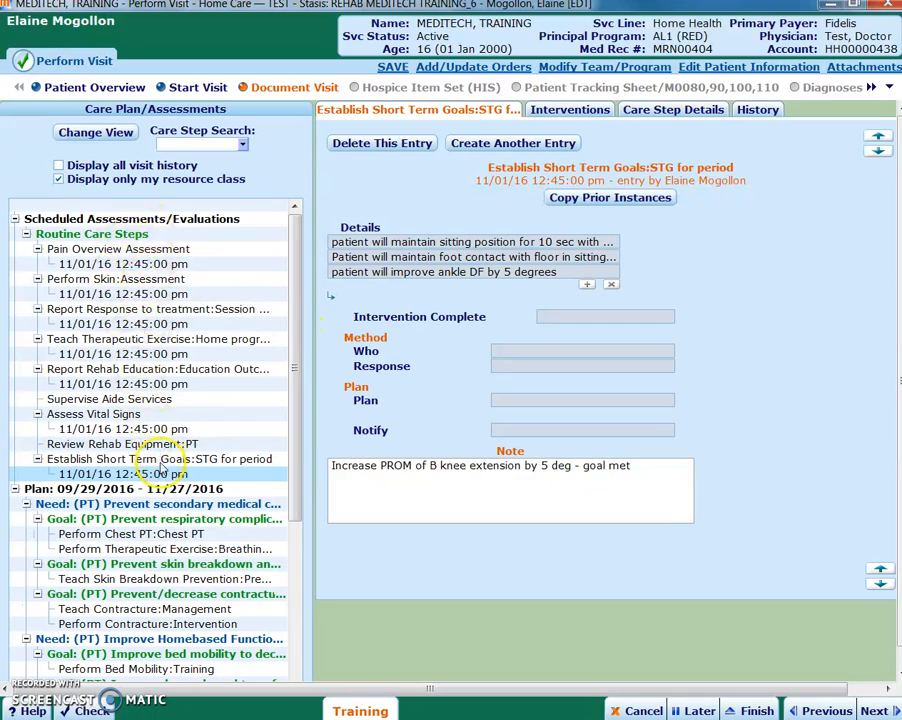
left_click_drag(296, 344, 291, 500)
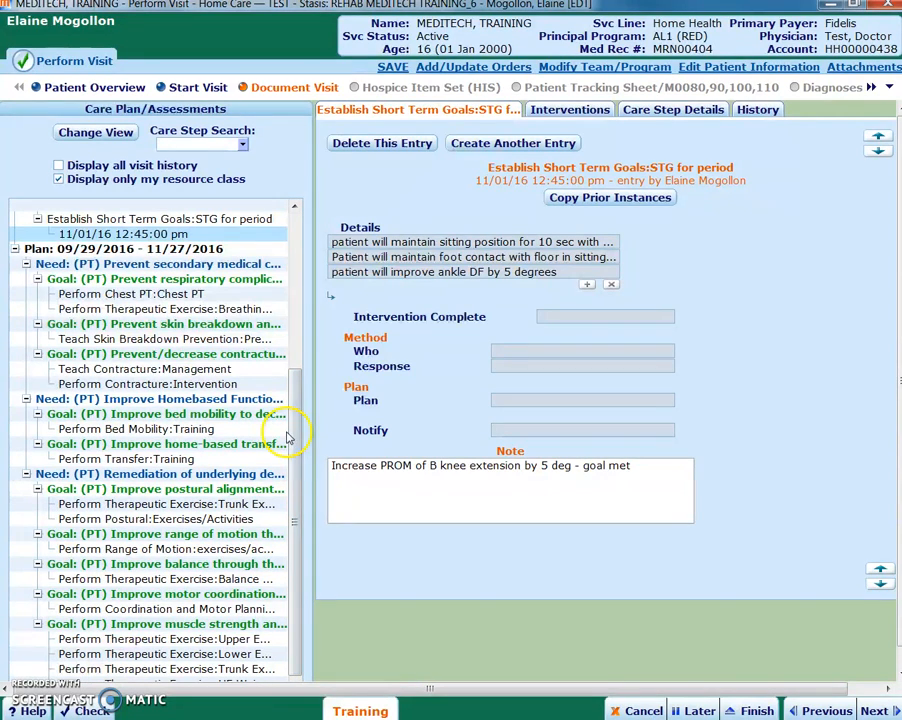
left_click(174, 385)
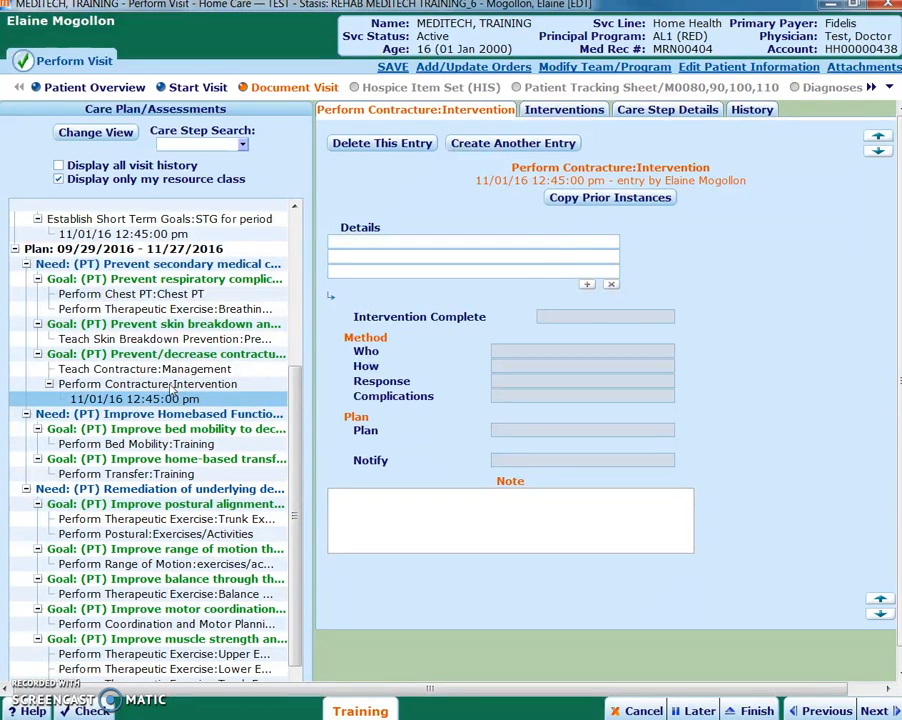
left_click(612, 241)
left_click(614, 243)
left_click(352, 282)
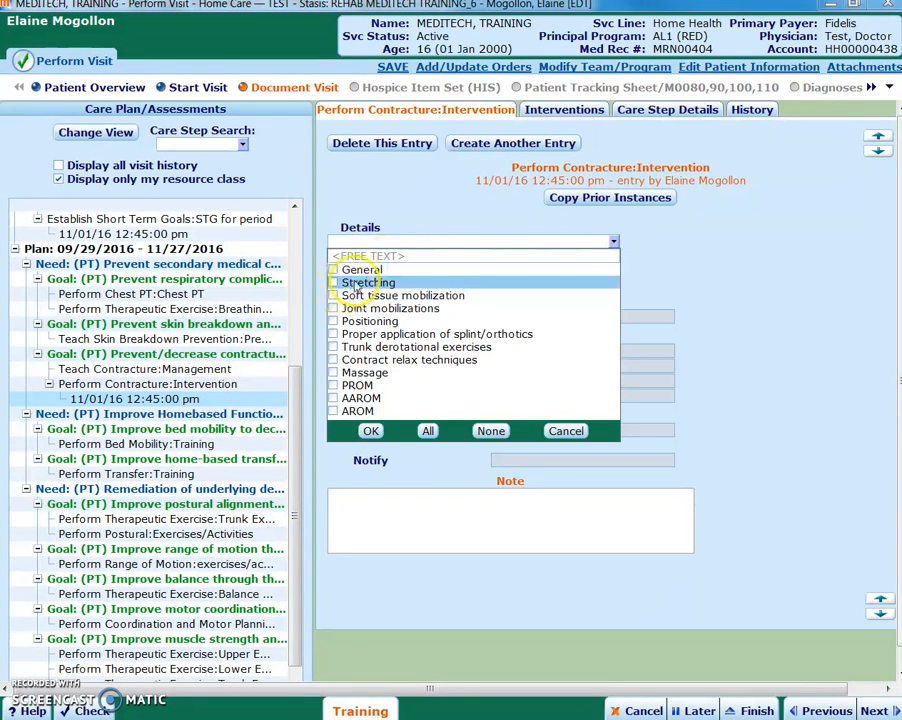
left_click(365, 295)
left_click(365, 308)
left_click(367, 321)
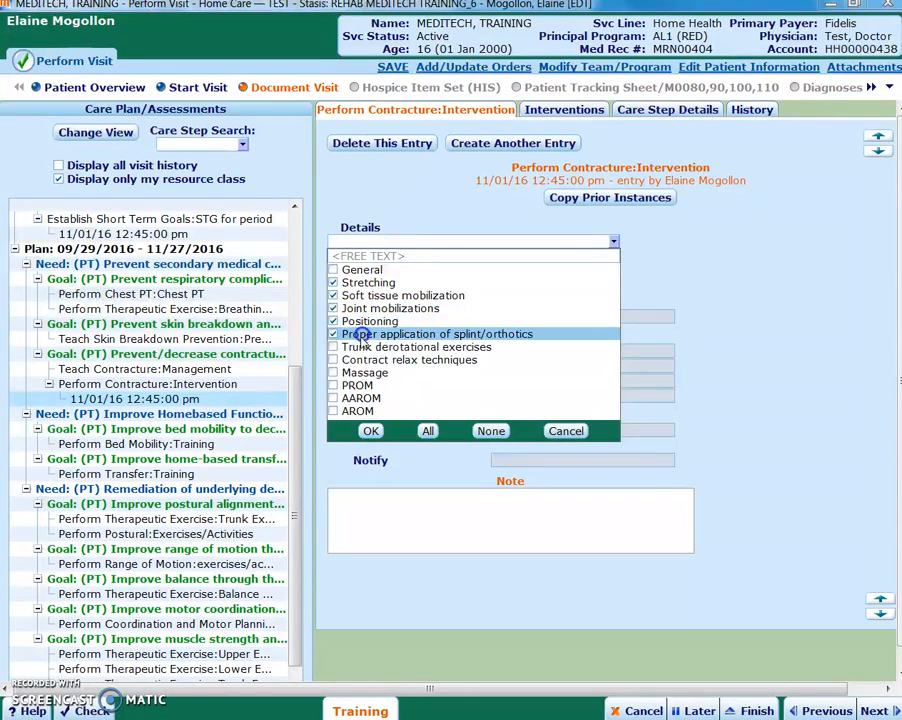
left_click(366, 346)
left_click(362, 372)
left_click(358, 386)
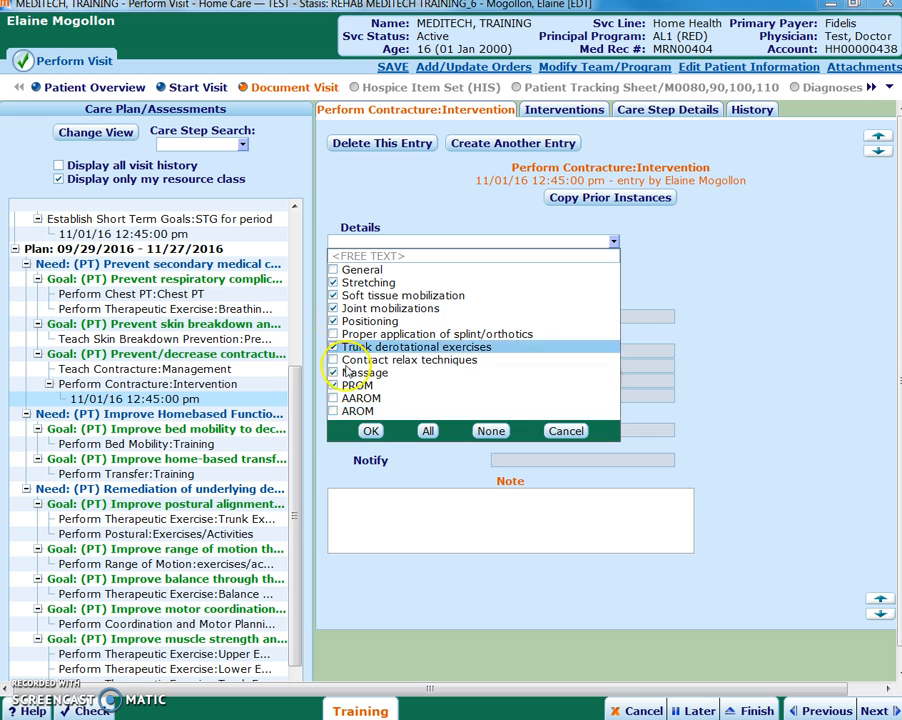
left_click(371, 432)
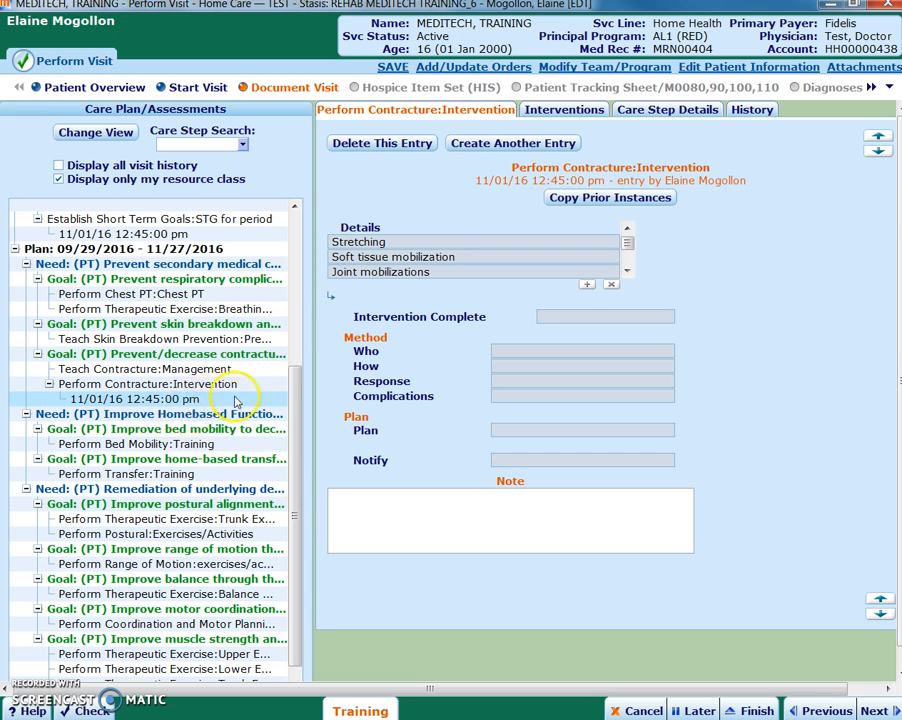
Step: Create a Perform Bed Mobility:Training entry and save the details Rolling right, Supine to/from sitting, with tactile cues and with mod A
left_click_drag(294, 444, 300, 472)
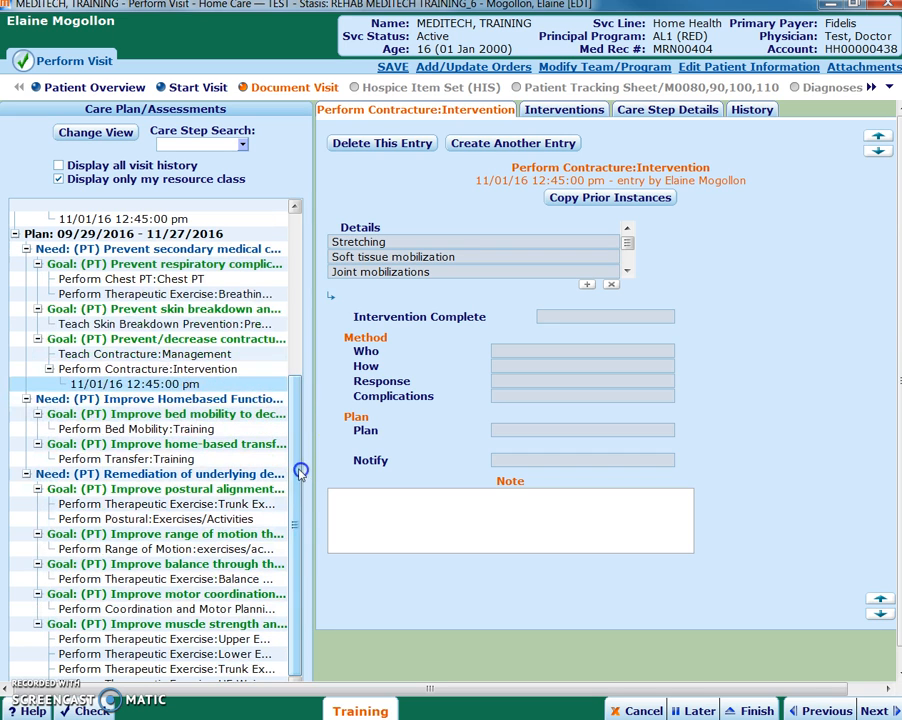
left_click(165, 428)
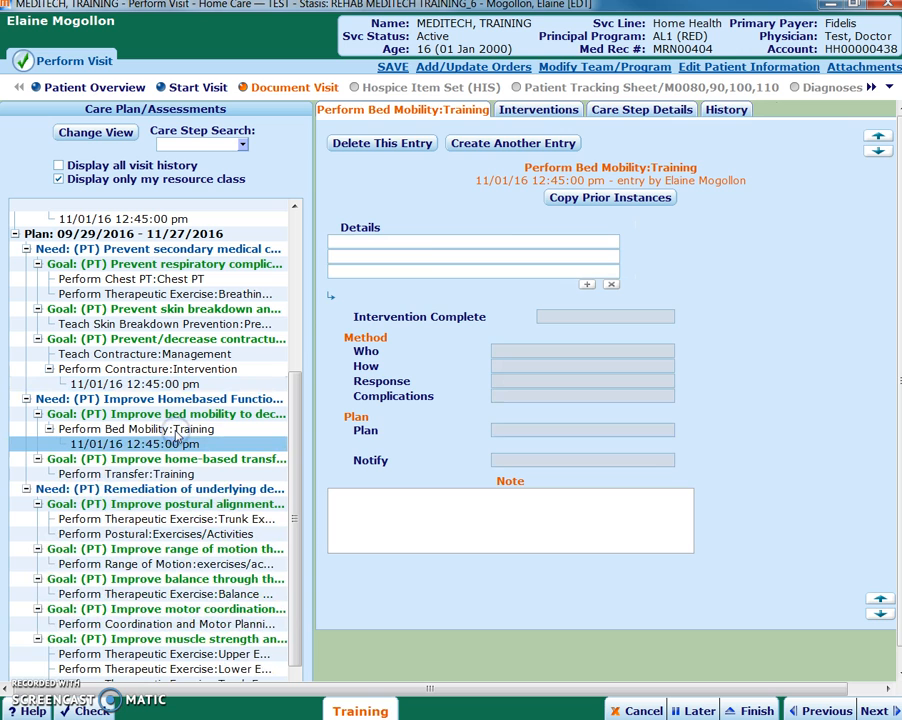
left_click(507, 245)
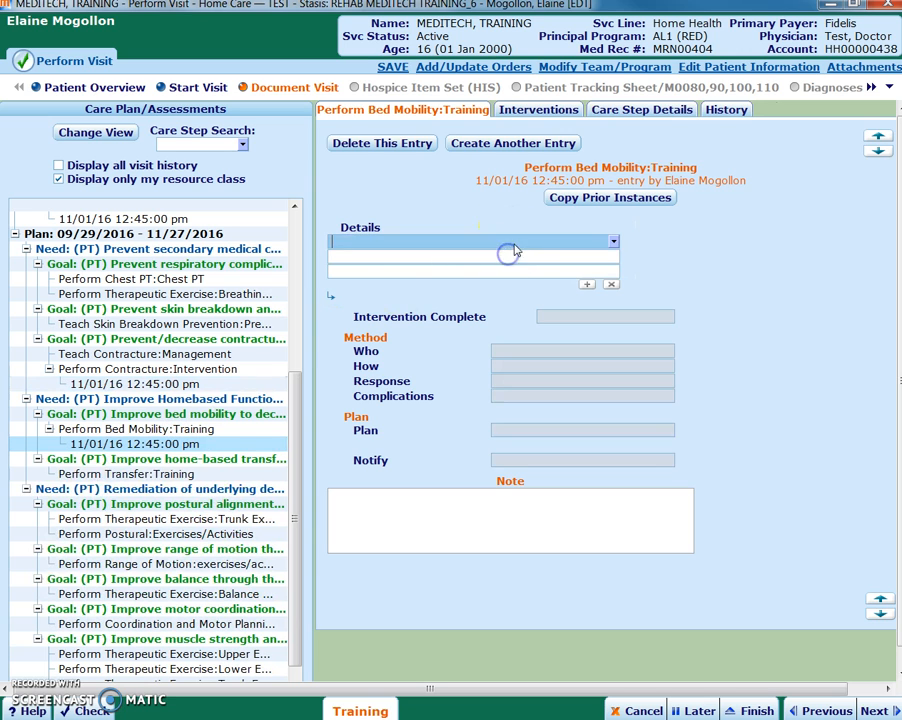
left_click(615, 243)
left_click(366, 295)
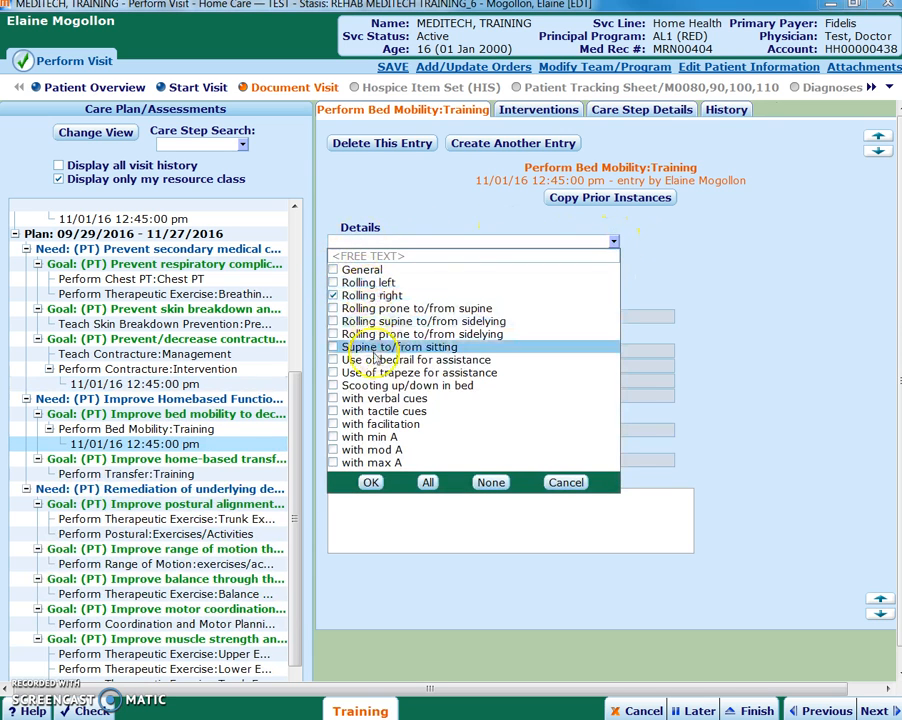
left_click(368, 347)
left_click(372, 411)
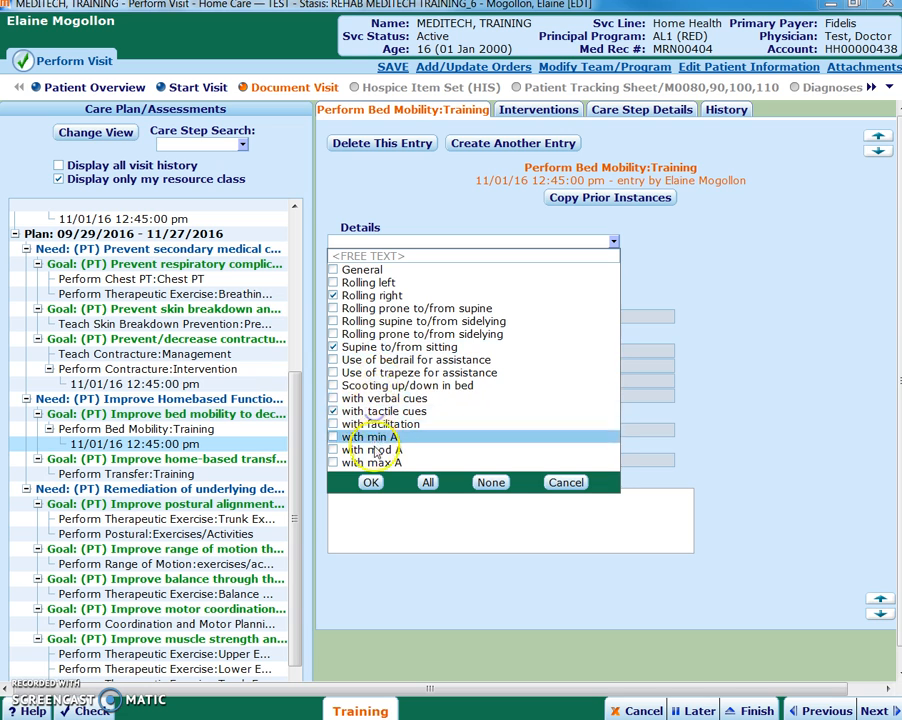
left_click(370, 482)
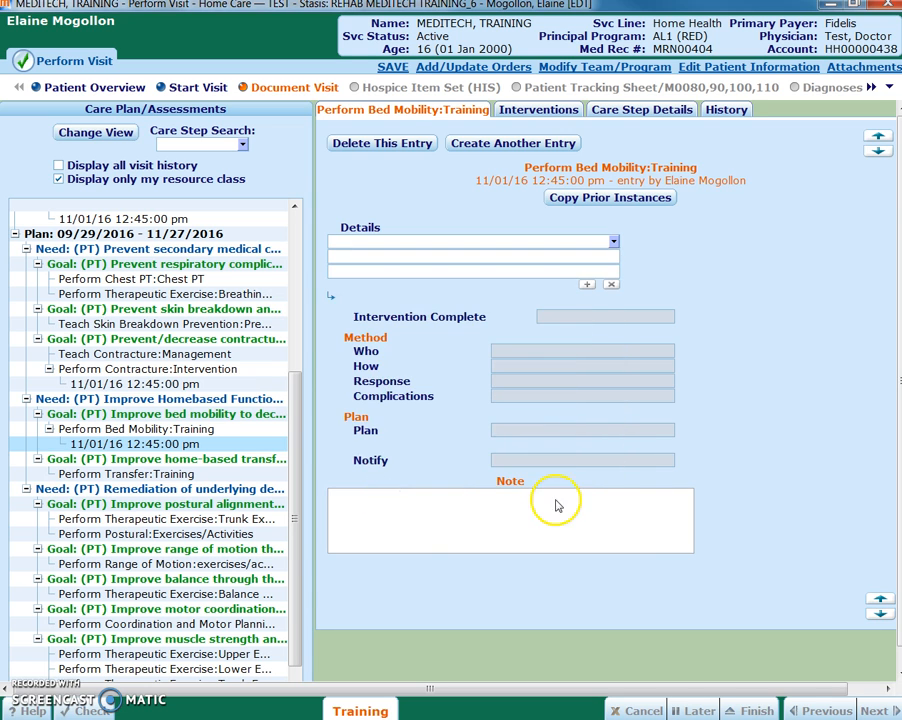
left_click(672, 527)
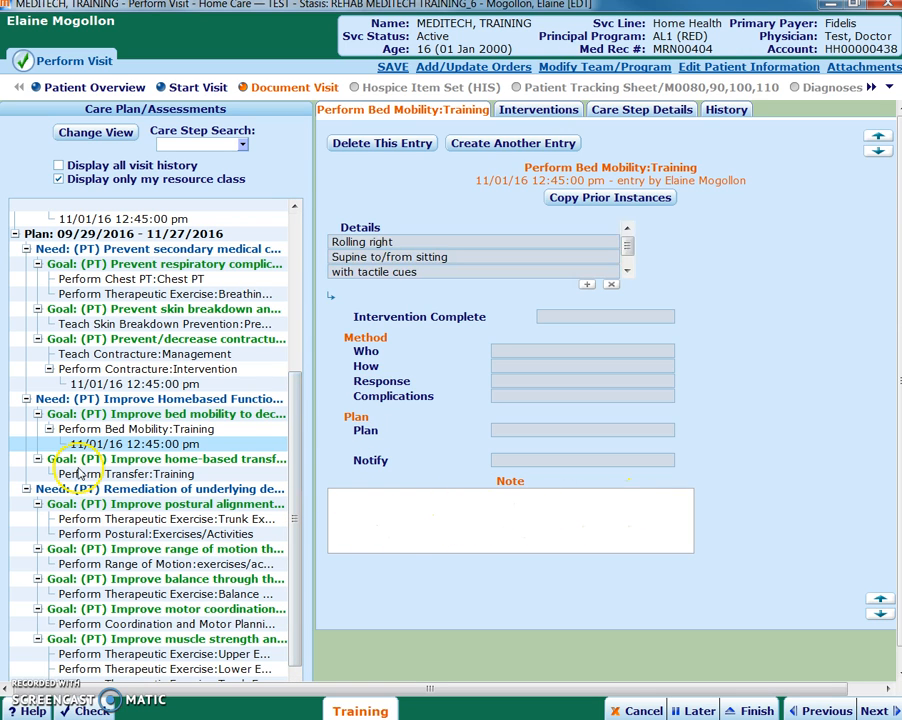
Step: Add and save the free-text bed mobility detail "side prop with tactile cues to maintin head tilted to left"
left_click(411, 243)
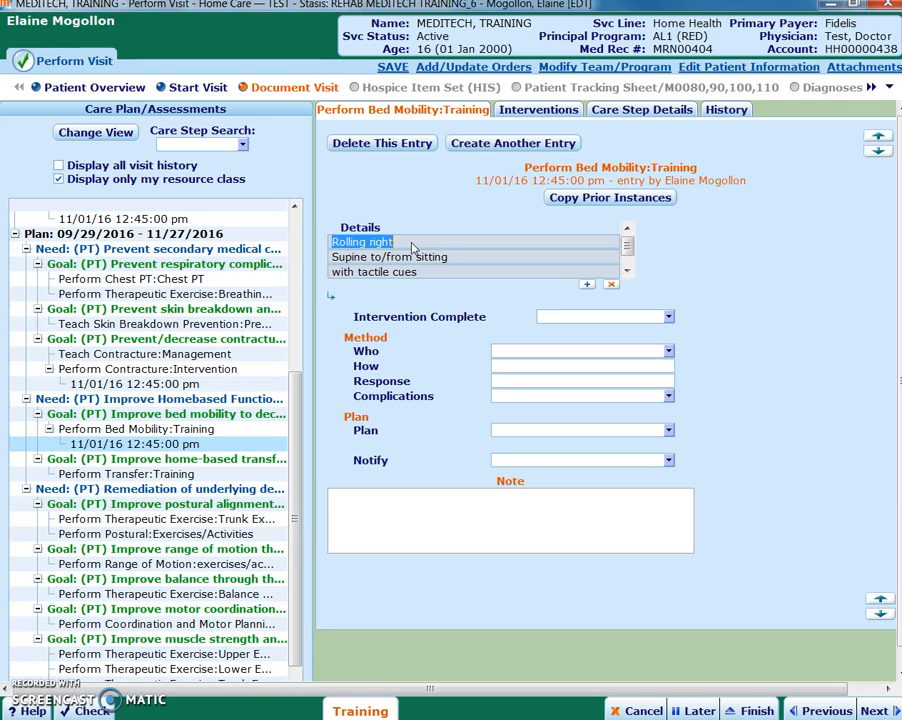
left_click(586, 286)
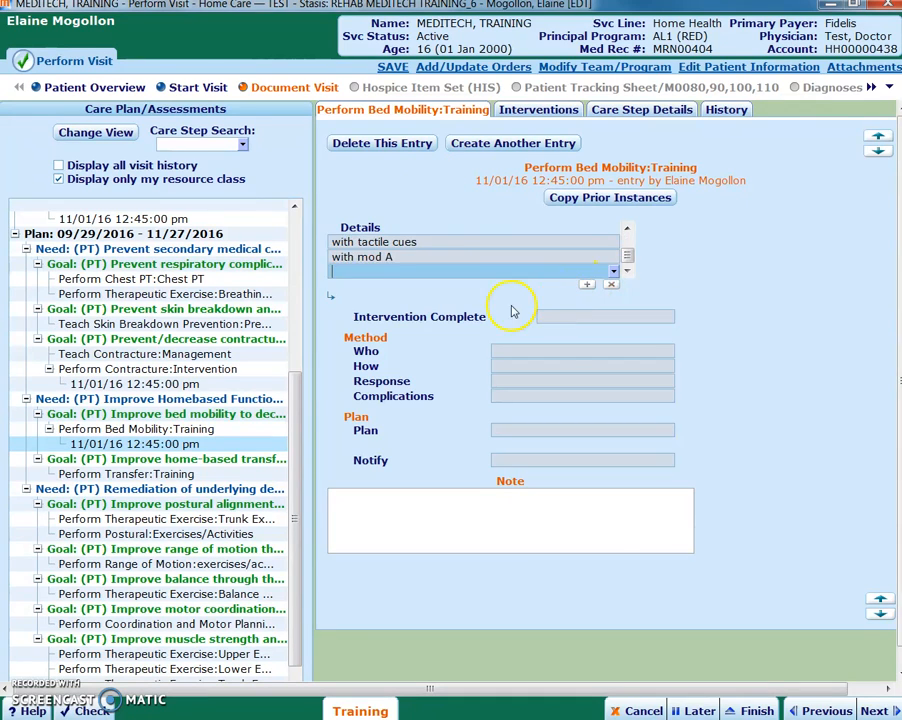
left_click(617, 271)
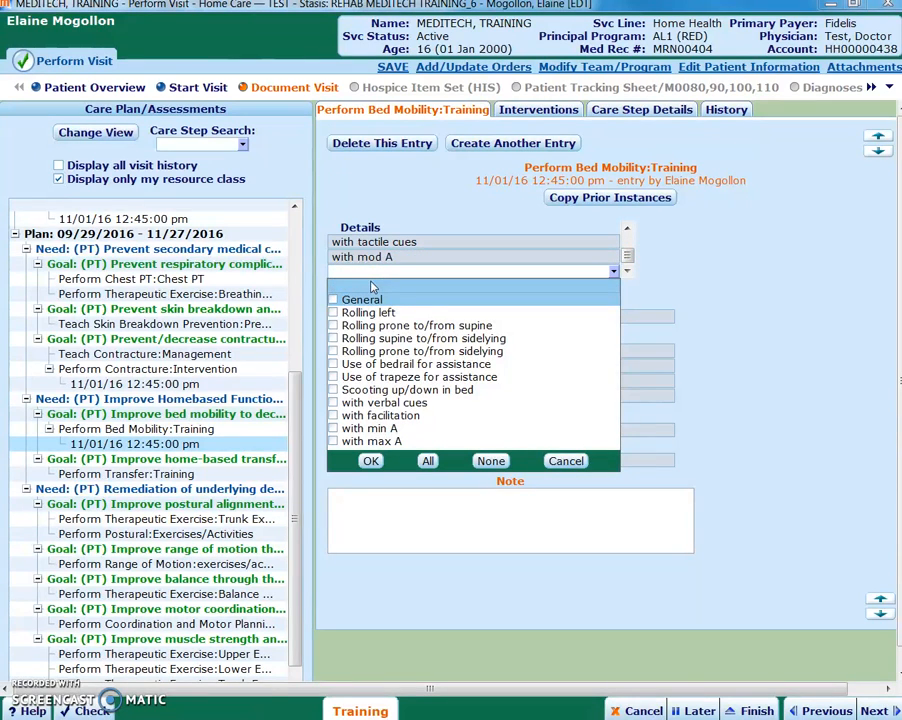
type("side")
type("prop with tactile cues to maintin head tilted to")
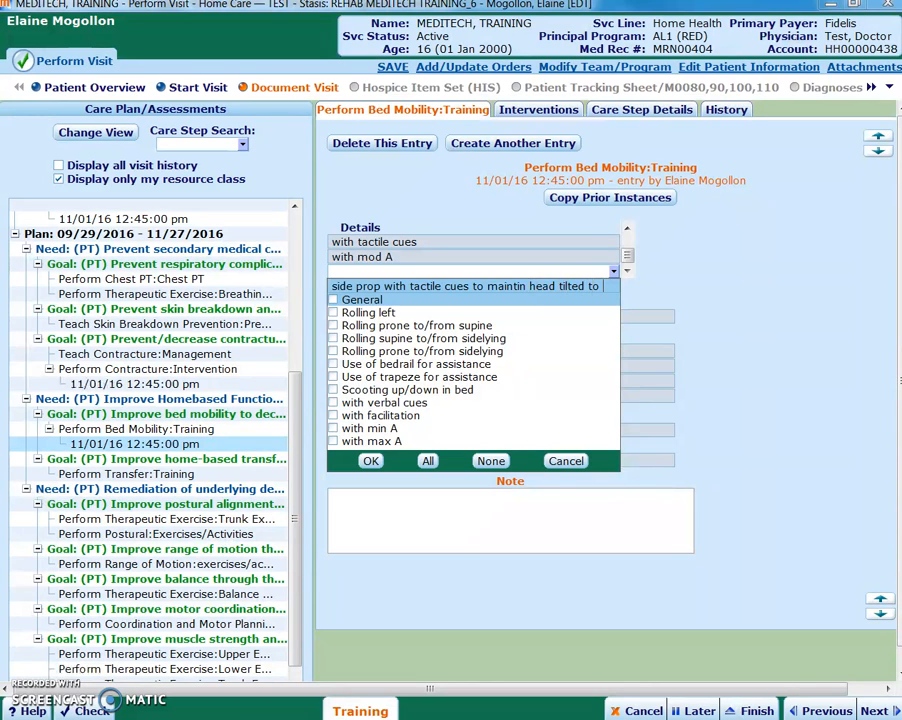
type("left")
key("Return")
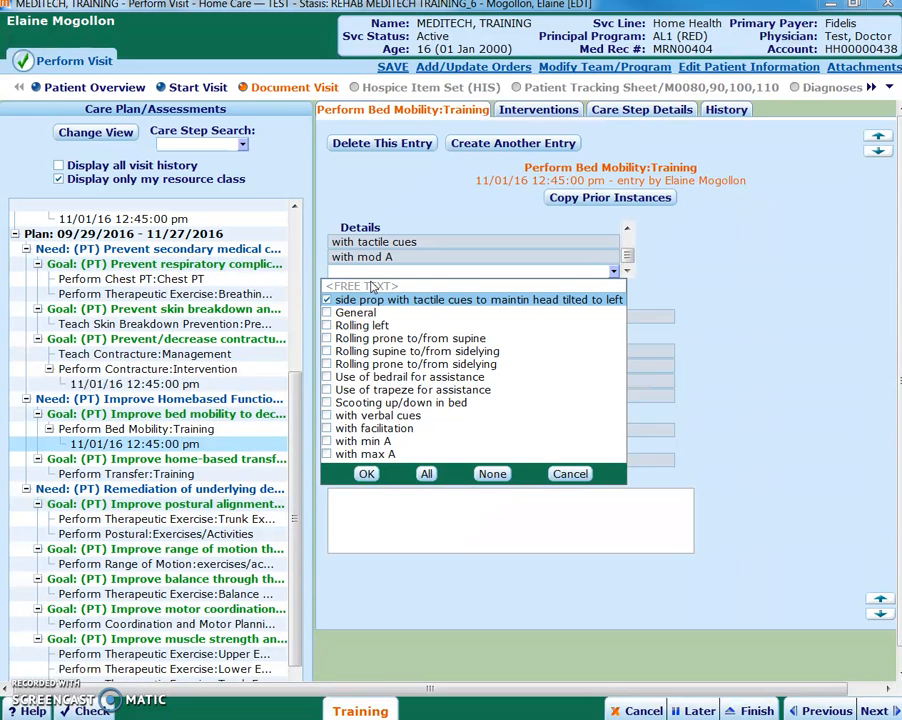
left_click(366, 473)
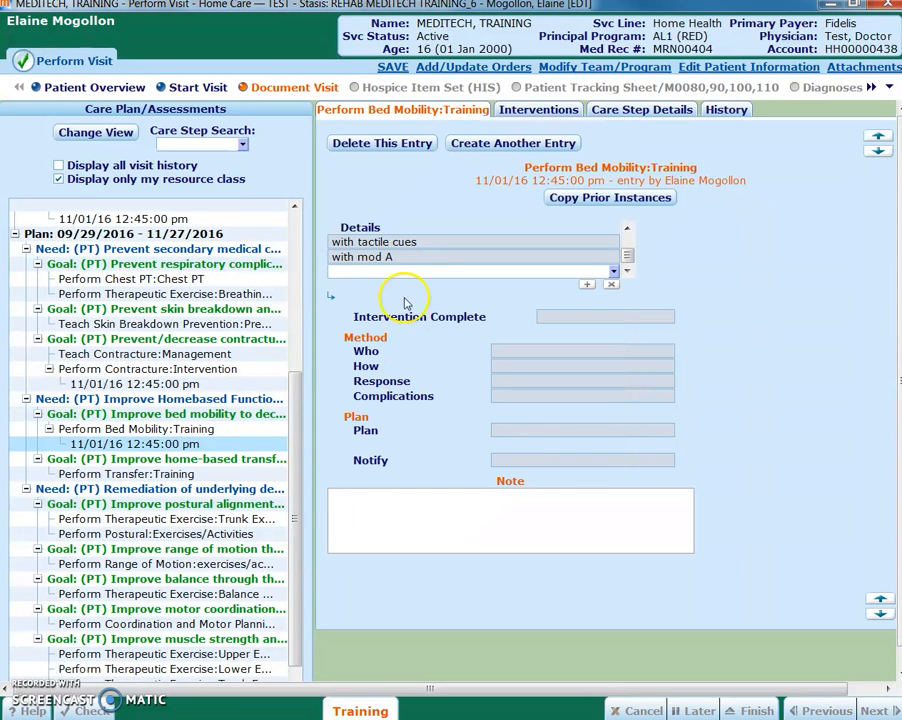
left_click(686, 530)
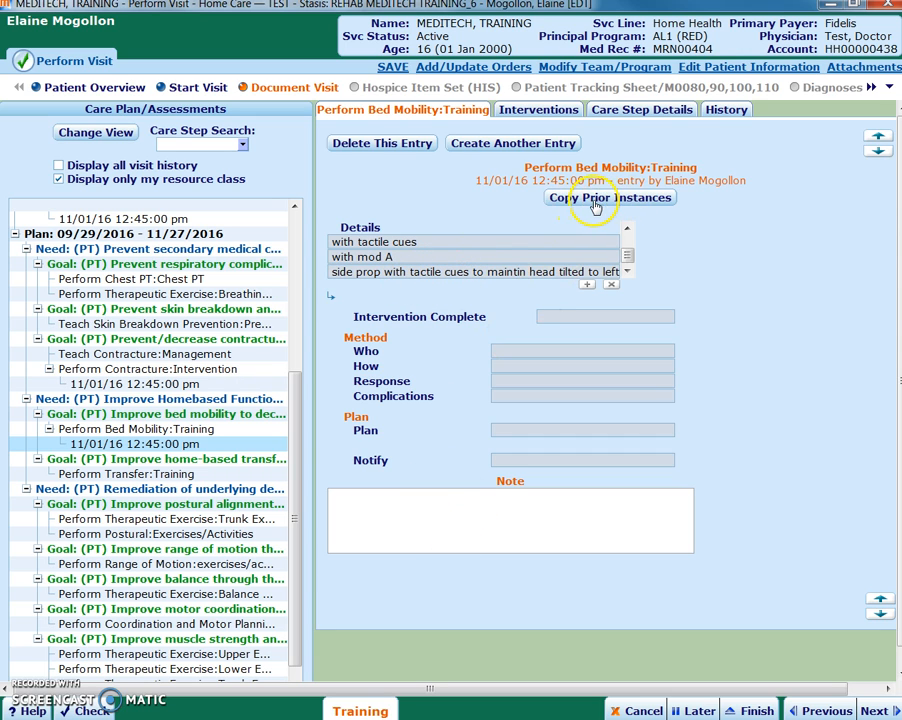
Step: Create a blank Perform Range of Motion:exercises/activities entry under the range of motion goal
left_click_drag(297, 404, 303, 446)
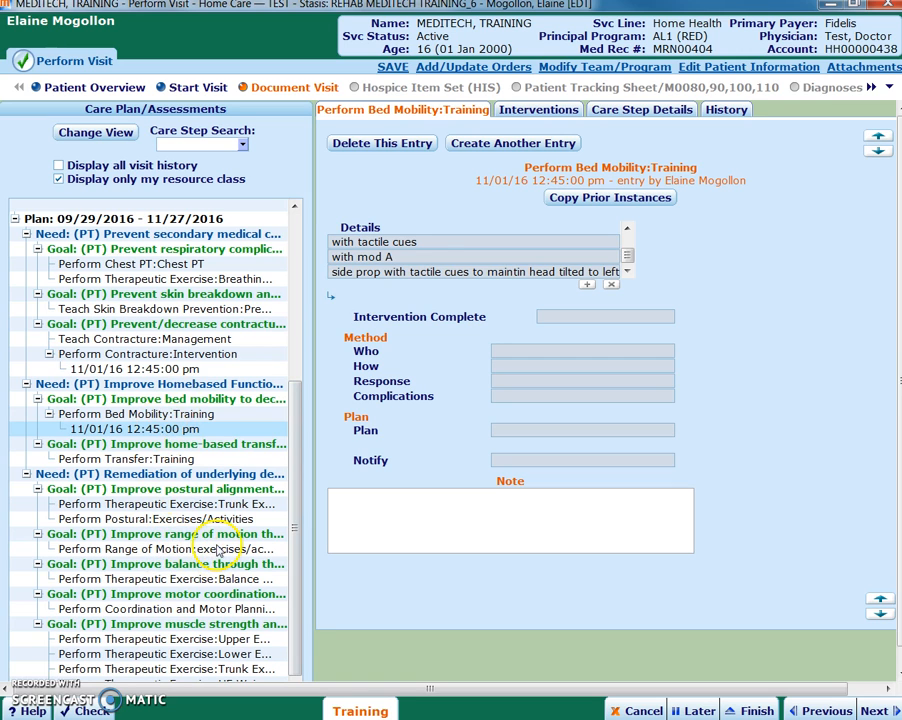
left_click(184, 548)
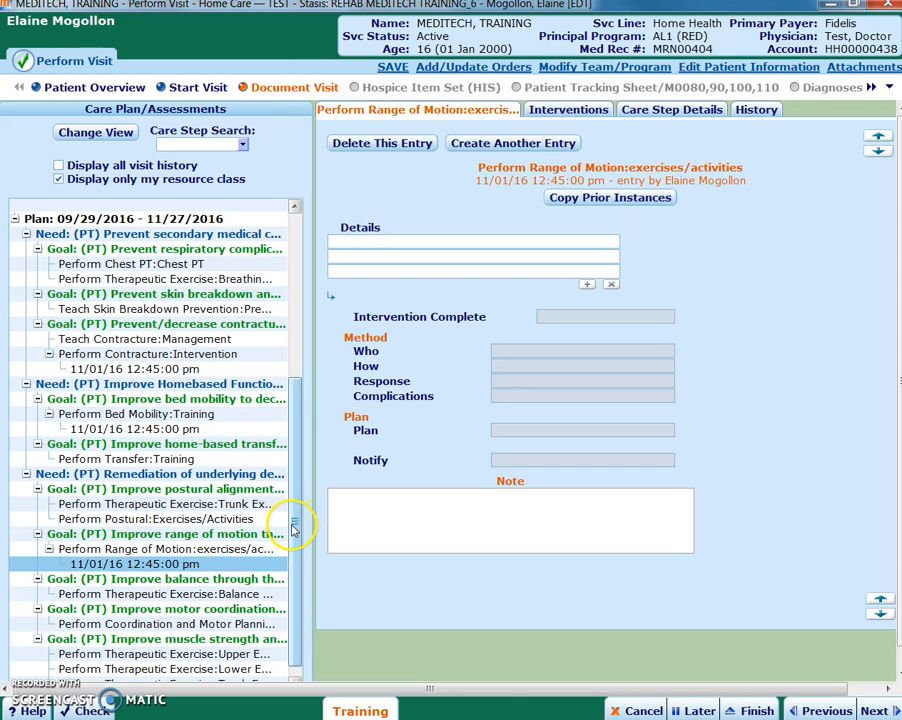
Step: Create a Perform Therapeutic Exercise:Upper Extremity Exercises entry under the muscle strength goal with Arm raises as its detail
left_click_drag(293, 526, 297, 582)
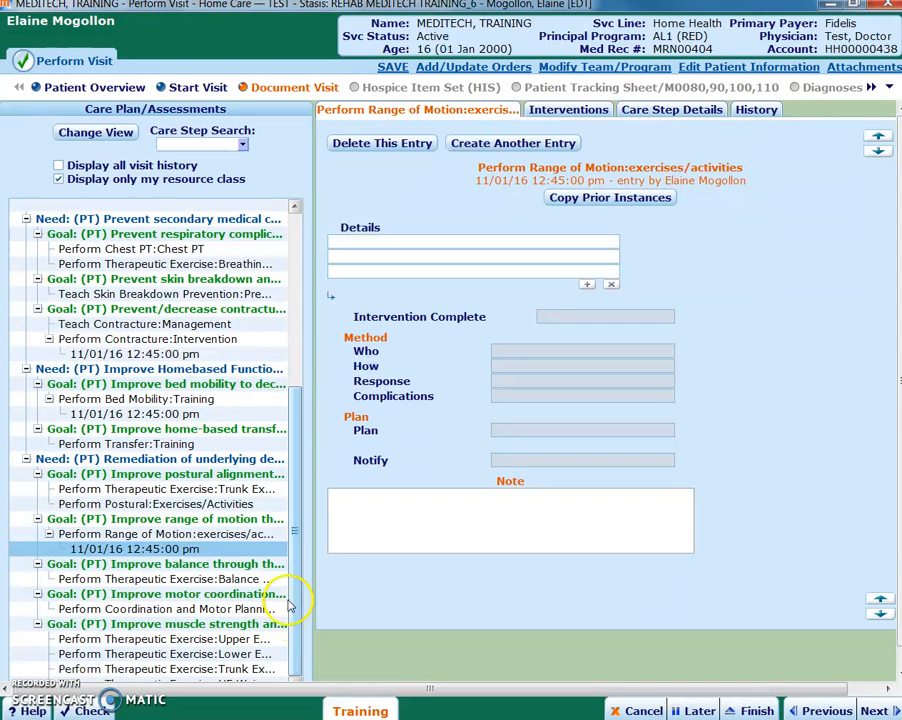
left_click(231, 640)
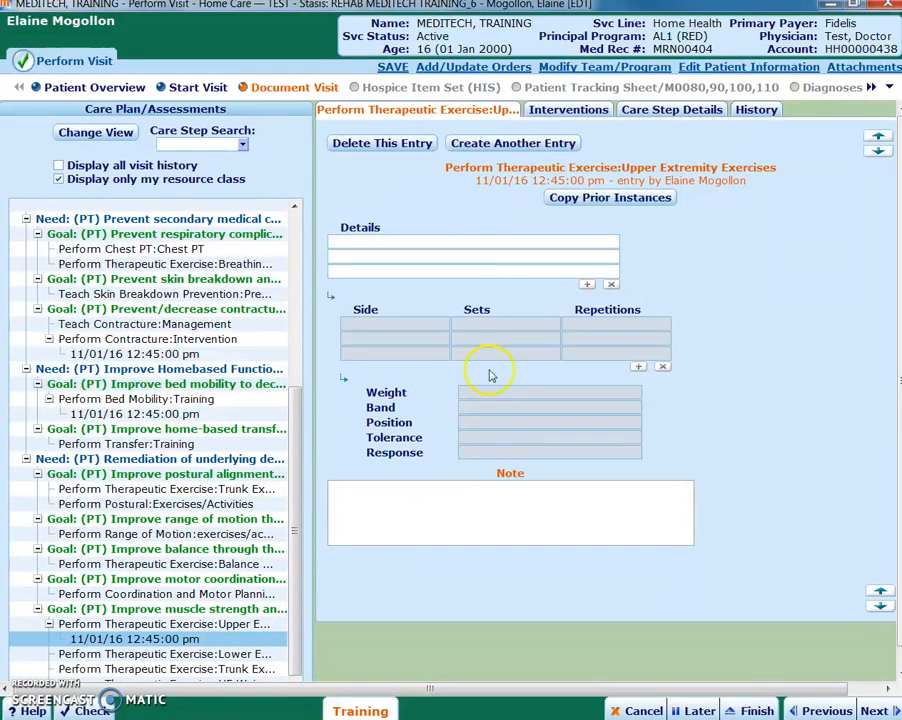
left_click(498, 242)
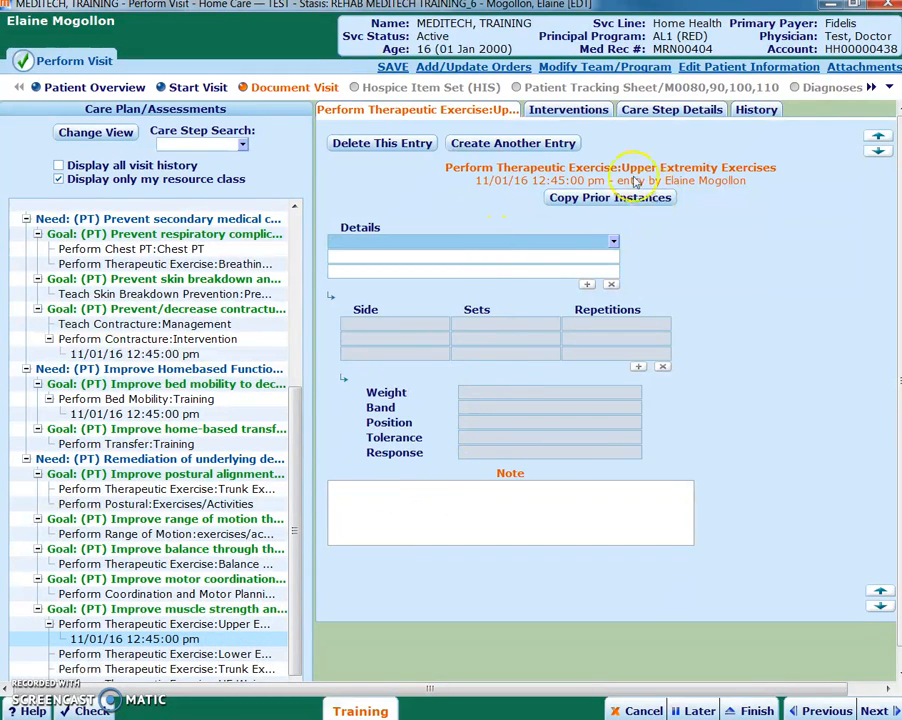
left_click(613, 242)
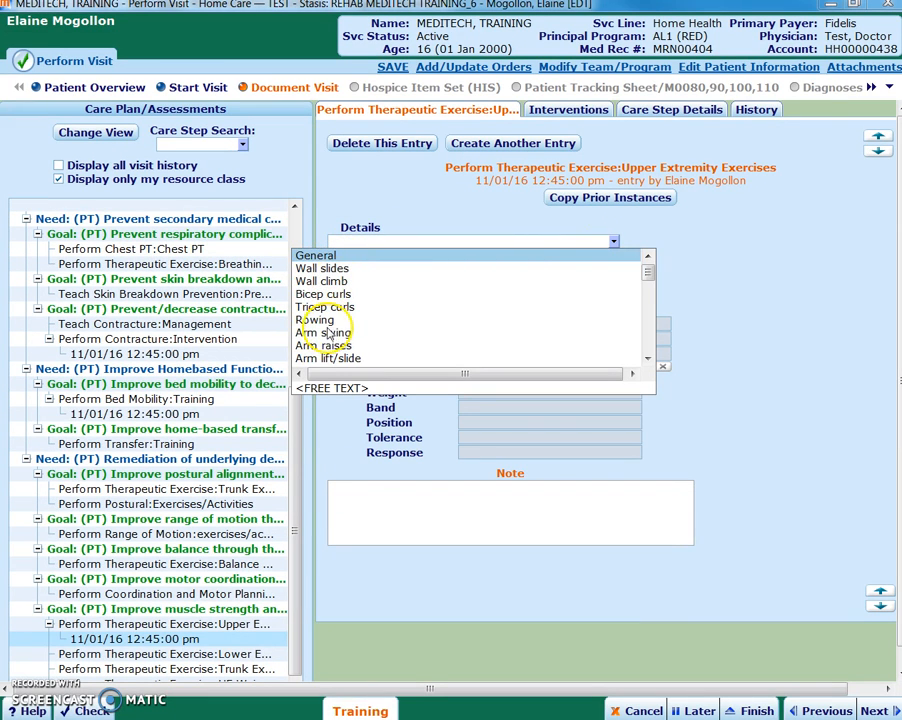
scroll(338, 325, "down", 2)
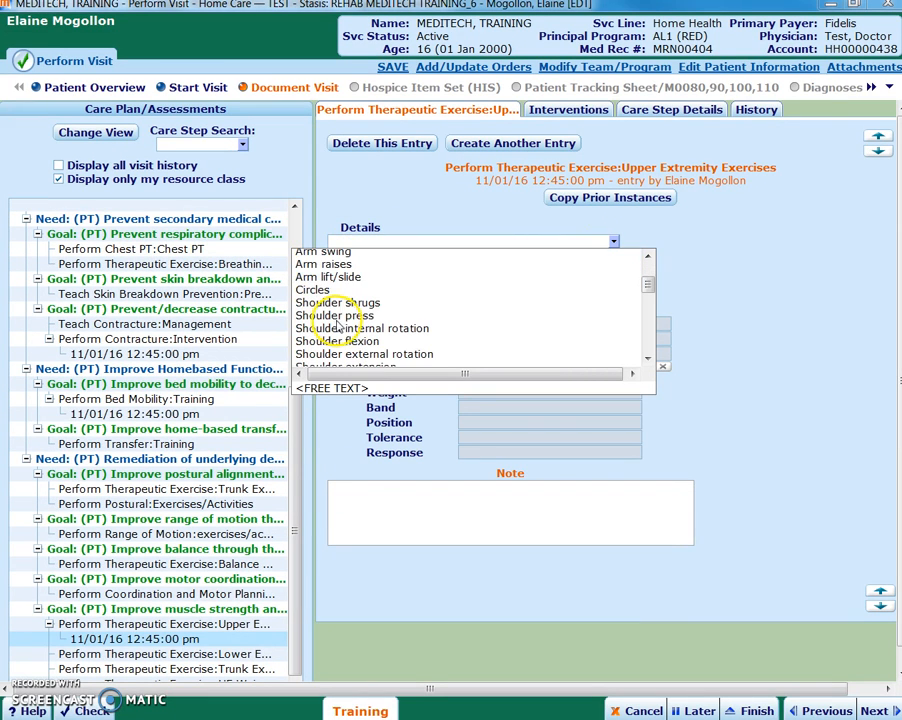
left_click(343, 265)
Step: Record the arm raises for side Left and Right with 10 sets and 12 repetitions
left_click(428, 330)
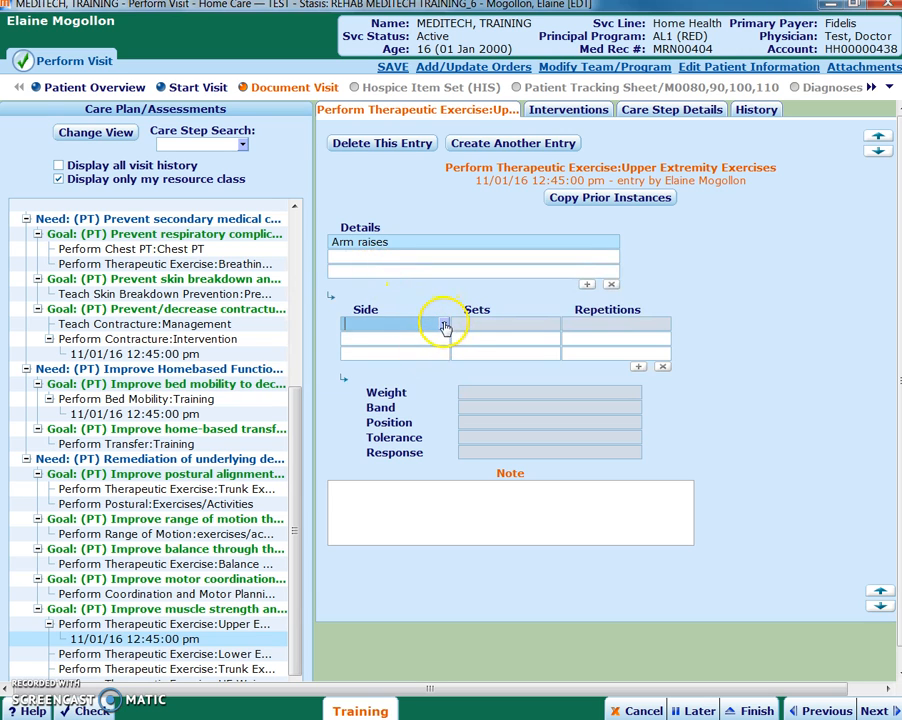
left_click(444, 329)
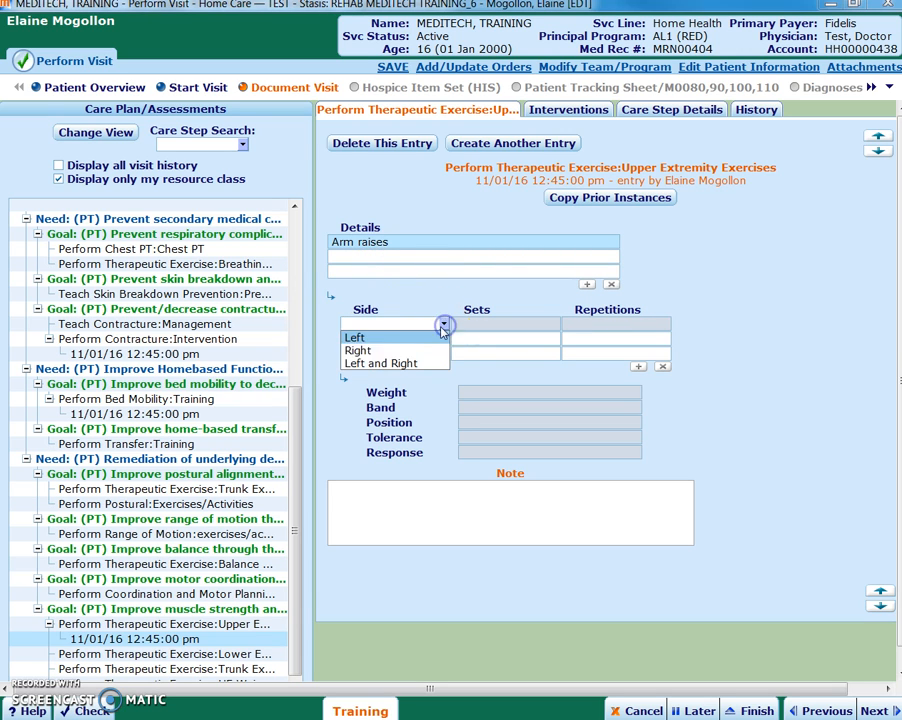
left_click(364, 361)
left_click(552, 323)
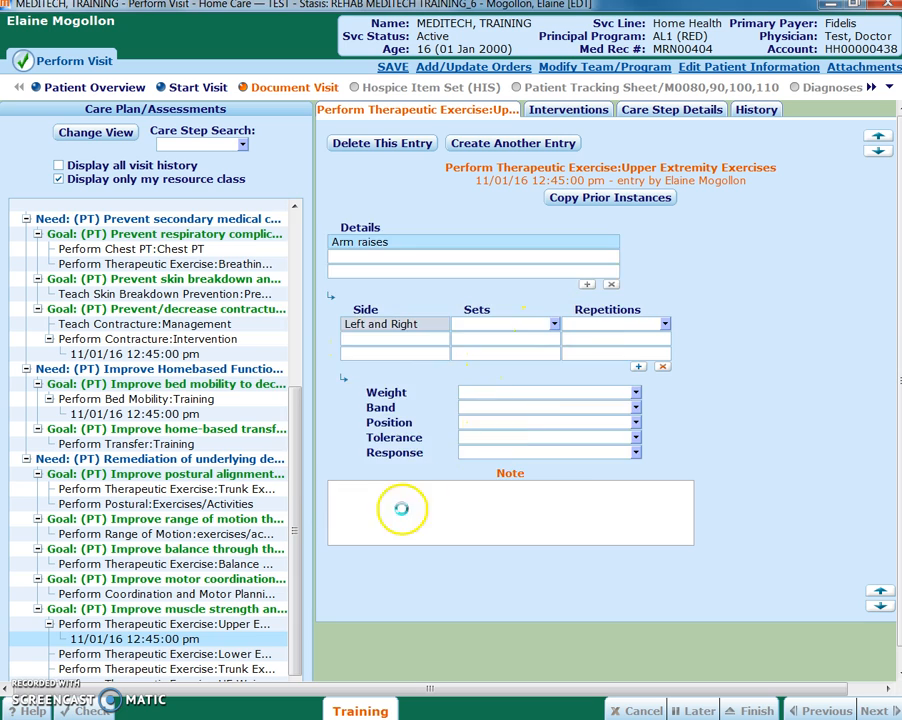
left_click(416, 412)
left_click(418, 438)
left_click(603, 468)
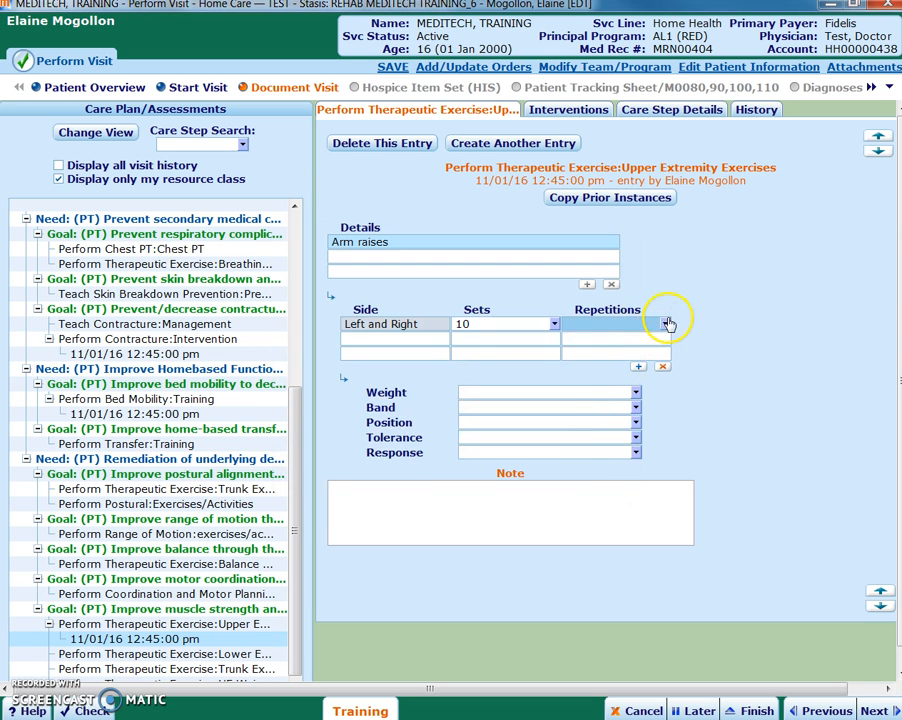
left_click(663, 324)
left_click(418, 408)
left_click(454, 408)
left_click(592, 470)
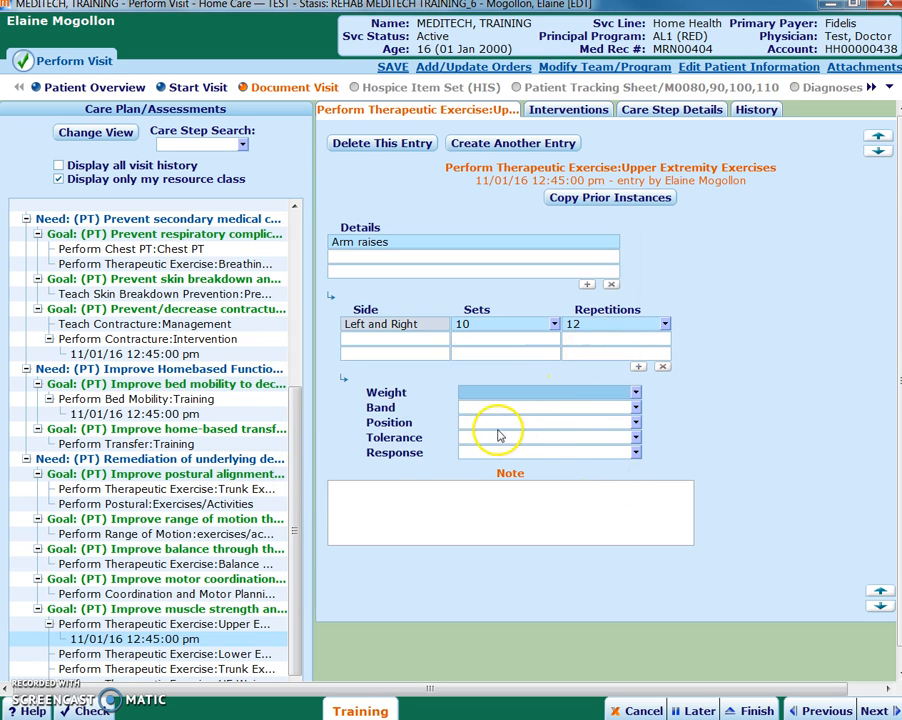
Step: Remove the side, sets and repetitions row from the arm raises and select the next blank detail line
left_click(661, 324)
left_click(662, 367)
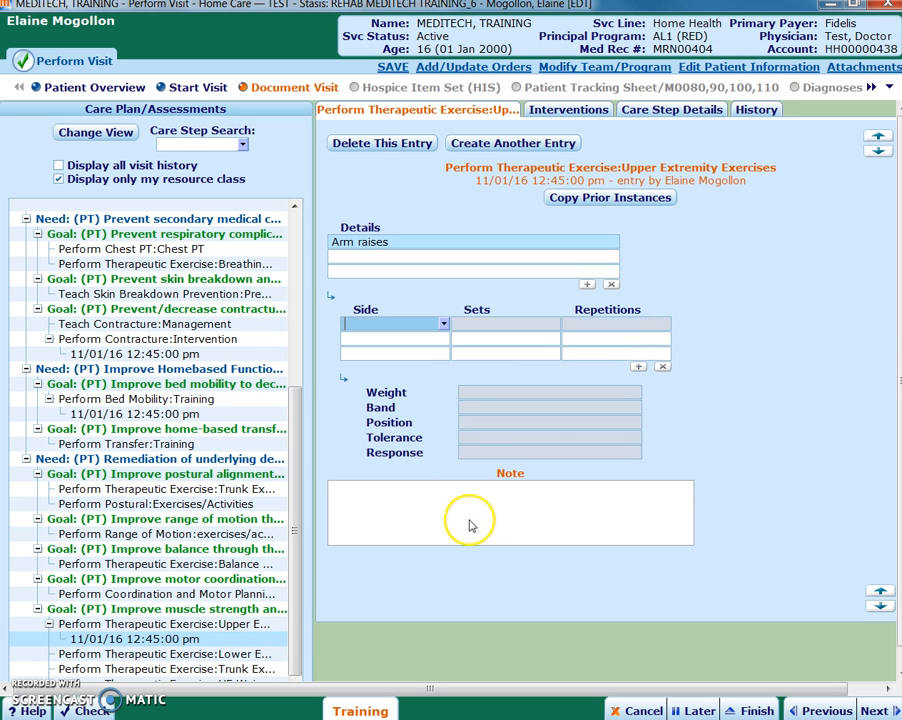
left_click(463, 512)
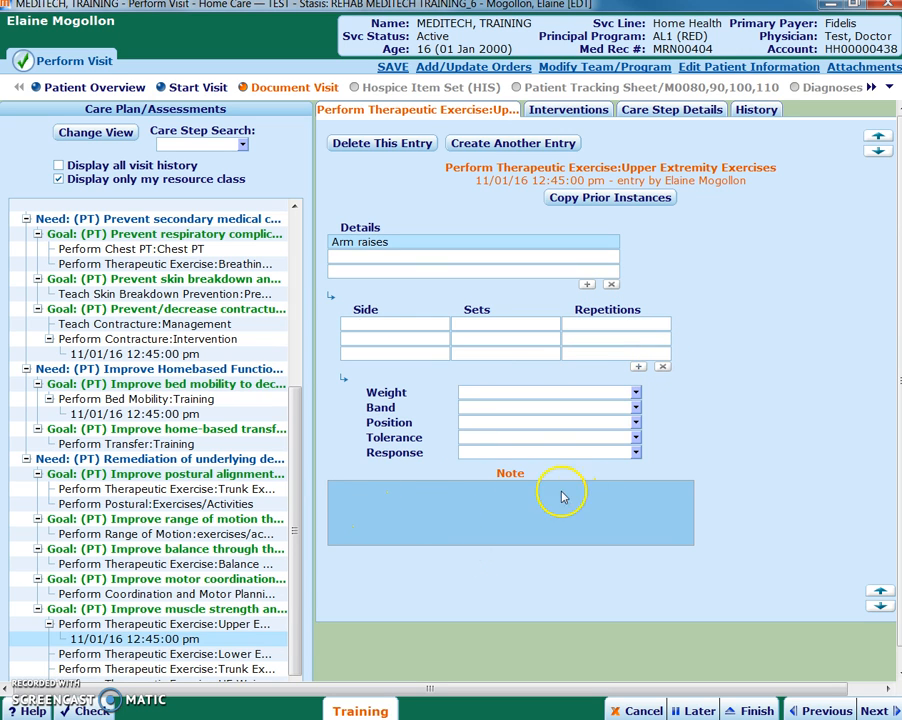
left_click(402, 256)
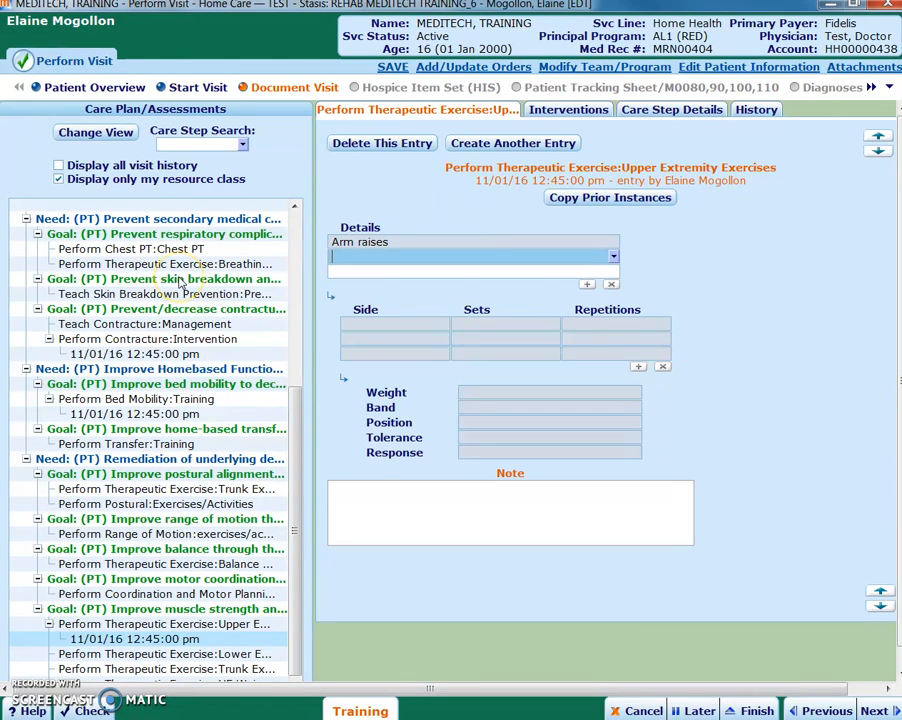
Step: Advance the visit past Clinical Profile, Medications and Lab Results to Communications
left_click(876, 710)
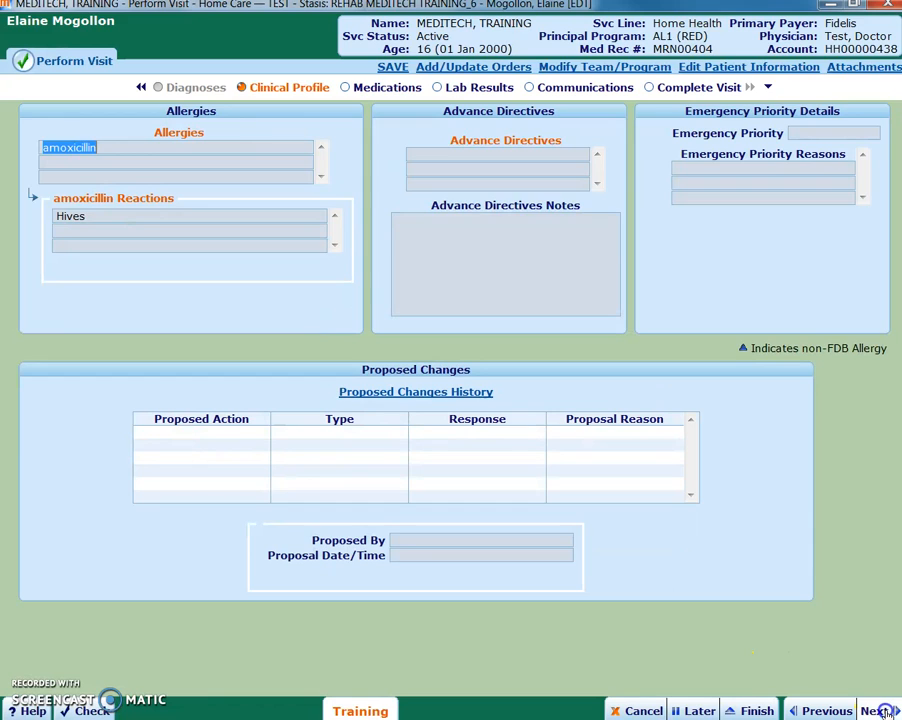
left_click(876, 710)
left_click(876, 710)
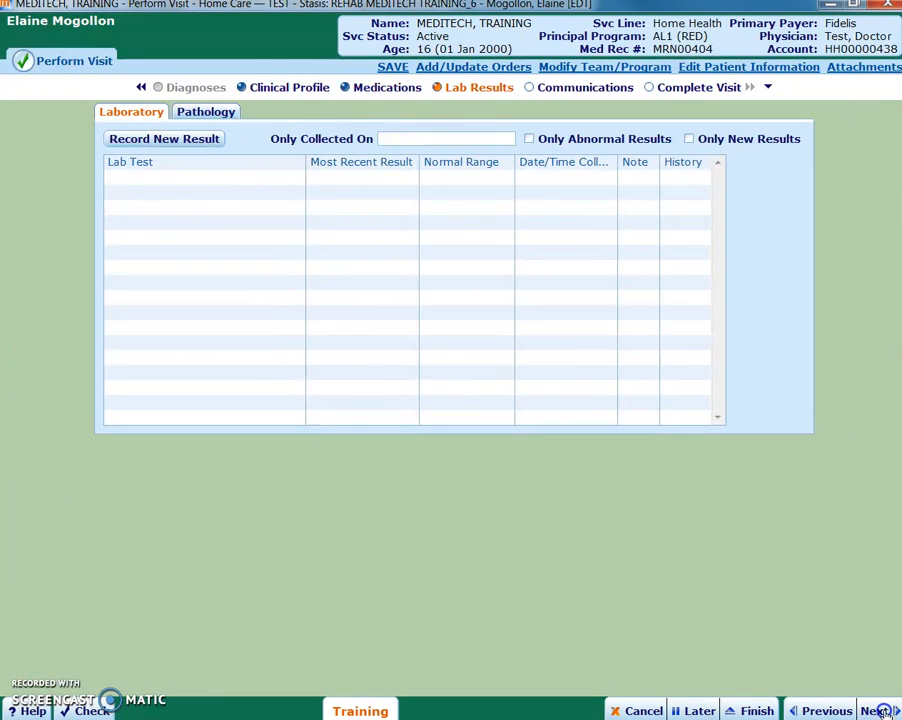
left_click(876, 710)
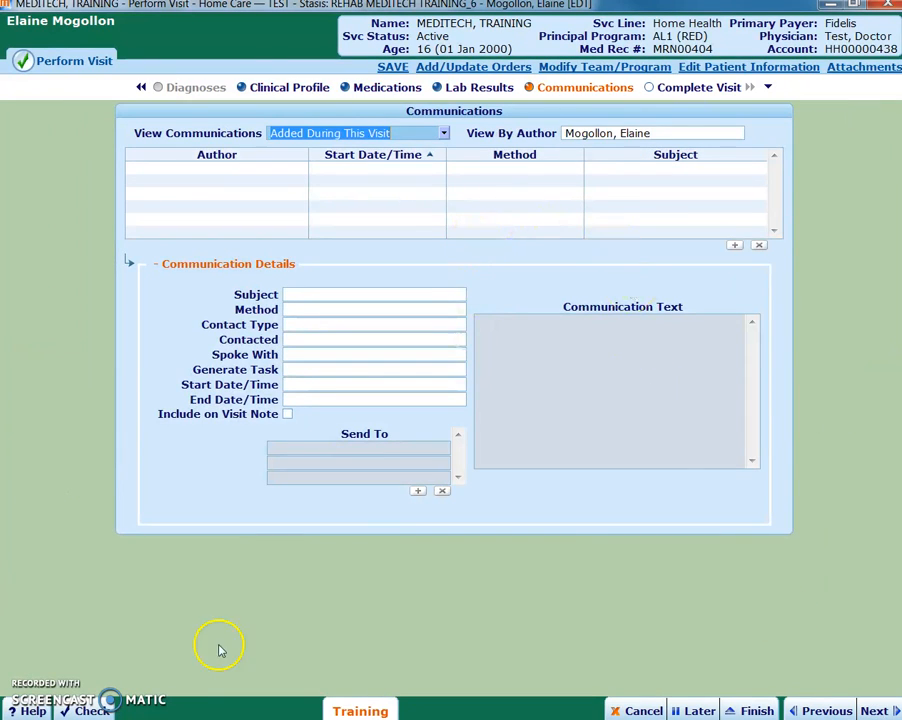
left_click(549, 326)
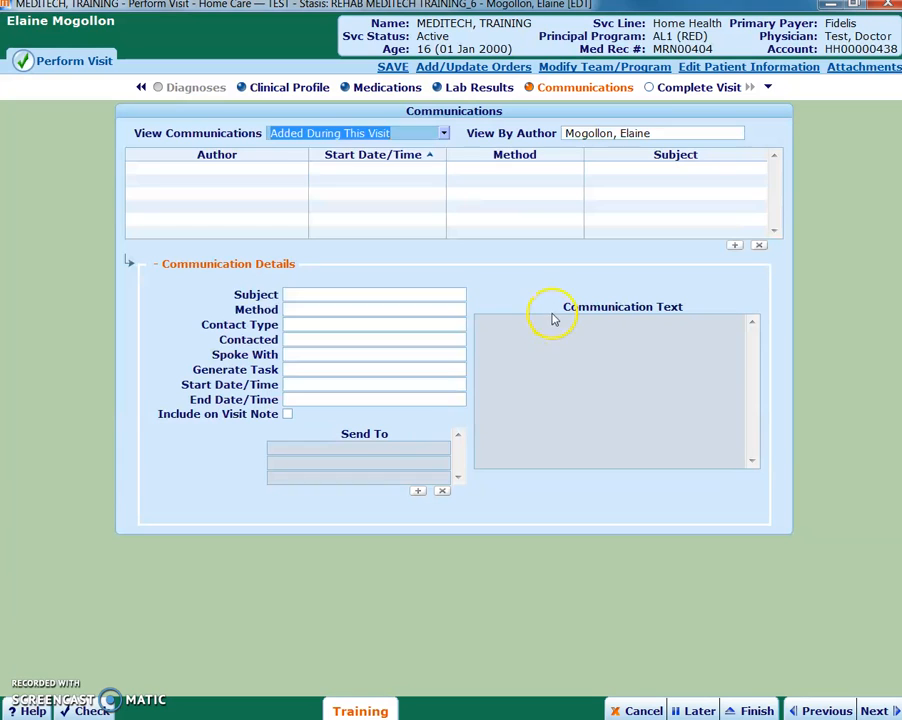
Step: Set the communications list to show All communications from all authors
left_click(443, 133)
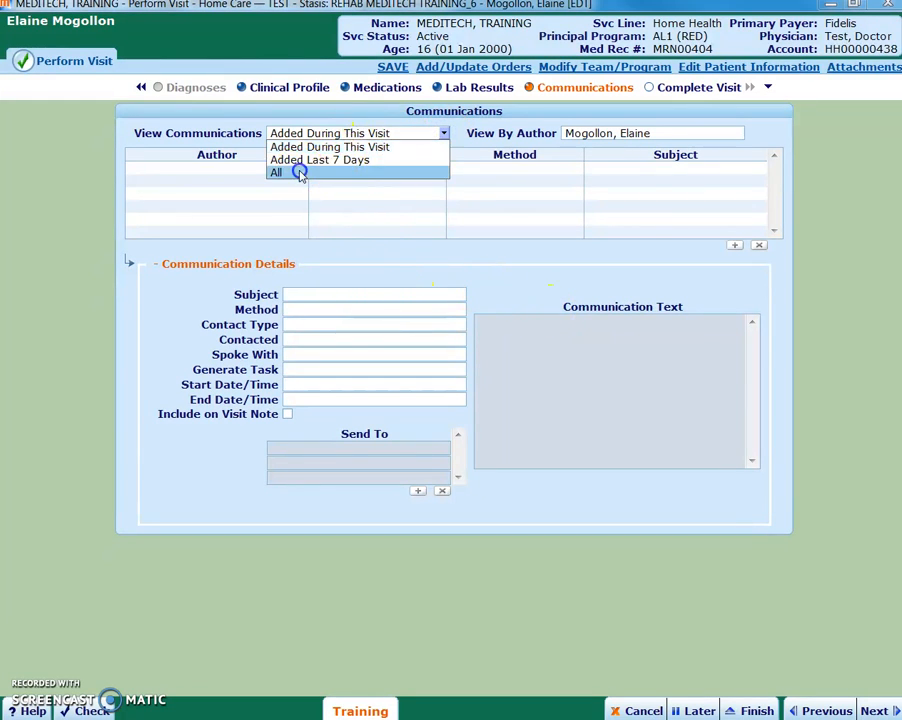
left_click(297, 172)
left_click(740, 133)
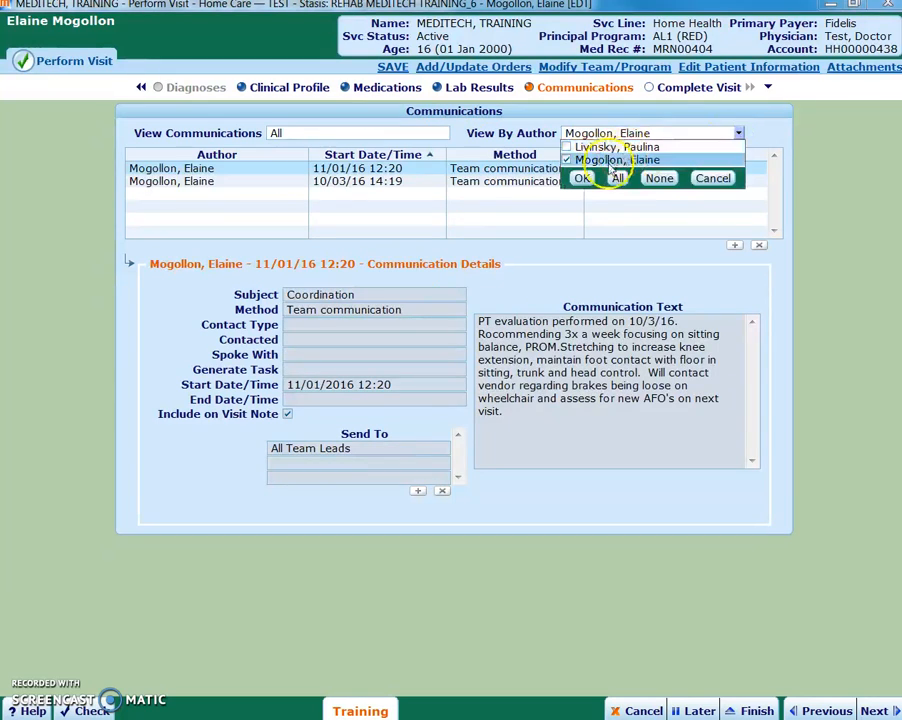
left_click(617, 178)
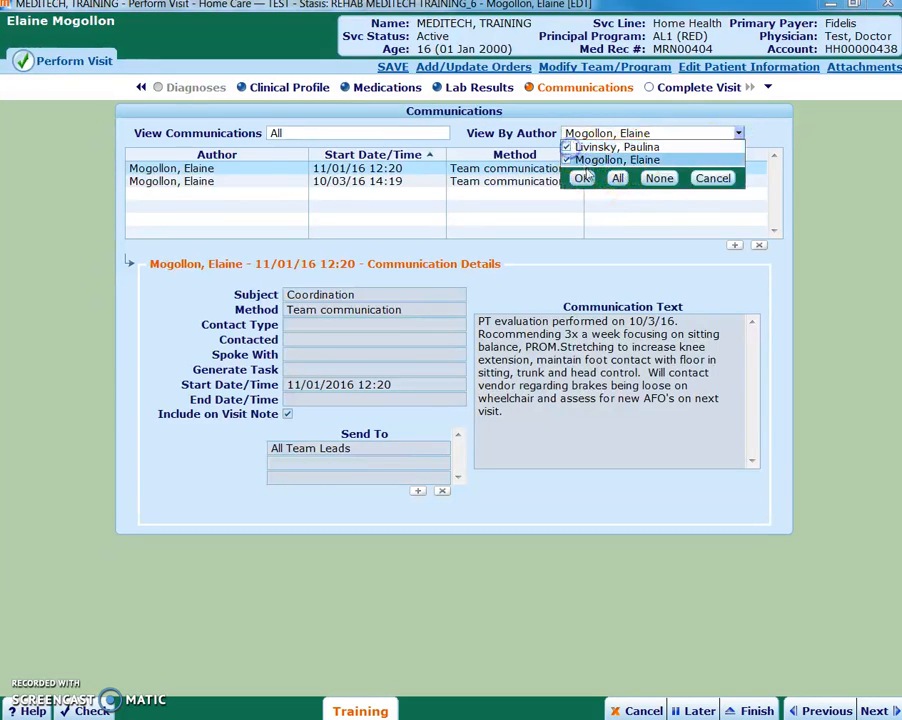
left_click(584, 177)
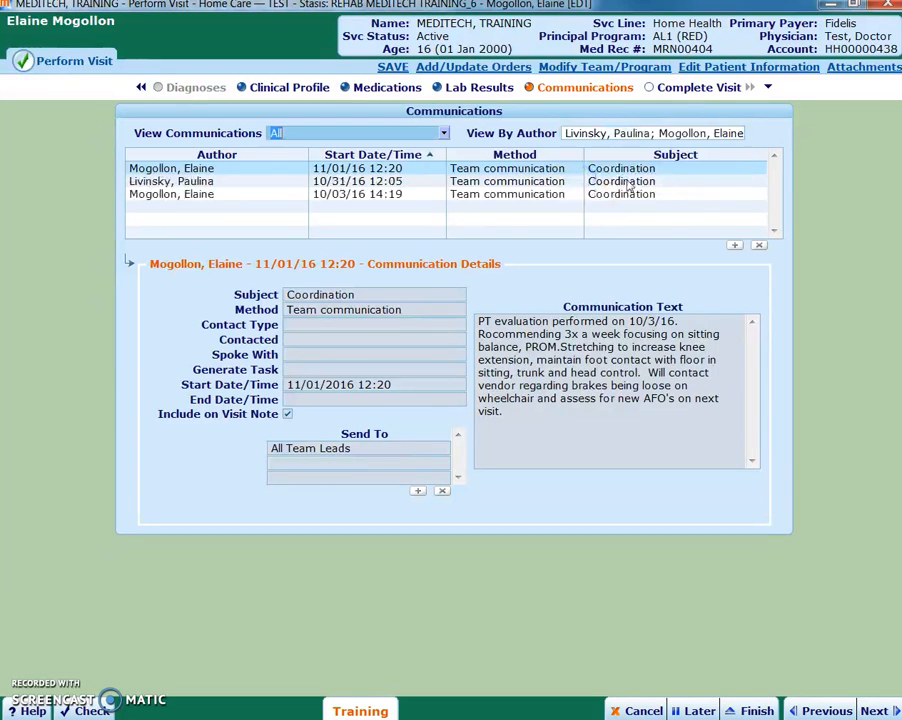
Step: Review the text of the team communications dated 10/03/16, 10/31/16 and 11/01/16
left_click(355, 194)
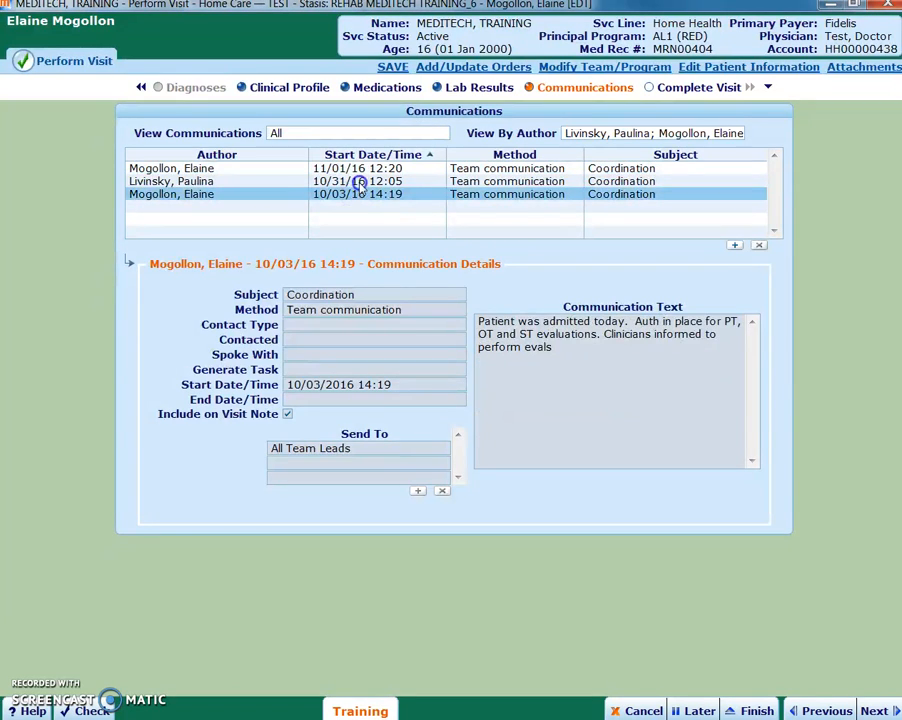
left_click(360, 181)
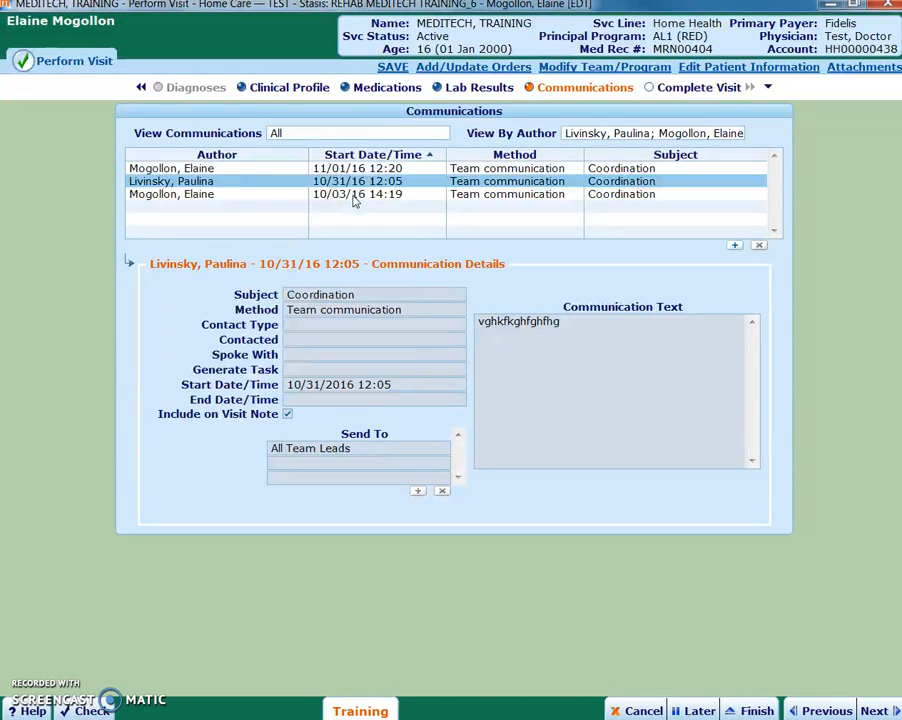
left_click(352, 194)
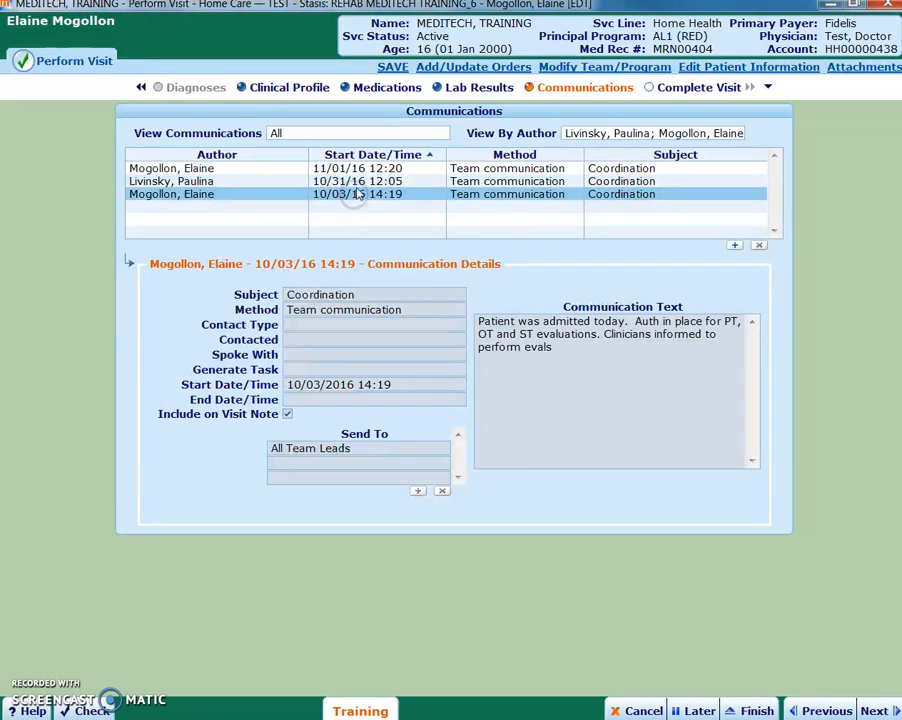
left_click(362, 181)
left_click(362, 168)
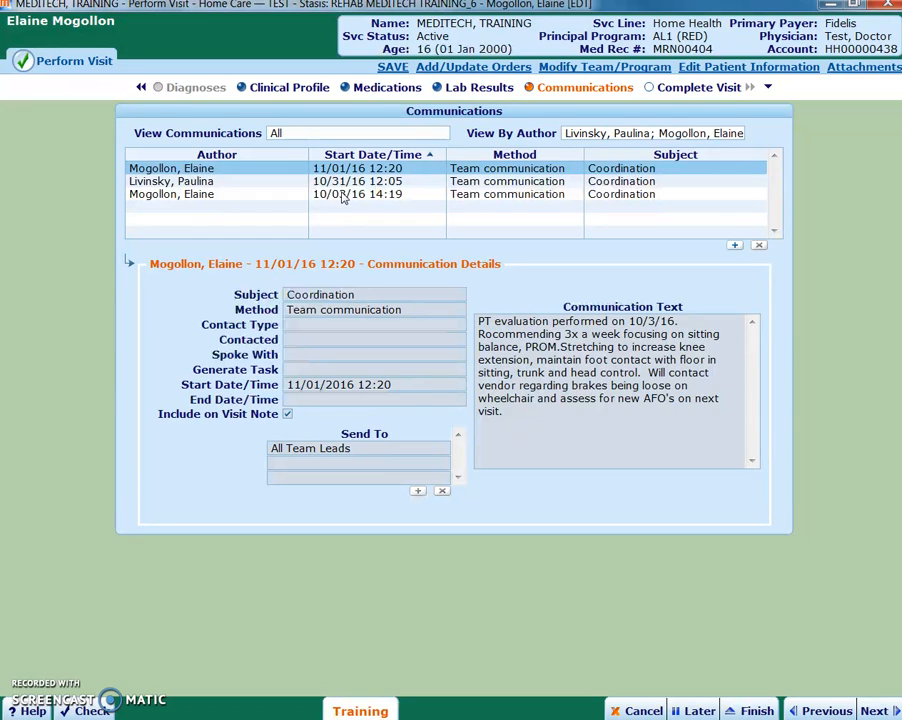
left_click(366, 194)
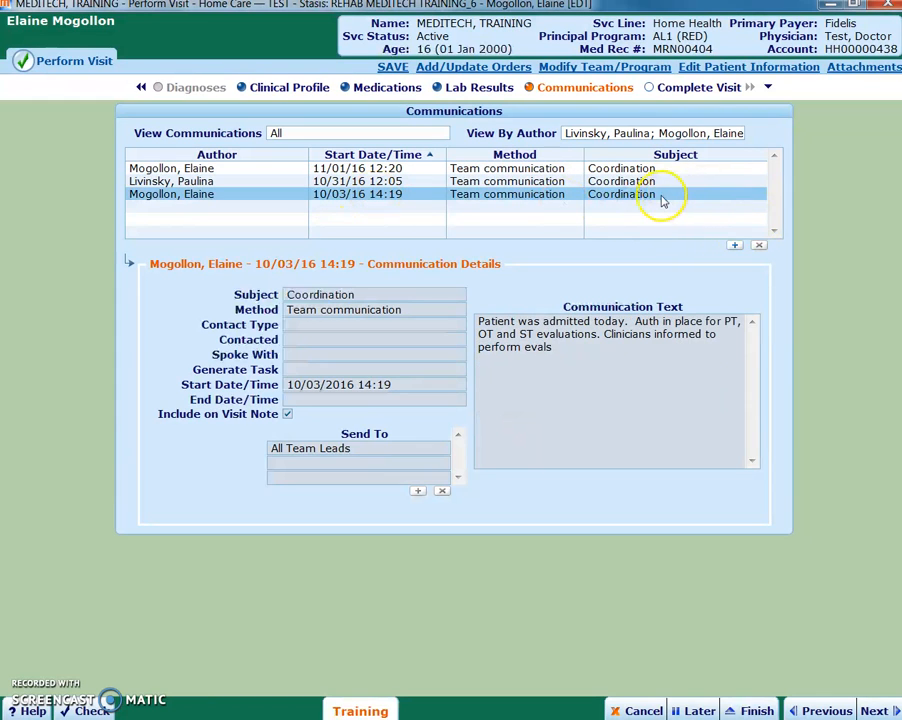
Step: Add a new communication with subject Coordination and method Team communication
left_click(734, 245)
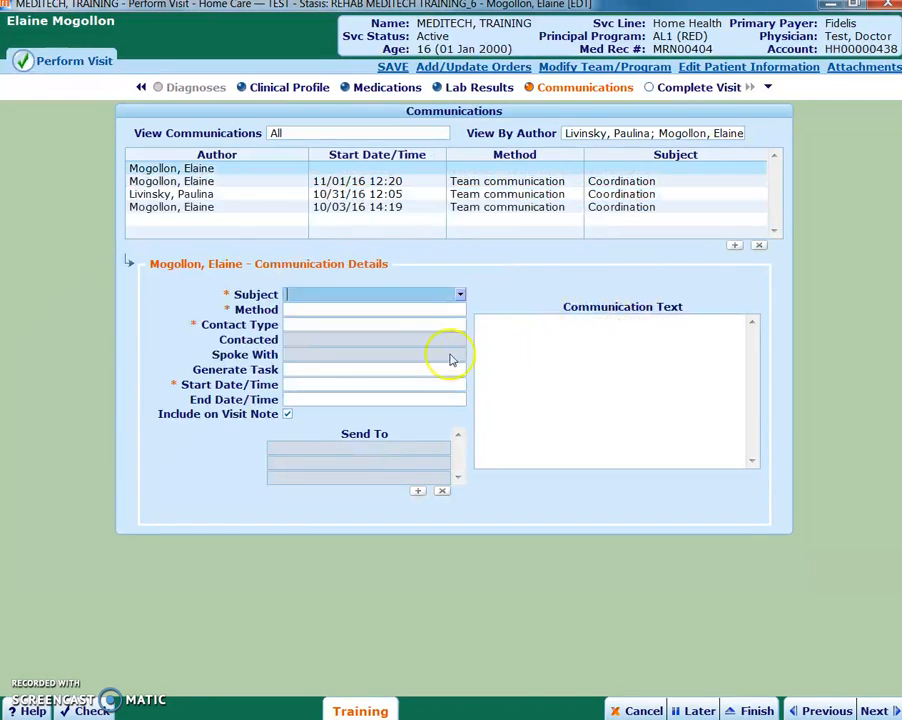
left_click(459, 294)
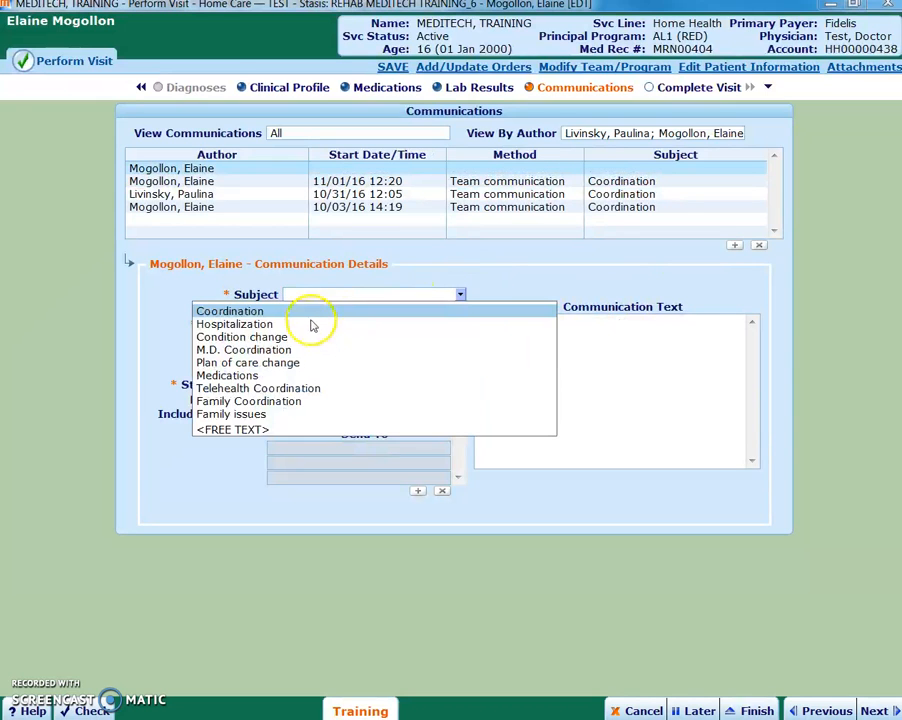
left_click(228, 311)
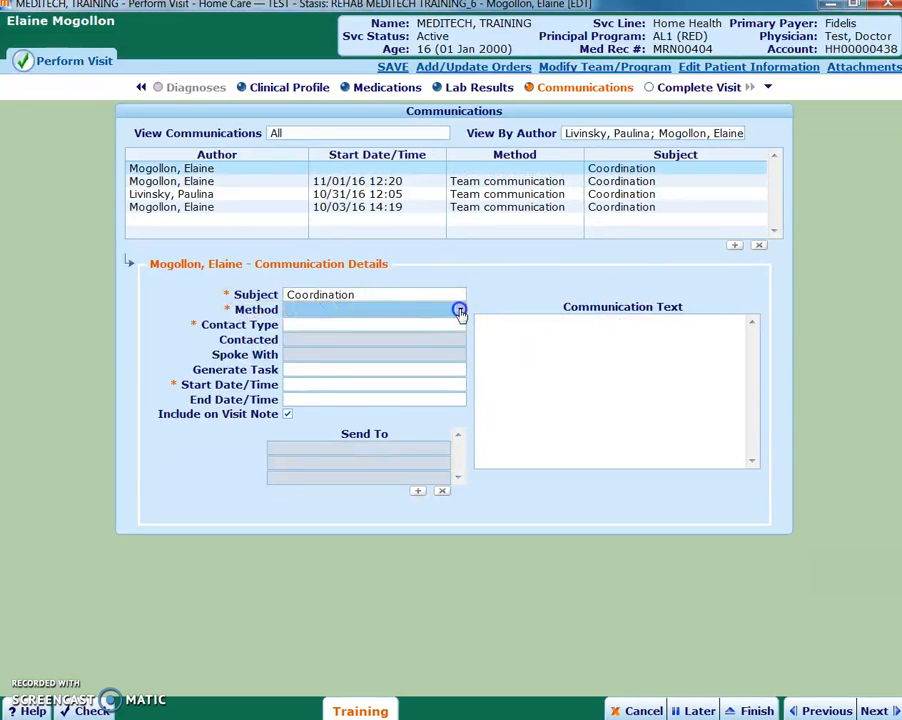
left_click(459, 311)
left_click(335, 323)
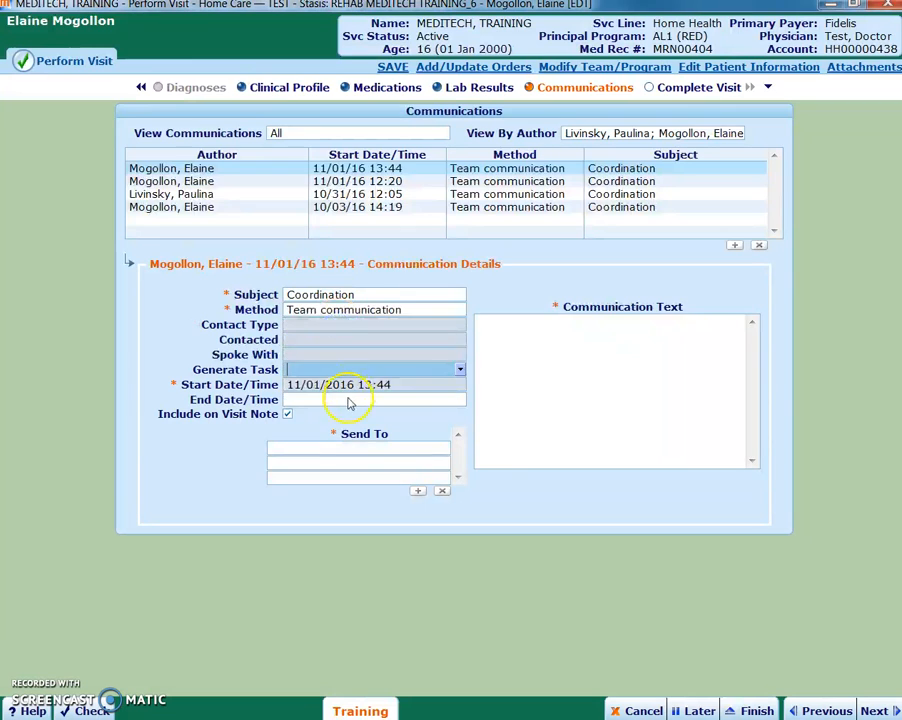
Step: Address the new communication to All Team Leads
left_click(430, 449)
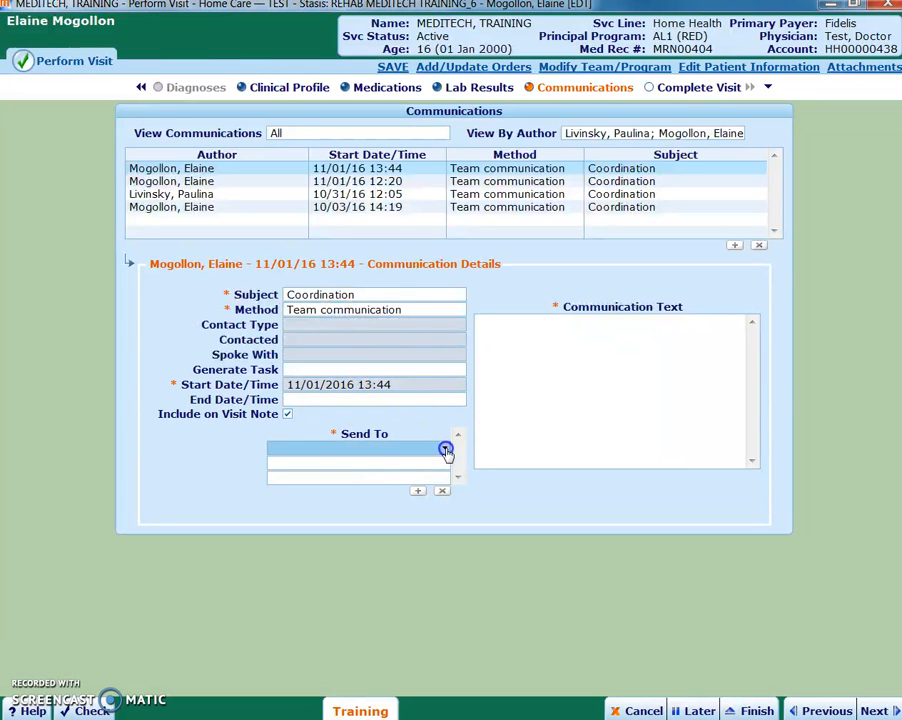
left_click(445, 449)
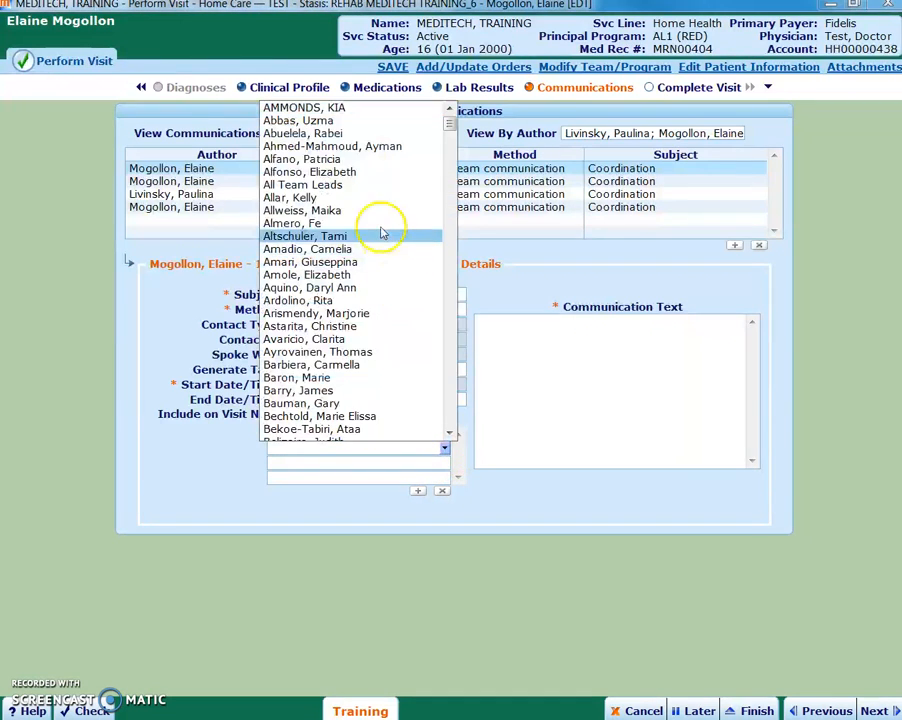
left_click(346, 185)
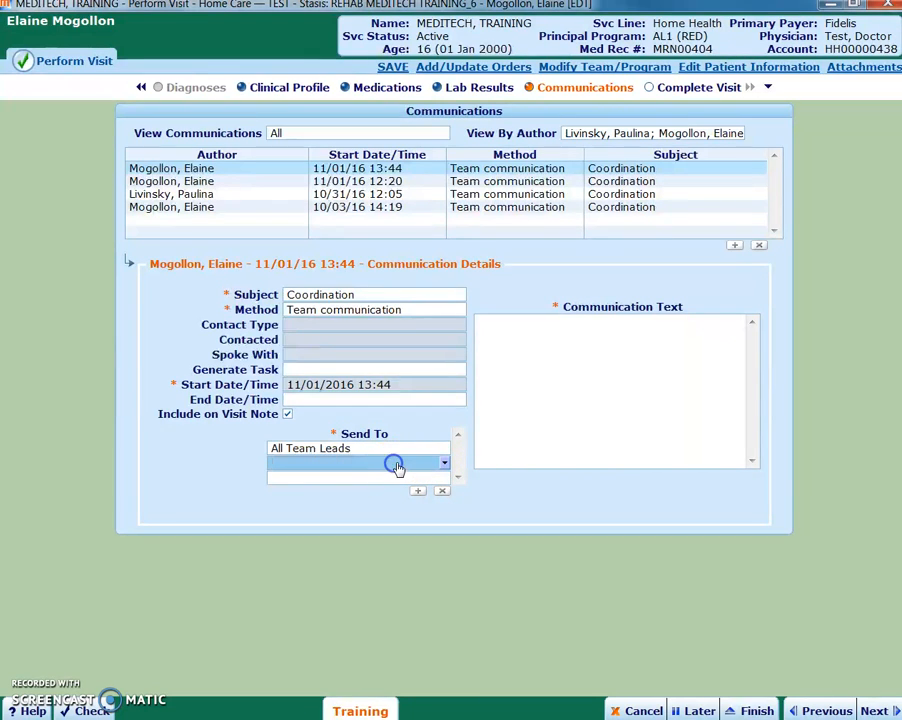
Step: Add the individual staff member as a second Send To recipient of the new communication, below All Team Leads
type("williams")
key("Return")
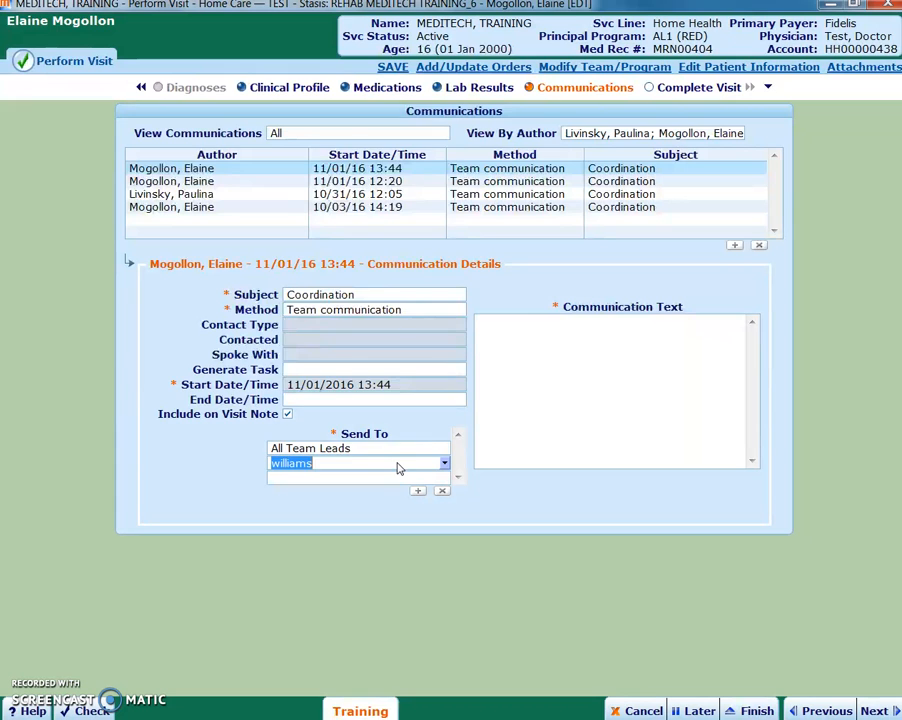
left_click(449, 448)
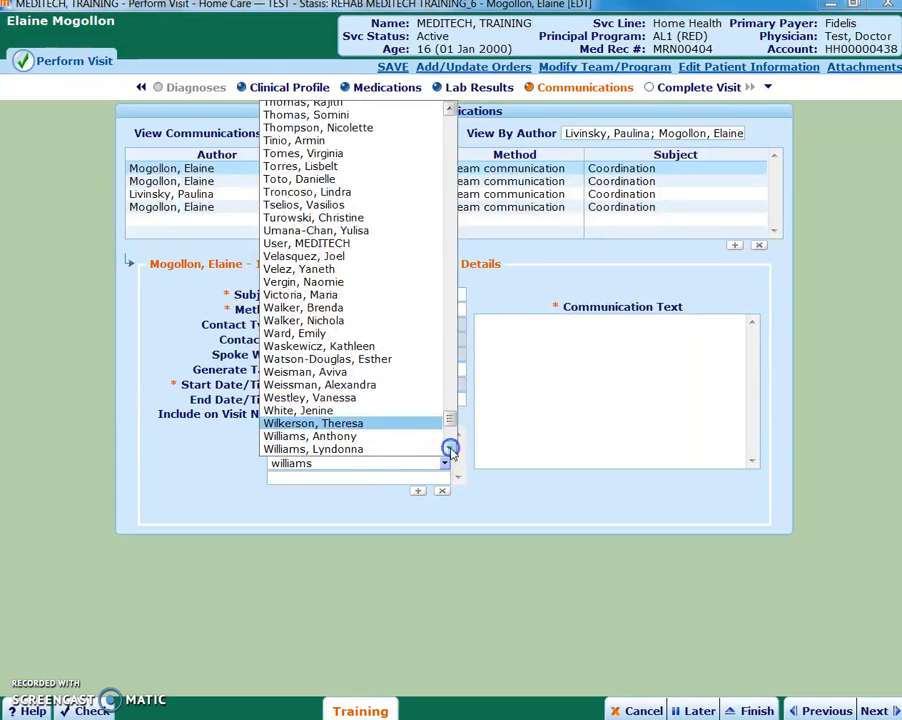
left_click(449, 448)
left_click(449, 448)
left_click(449, 448)
left_click(362, 410)
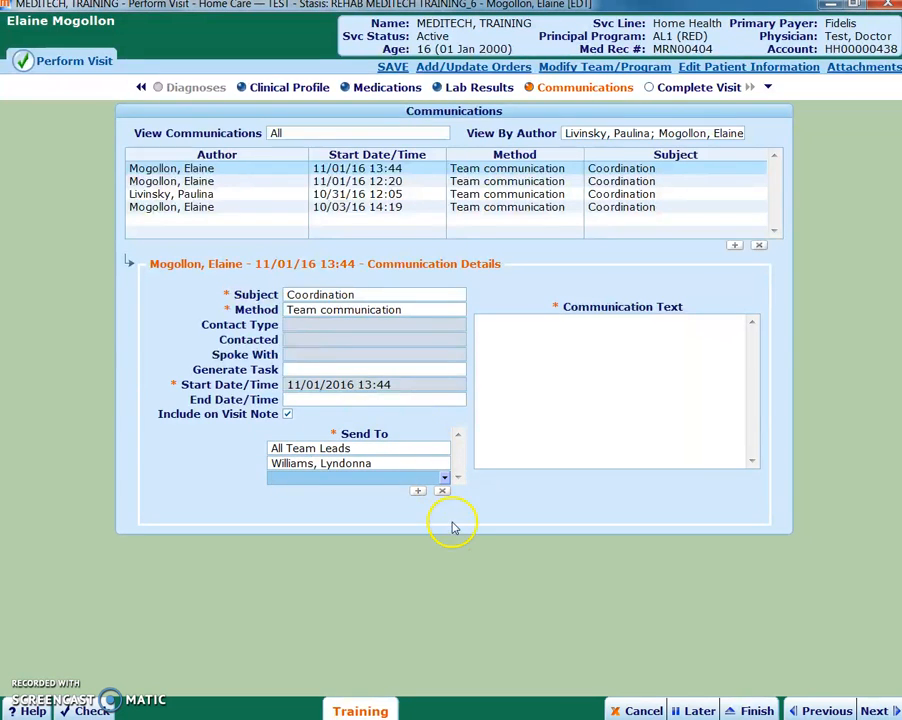
Step: Enter the communication text "summary of issue." and, after a blank line, "Monthly coordination - summary of patient status"
left_click(528, 340)
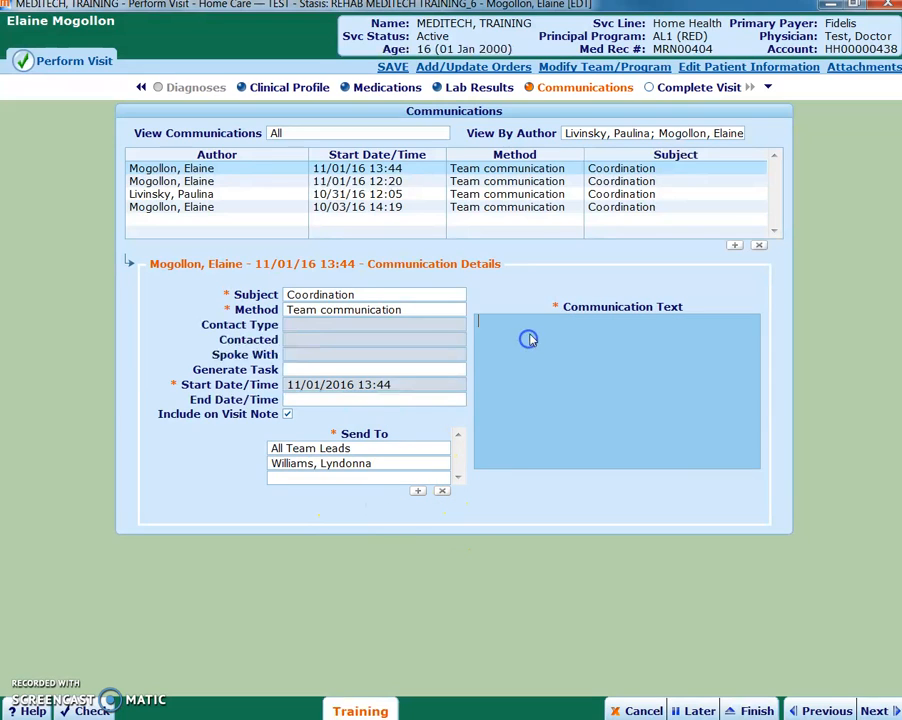
type("summary of issue.")
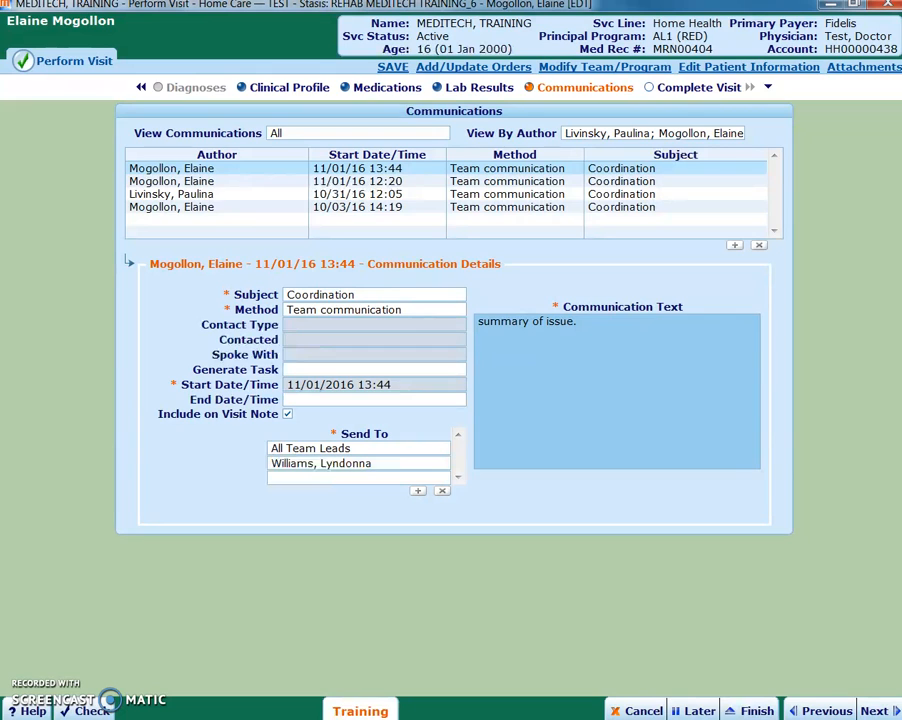
type("Monthly coordina")
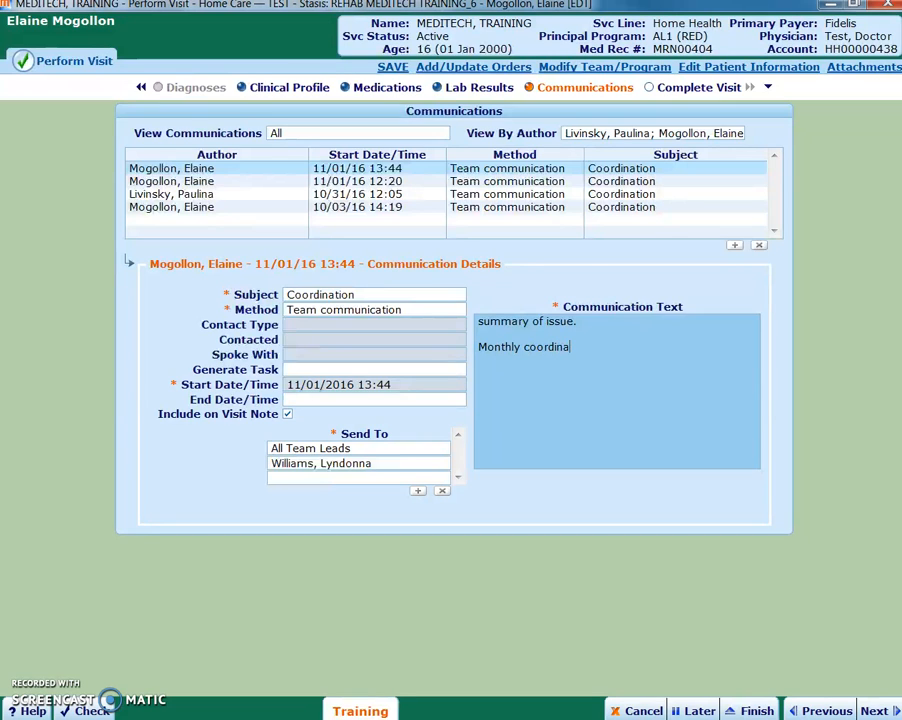
type("tion  - summary of pa")
key("BackSpace")
key("BackSpace")
key("BackSpace")
key("BackSpace")
type("atyus")
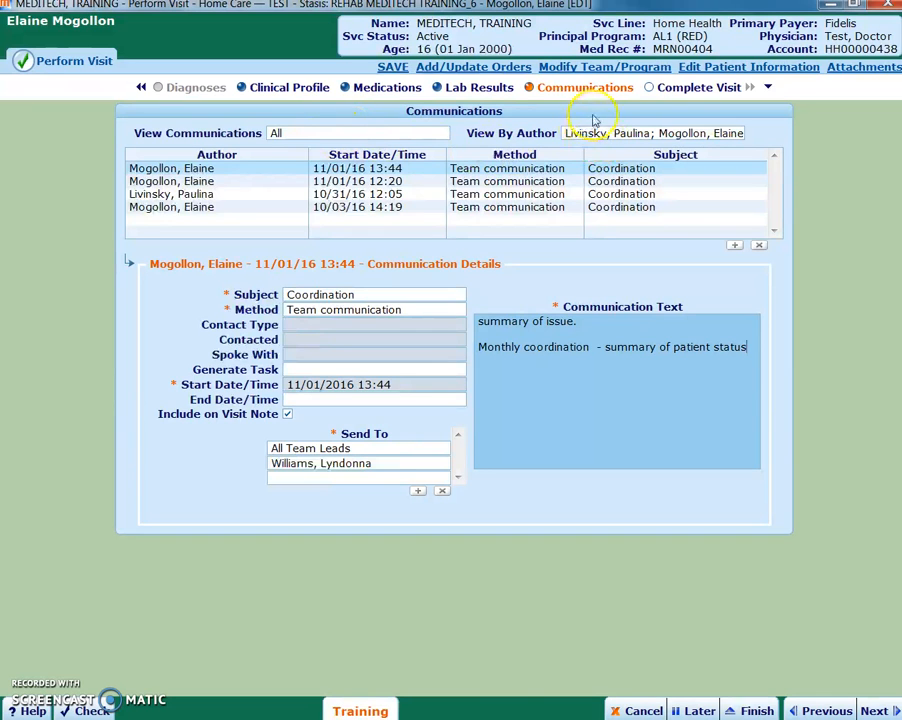
Step: On the Complete Visit page, answer Yes to being able to perform the visit and apply the clinician's signature
left_click(670, 88)
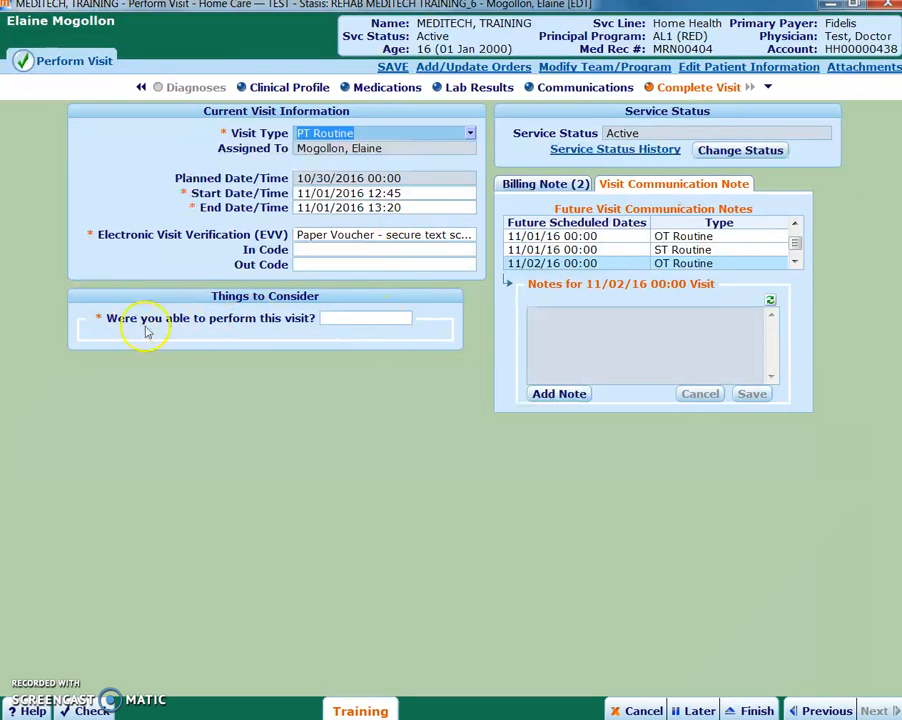
left_click(406, 320)
left_click(406, 320)
left_click(340, 332)
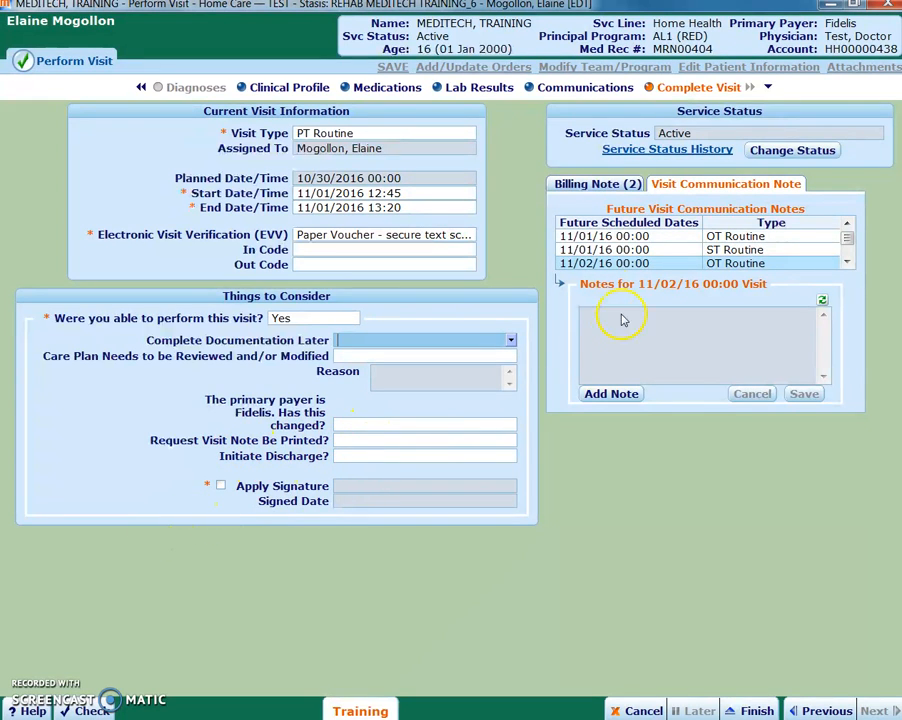
left_click(223, 486)
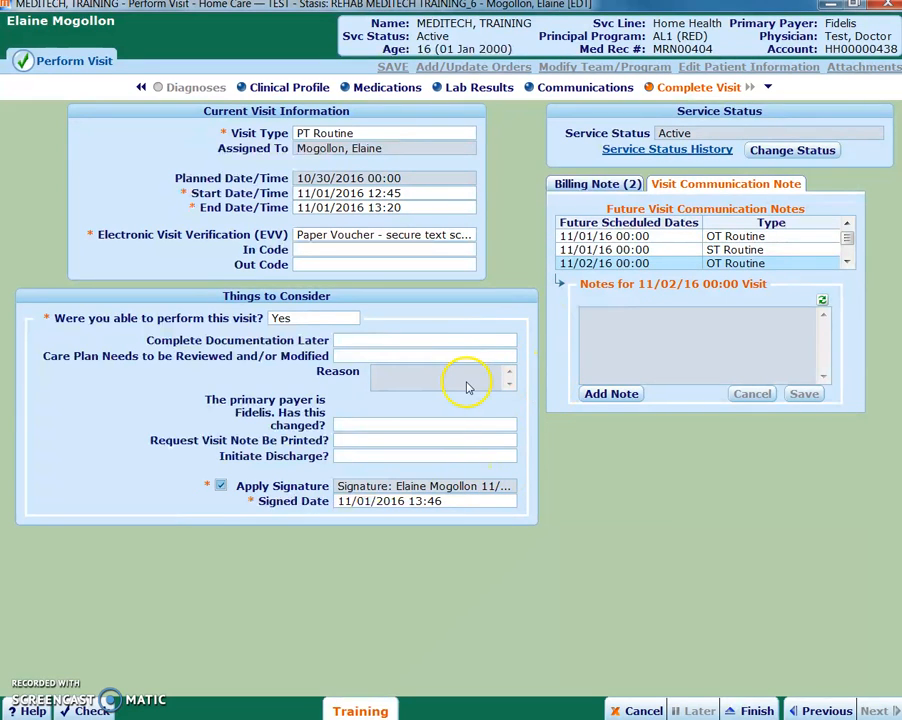
Step: Review the billing note history, the Start Visit details, the documented care steps and the new communication, returning to Complete Visit
left_click(593, 186)
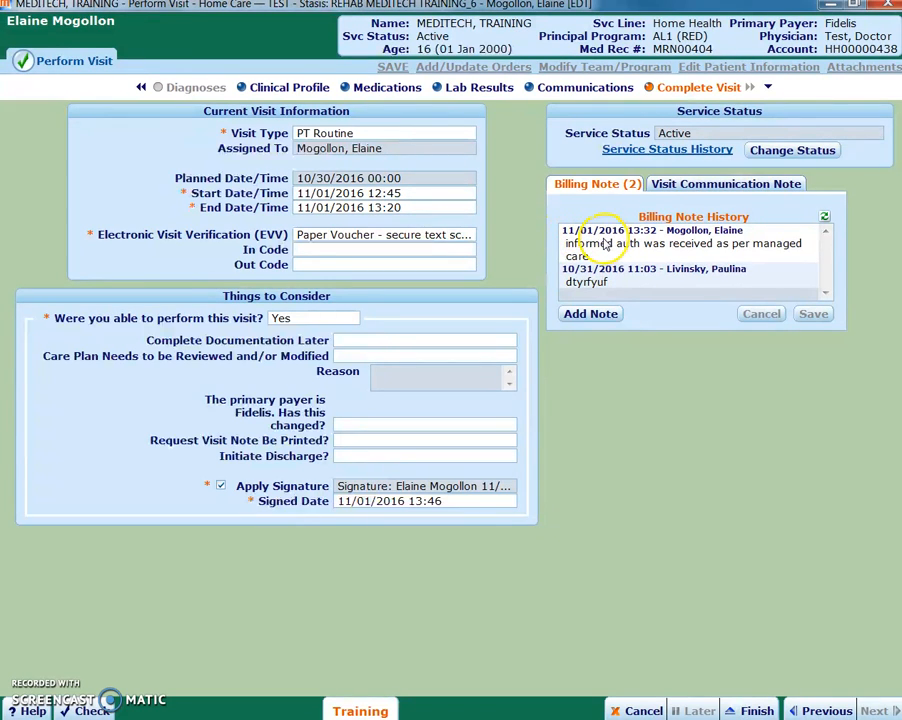
left_click(141, 87)
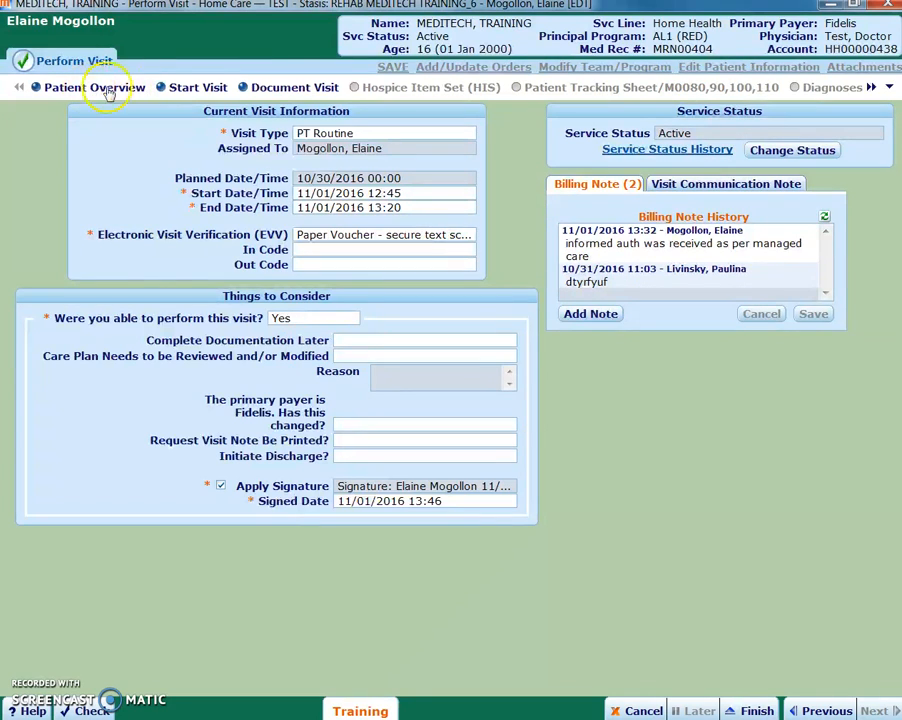
left_click(199, 88)
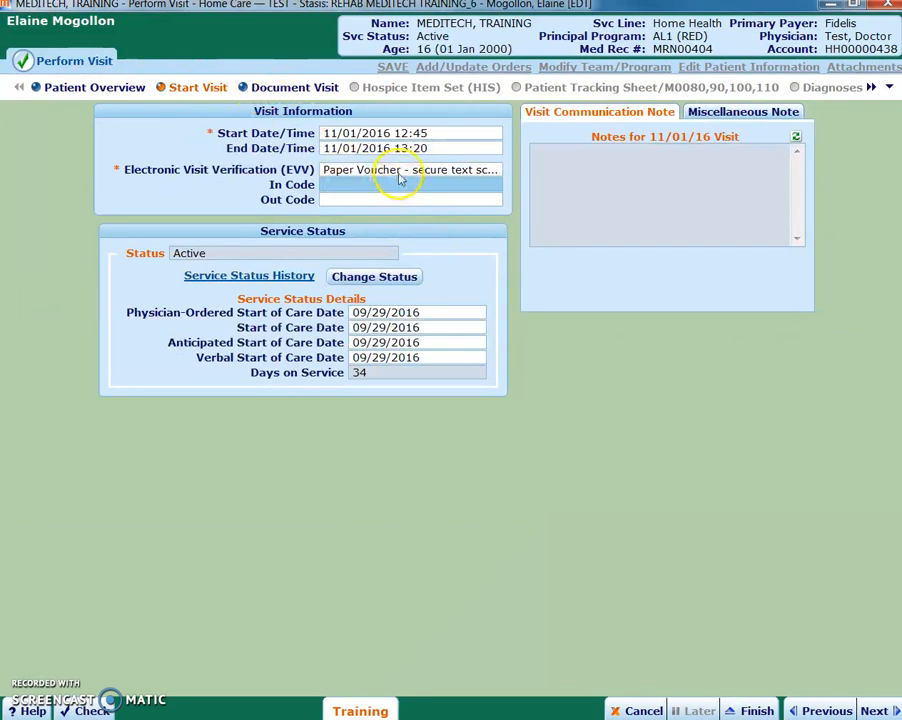
left_click(314, 94)
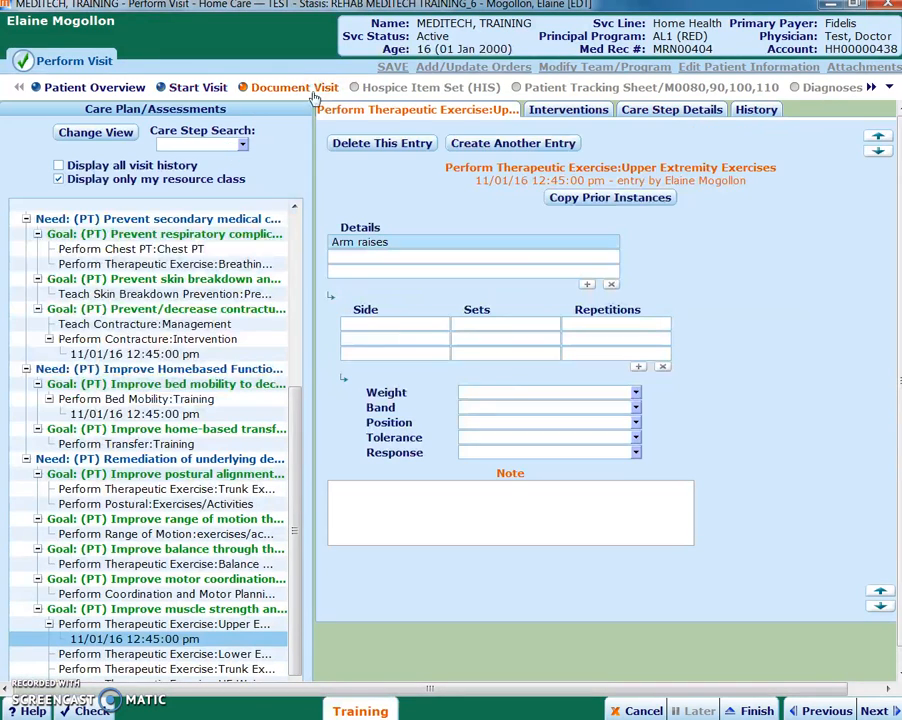
left_click_drag(295, 437, 288, 235)
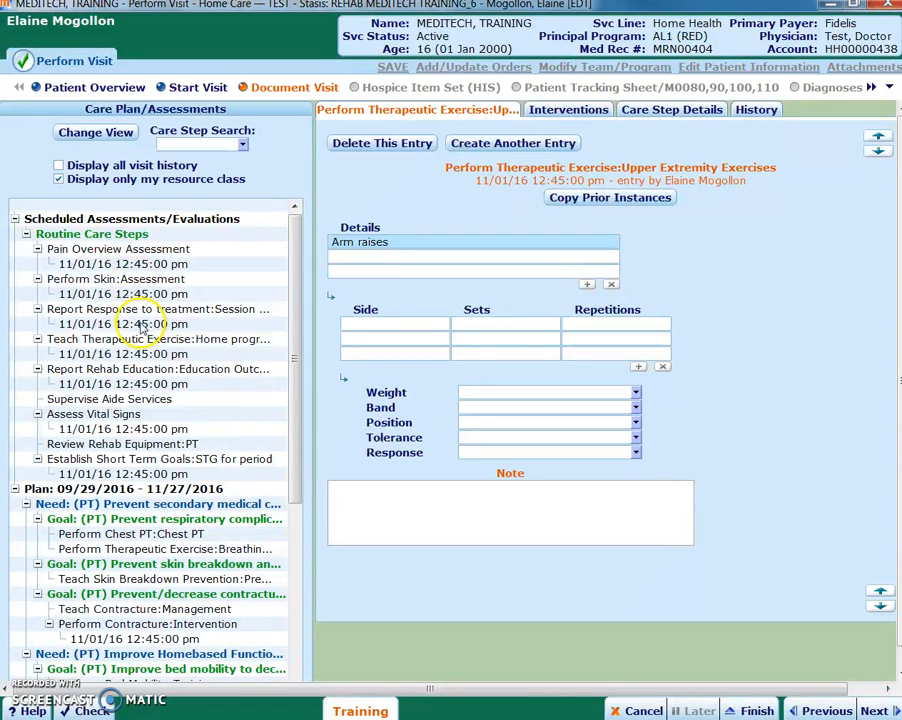
left_click_drag(296, 360, 298, 390)
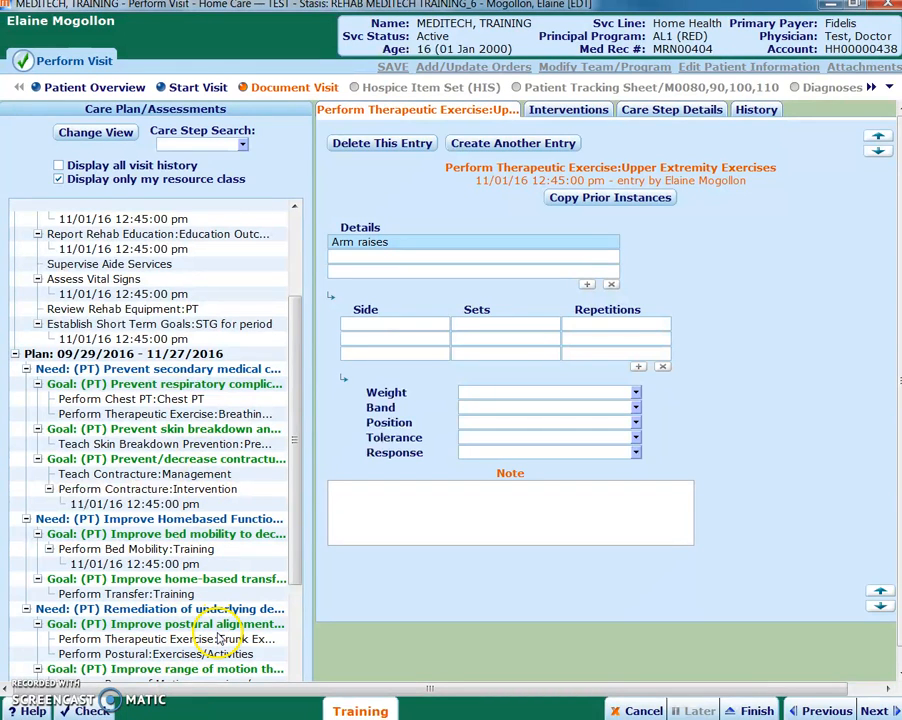
left_click(884, 88)
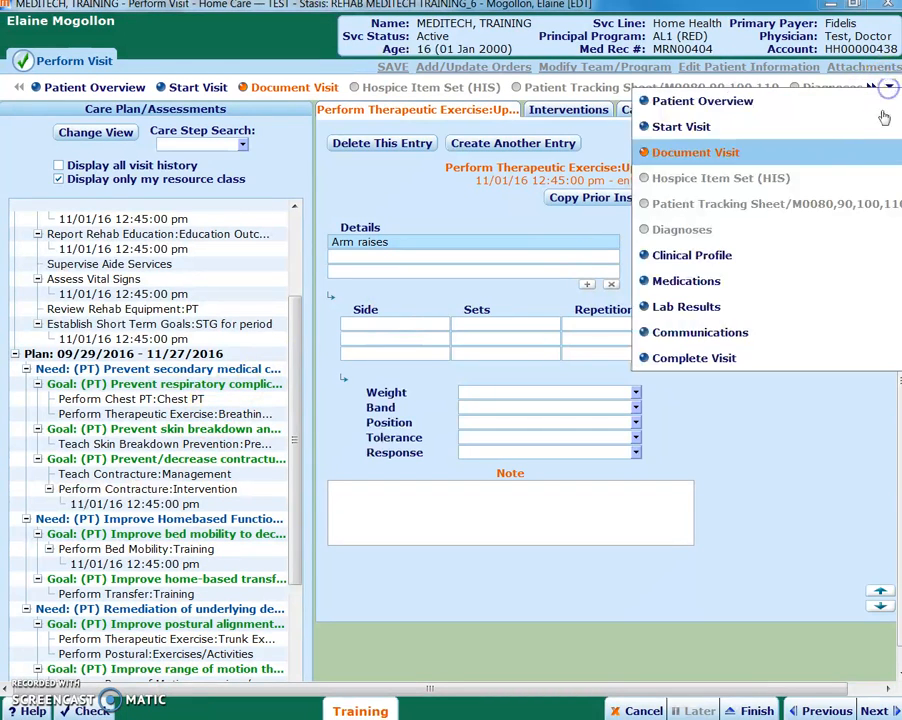
left_click(724, 333)
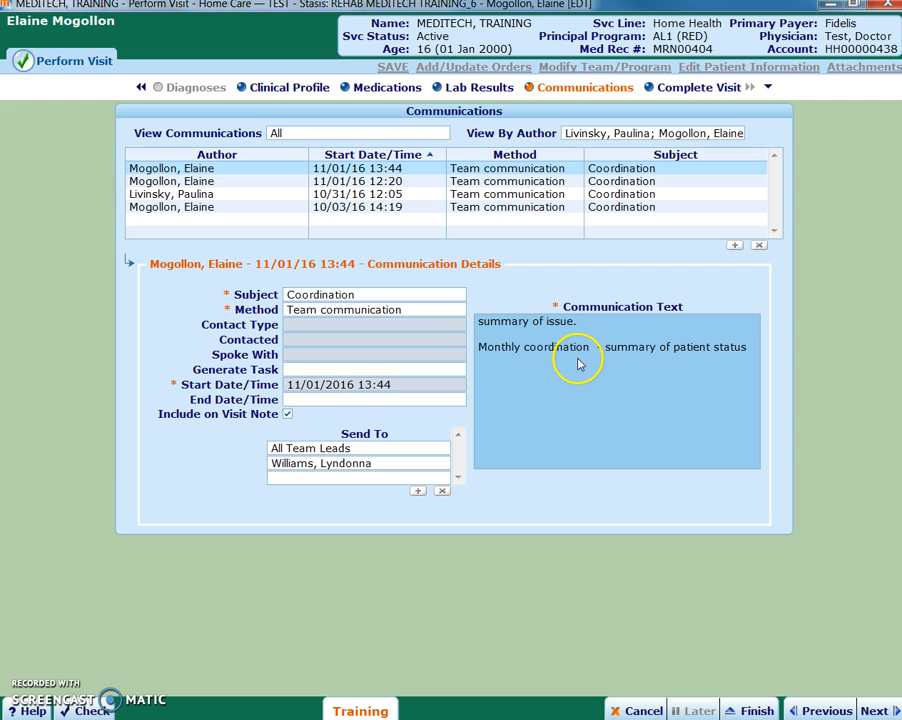
left_click(723, 93)
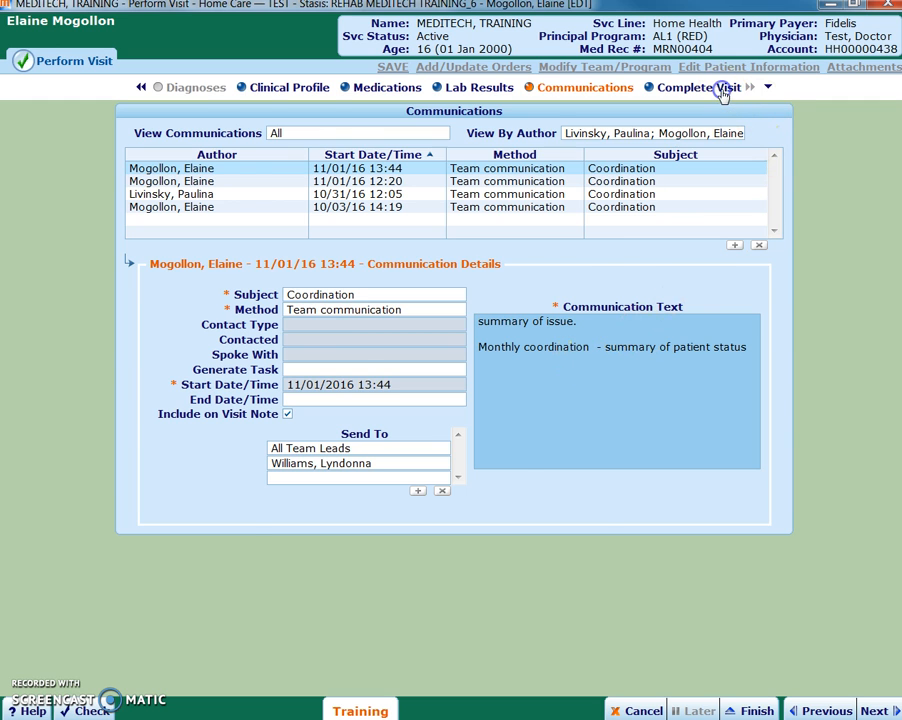